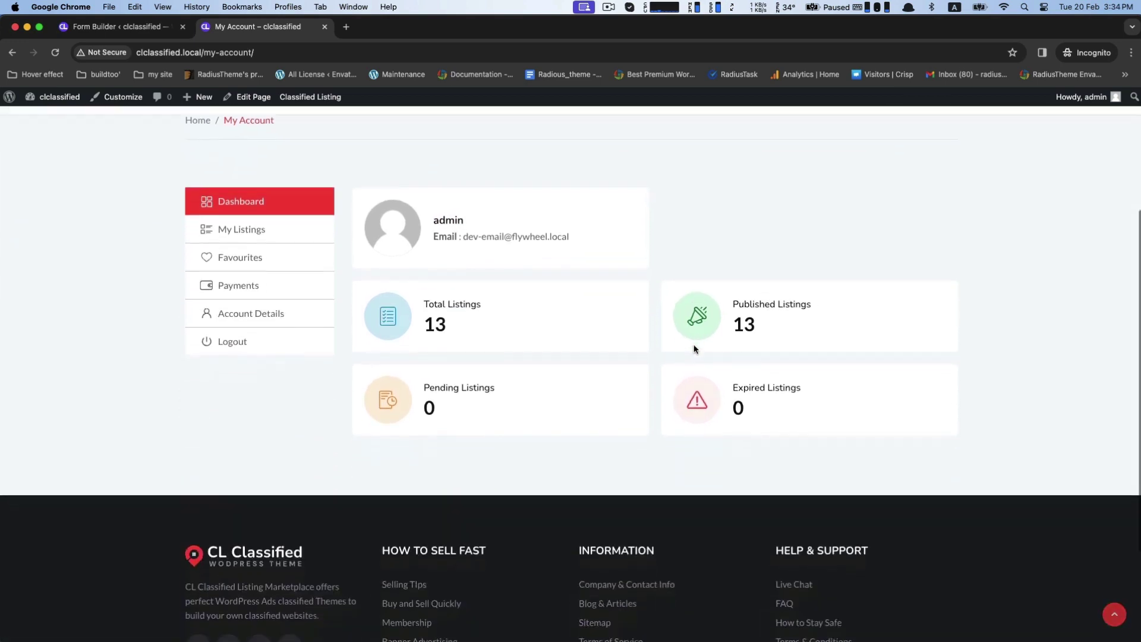
Start a new ad with the General Form and set the listing type to Job.
{"action": "scroll", "coordinate": [694, 349], "scroll_direction": "up", "scroll_amount": 5}
{"action": "left_click", "coordinate": [892, 167]}
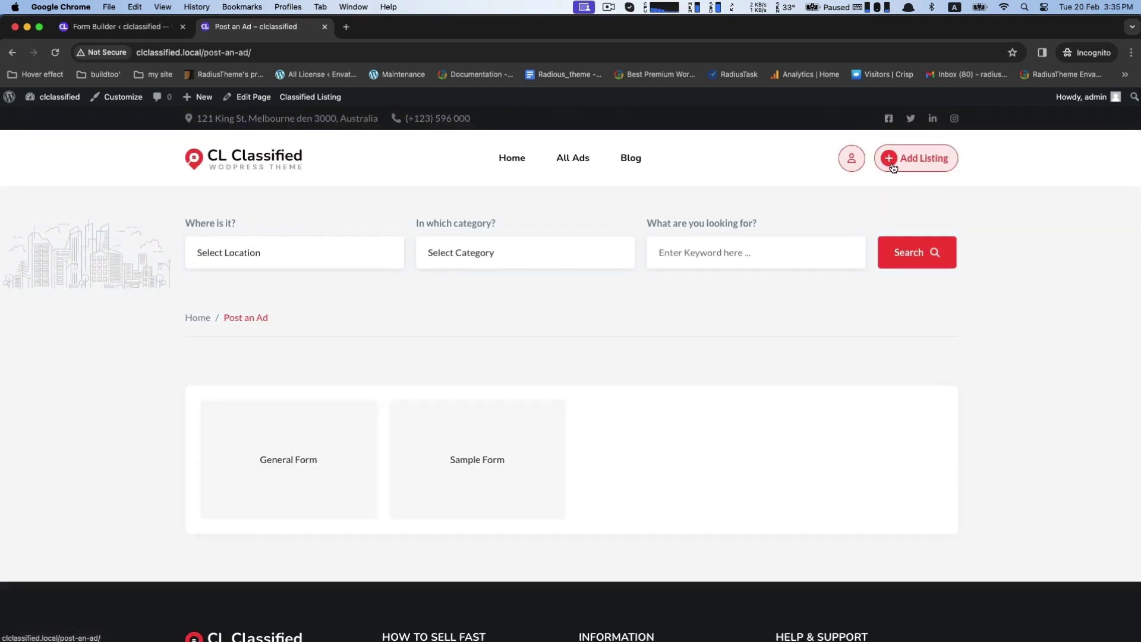
{"action": "left_click", "coordinate": [261, 410]}
Choose category Jobs with sub-category Local Jobs, then scroll through the form.
{"action": "scroll", "coordinate": [386, 392], "scroll_direction": "down", "scroll_amount": 4}
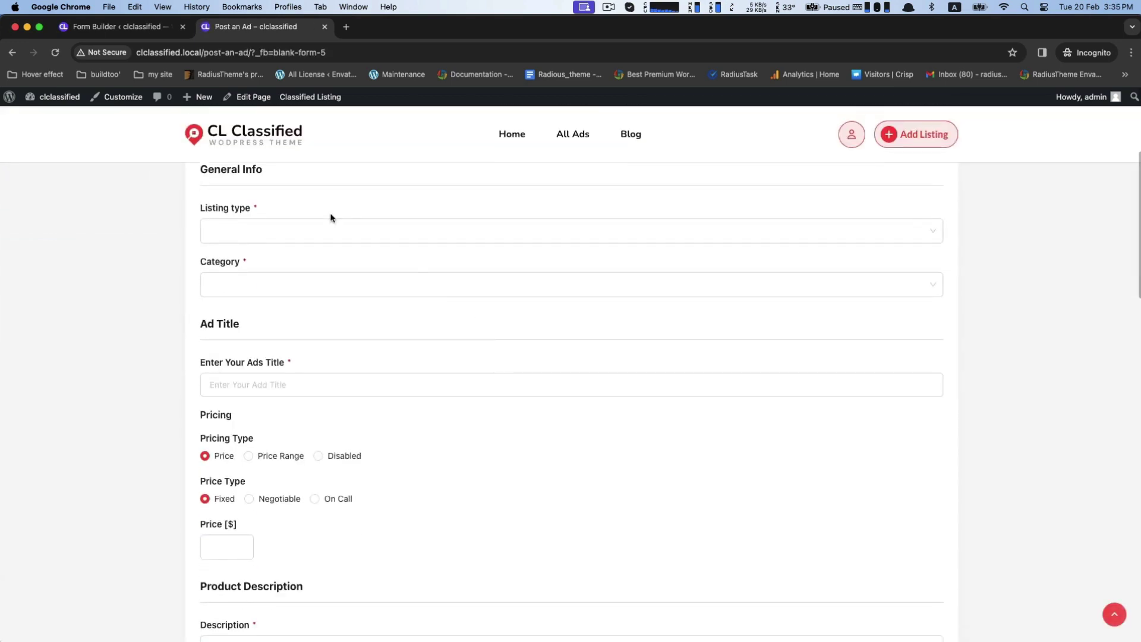
{"action": "left_click", "coordinate": [318, 231]}
{"action": "left_click", "coordinate": [223, 318]}
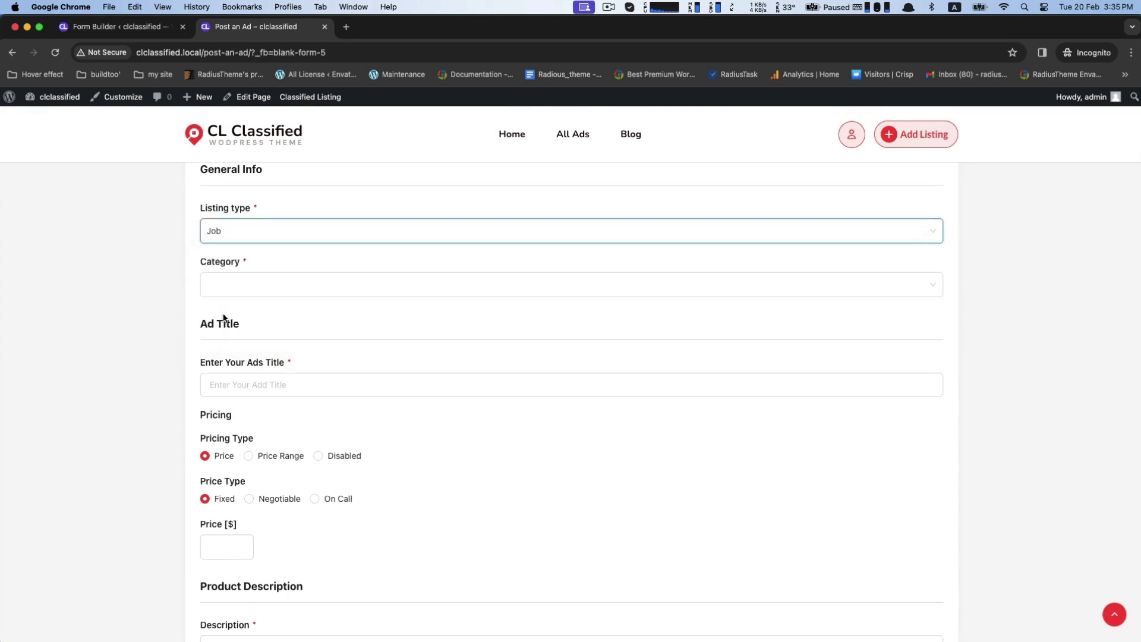
{"action": "scroll", "coordinate": [223, 318], "scroll_direction": "down", "scroll_amount": 2}
{"action": "scroll", "coordinate": [231, 285], "scroll_direction": "up", "scroll_amount": 2}
{"action": "left_click", "coordinate": [247, 275]}
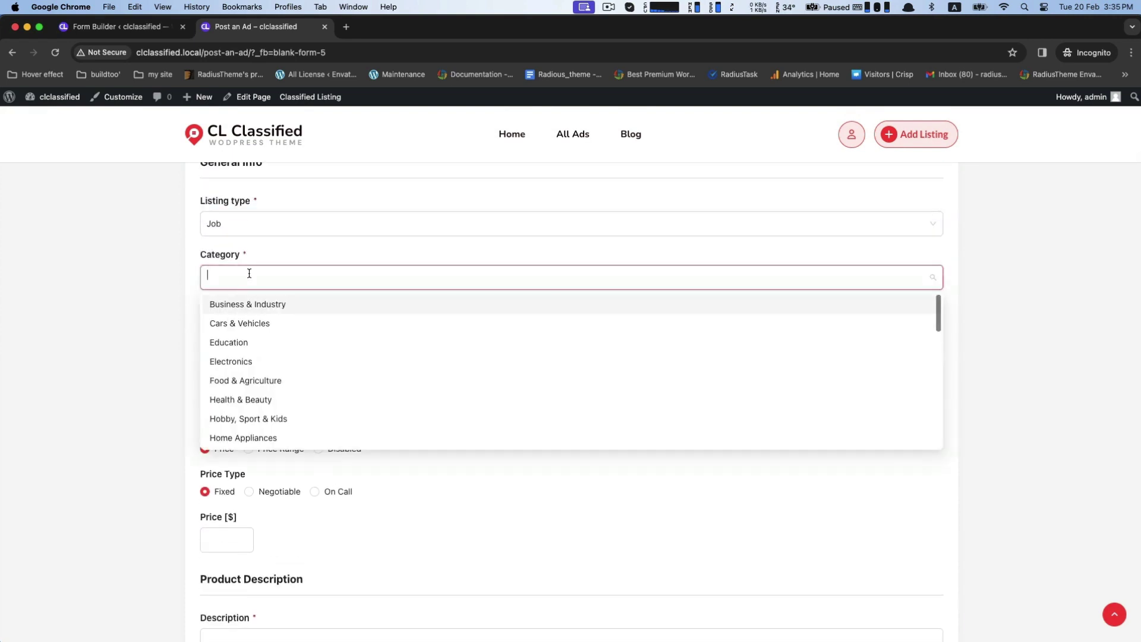
{"action": "scroll", "coordinate": [254, 406], "scroll_direction": "down", "scroll_amount": 2}
{"action": "scroll", "coordinate": [255, 392], "scroll_direction": "down", "scroll_amount": 1}
{"action": "left_click", "coordinate": [265, 360]}
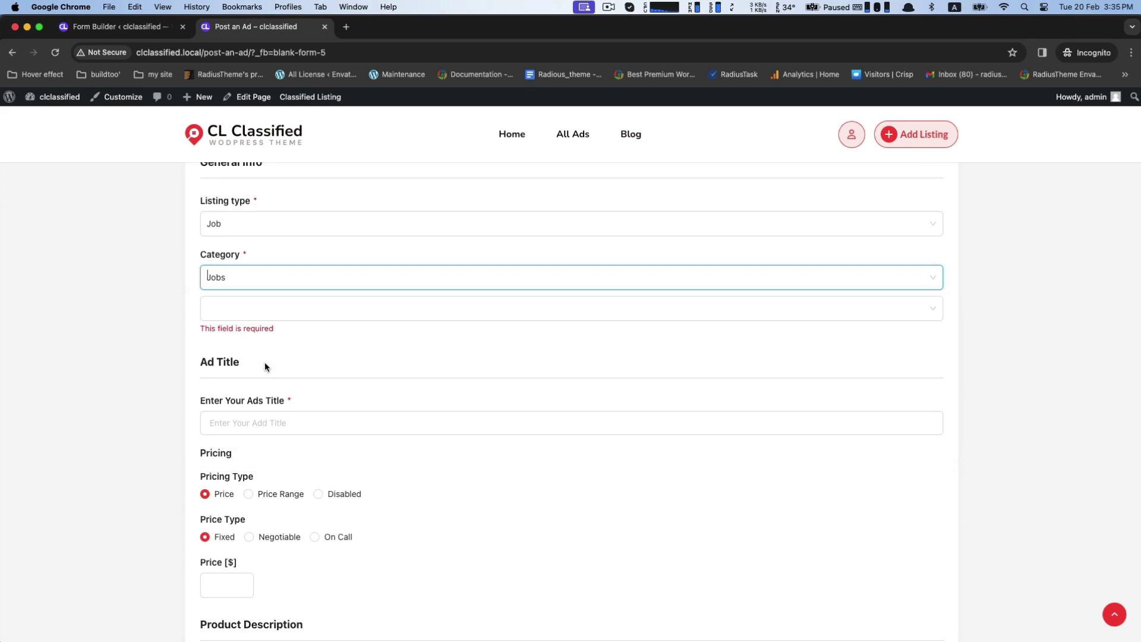
{"action": "left_click", "coordinate": [274, 312]}
{"action": "left_click", "coordinate": [259, 337]}
{"action": "scroll", "coordinate": [262, 363], "scroll_direction": "down", "scroll_amount": 5}
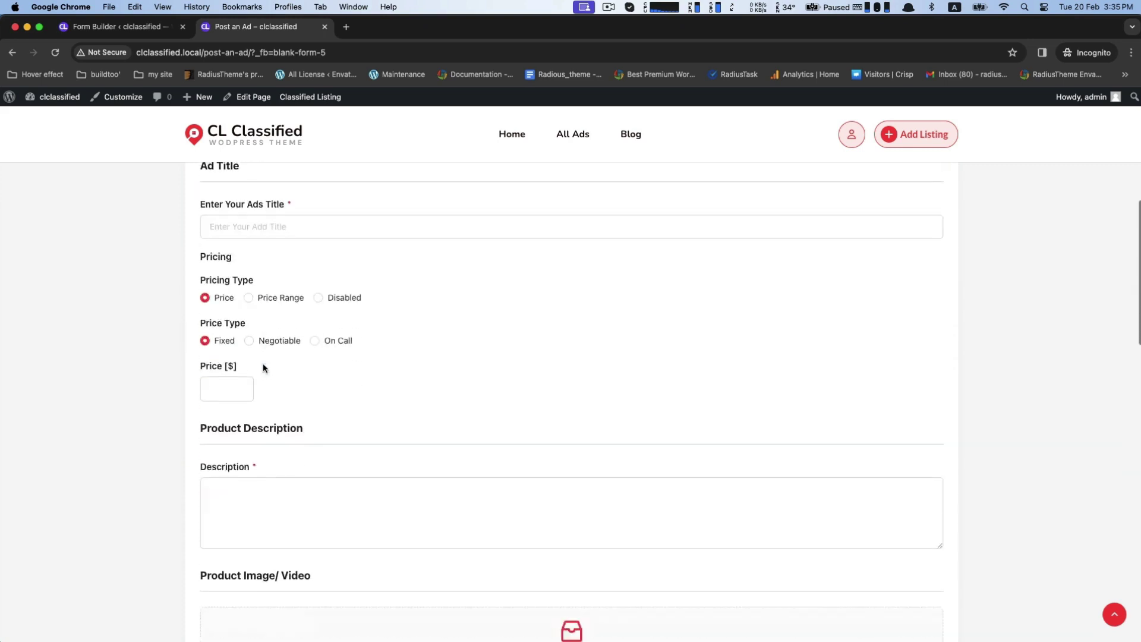
{"action": "scroll", "coordinate": [284, 301], "scroll_direction": "down", "scroll_amount": 4}
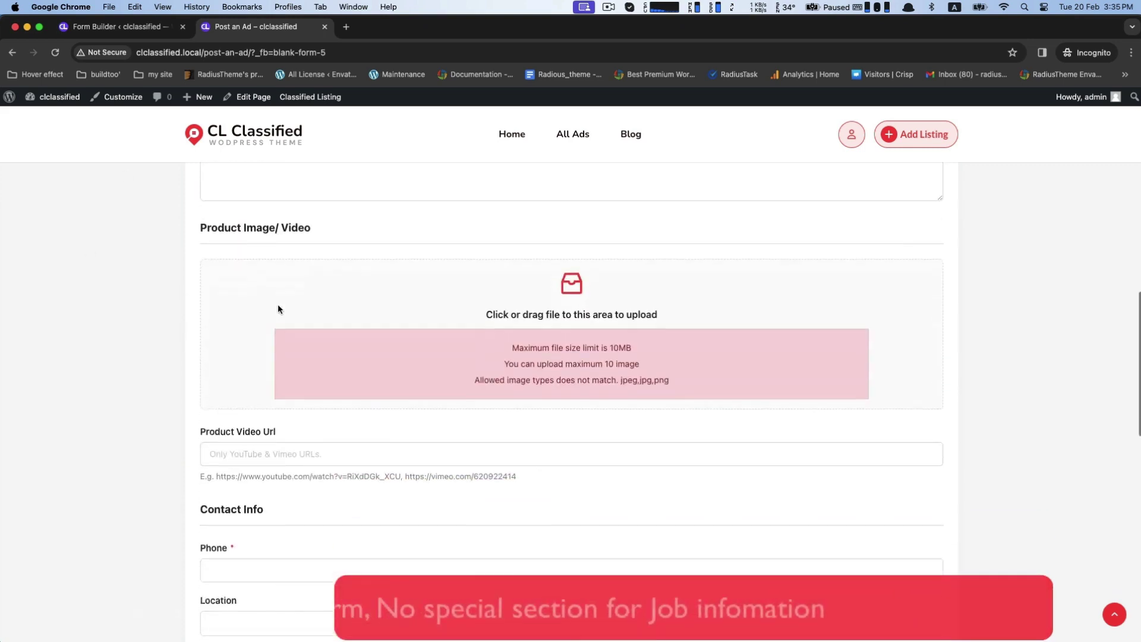
{"action": "scroll", "coordinate": [277, 304], "scroll_direction": "down", "scroll_amount": 2}
{"action": "scroll", "coordinate": [279, 310], "scroll_direction": "down", "scroll_amount": 5}
{"action": "scroll", "coordinate": [279, 309], "scroll_direction": "up", "scroll_amount": 5}
{"action": "scroll", "coordinate": [278, 309], "scroll_direction": "up", "scroll_amount": 7}
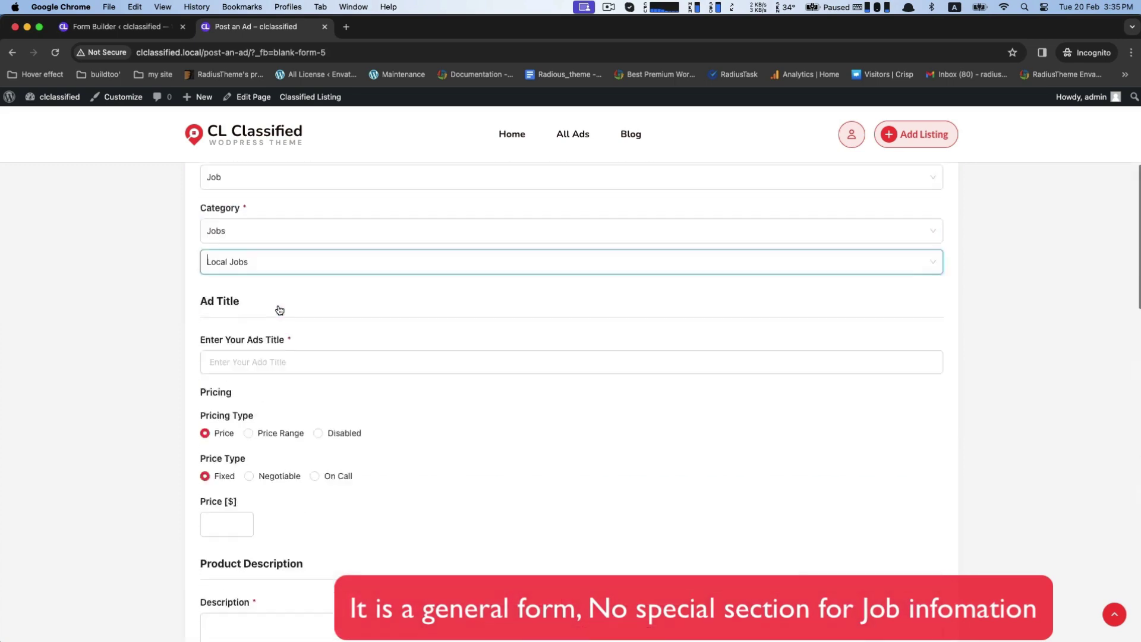
{"action": "scroll", "coordinate": [278, 309], "scroll_direction": "up", "scroll_amount": 5}
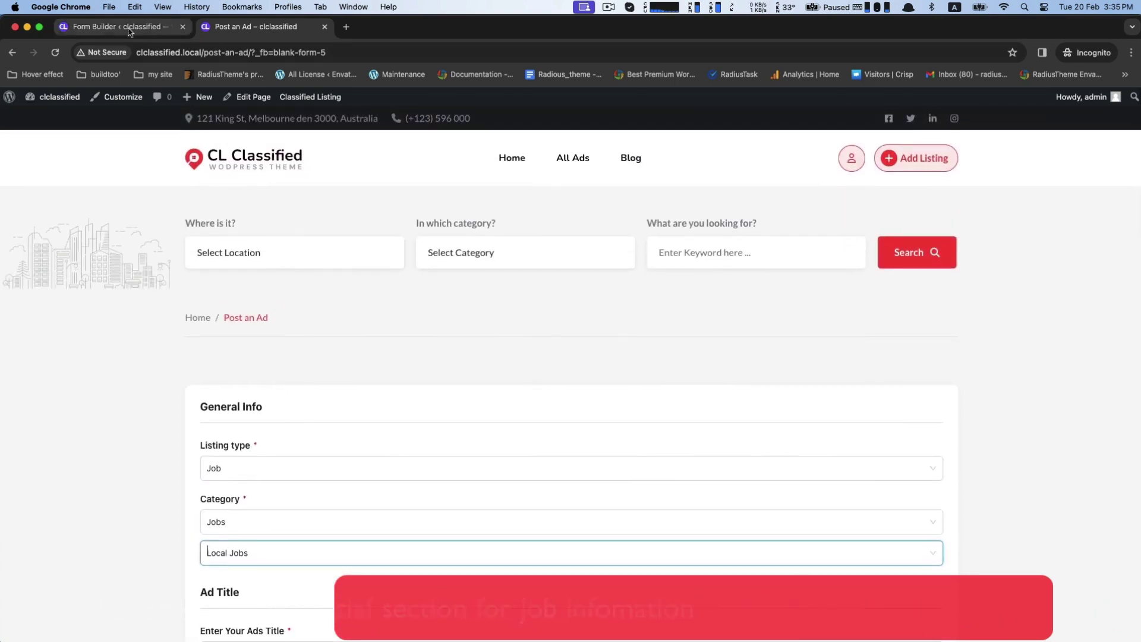
Open the General Form for editing in the Form Builder.
{"action": "left_click", "coordinate": [116, 26]}
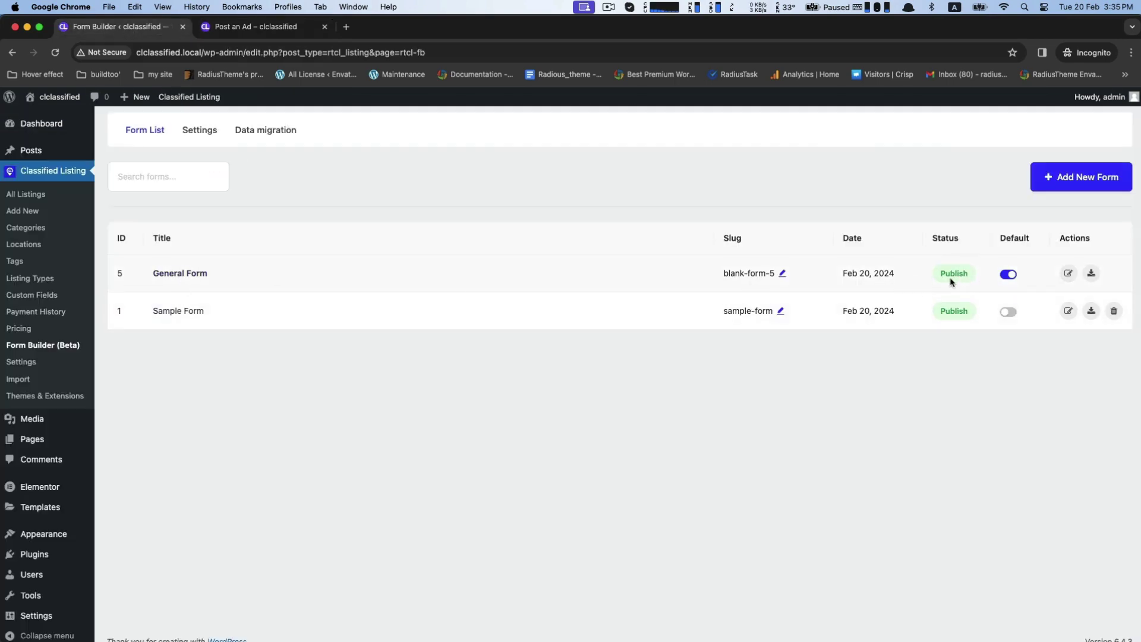
{"action": "left_click", "coordinate": [1072, 271]}
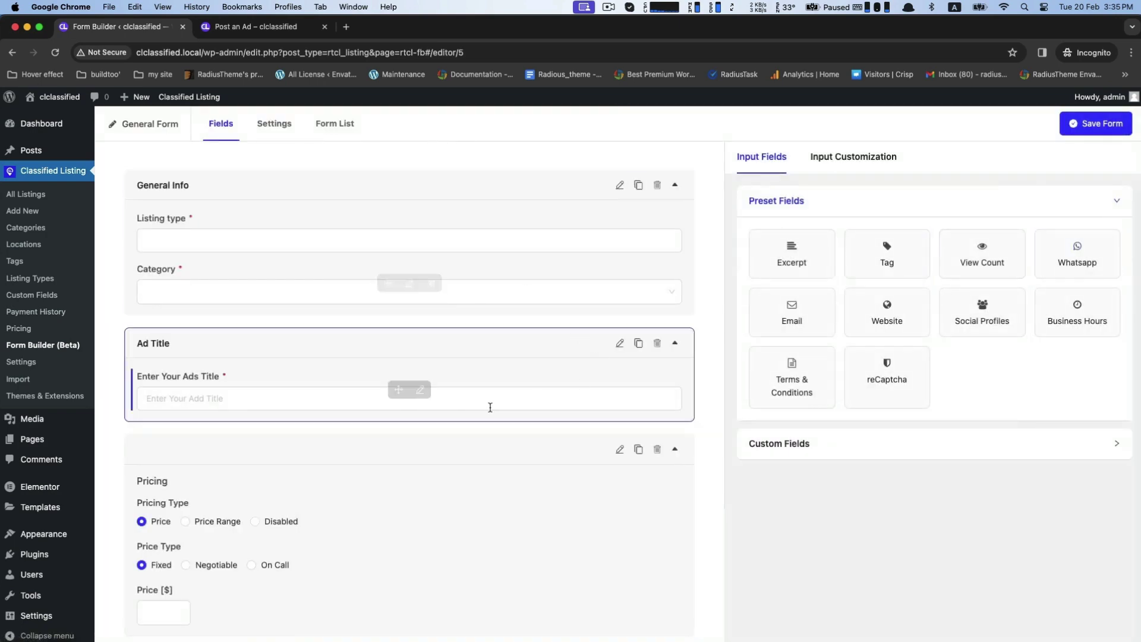
{"action": "scroll", "coordinate": [438, 414], "scroll_direction": "down", "scroll_amount": 1}
{"action": "scroll", "coordinate": [229, 388], "scroll_direction": "down", "scroll_amount": 3}
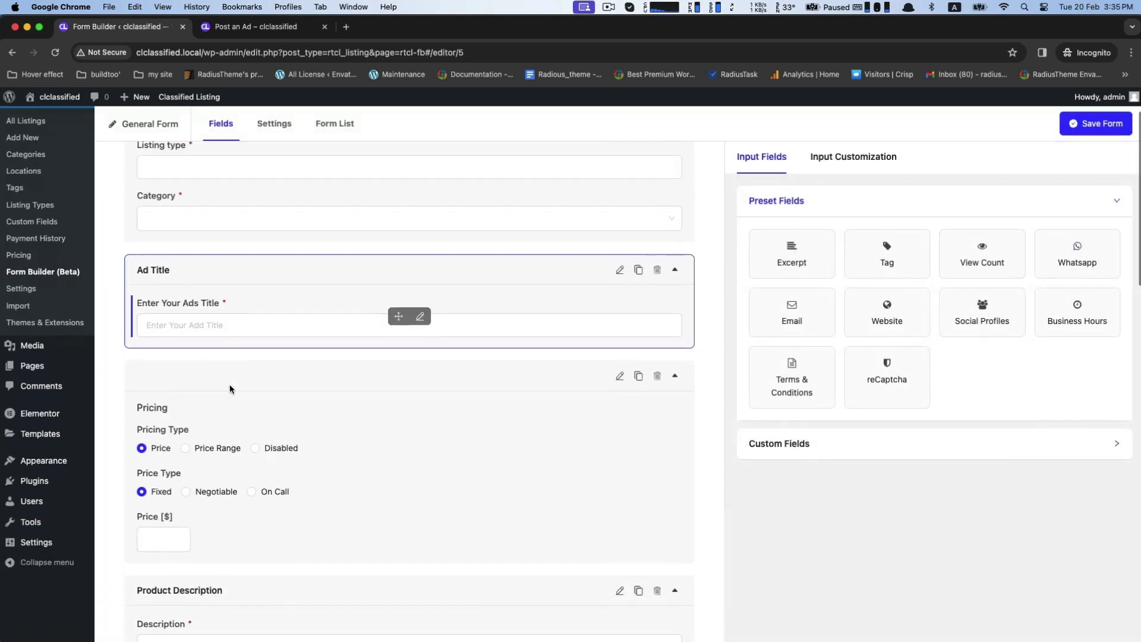
{"action": "scroll", "coordinate": [229, 388], "scroll_direction": "down", "scroll_amount": 1}
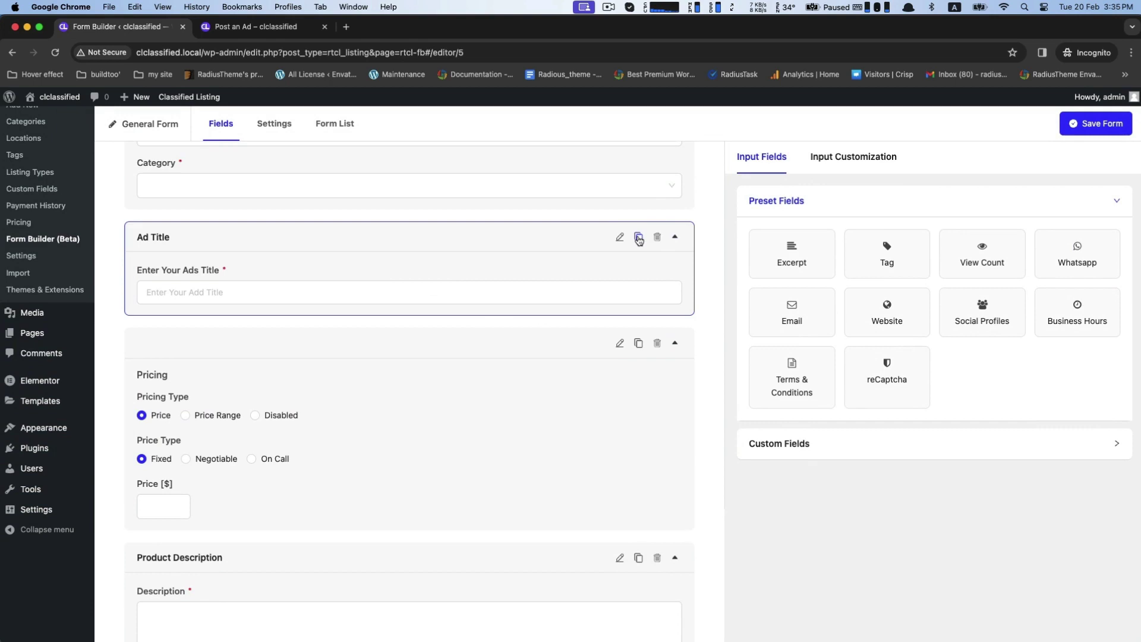
Duplicate the Ad Title section and rename the copy to 'Job Info'.
{"action": "left_click", "coordinate": [638, 236]}
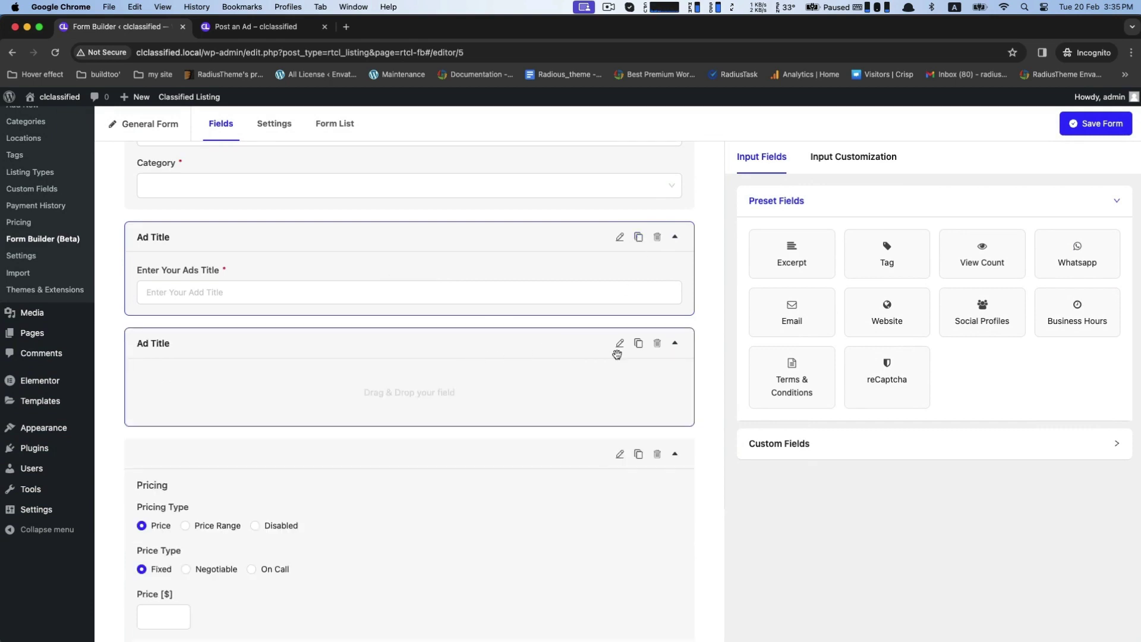
{"action": "left_click", "coordinate": [619, 344]}
{"action": "left_click", "coordinate": [796, 271]}
{"action": "key", "text": "super+a"}
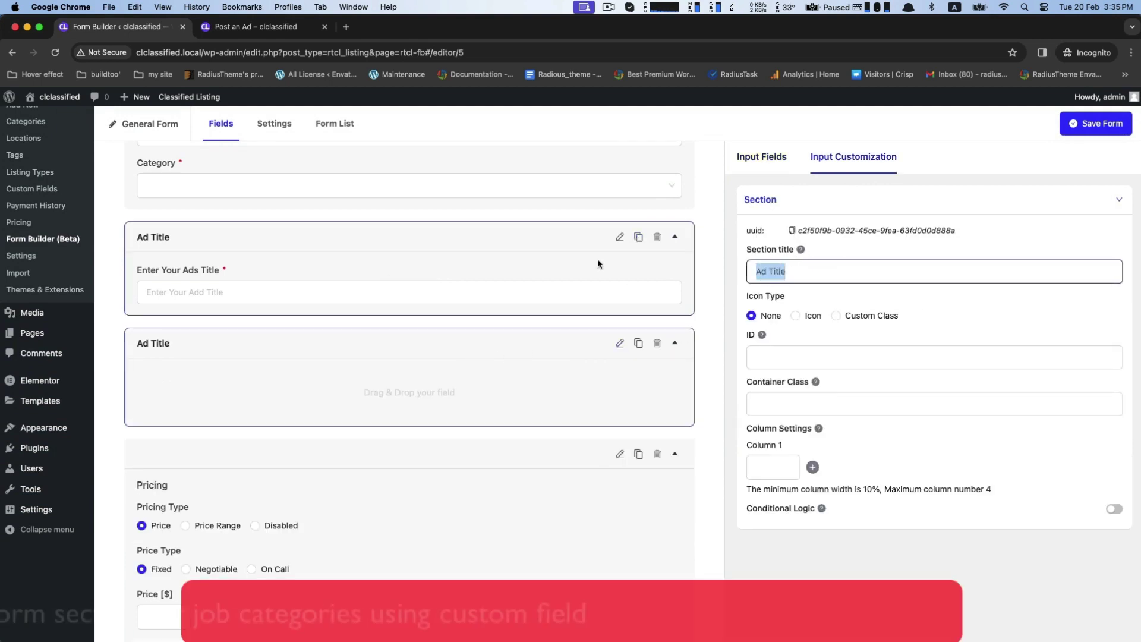
{"action": "type", "text": "Job "}
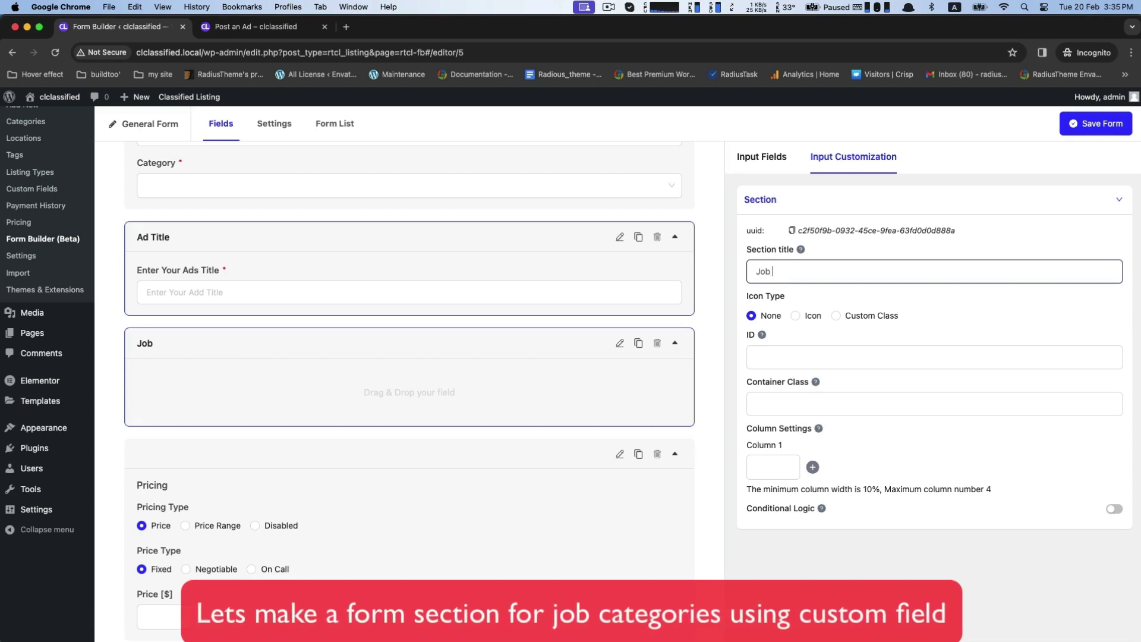
{"action": "type", "text": "Info"}
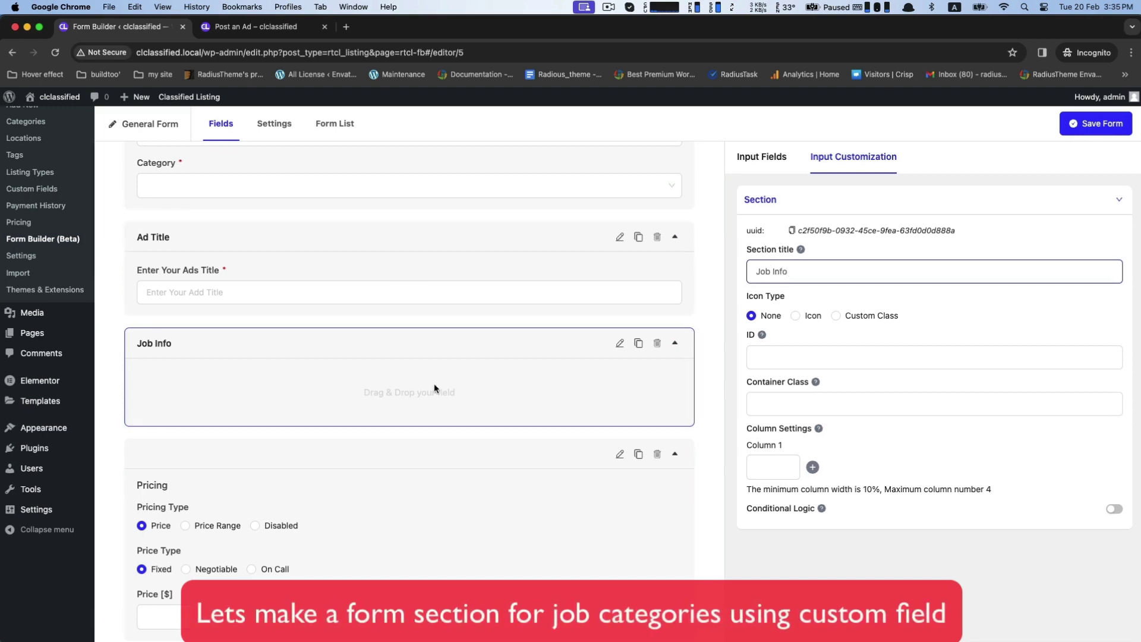
{"action": "left_click", "coordinate": [761, 200]}
{"action": "left_click", "coordinate": [756, 156]}
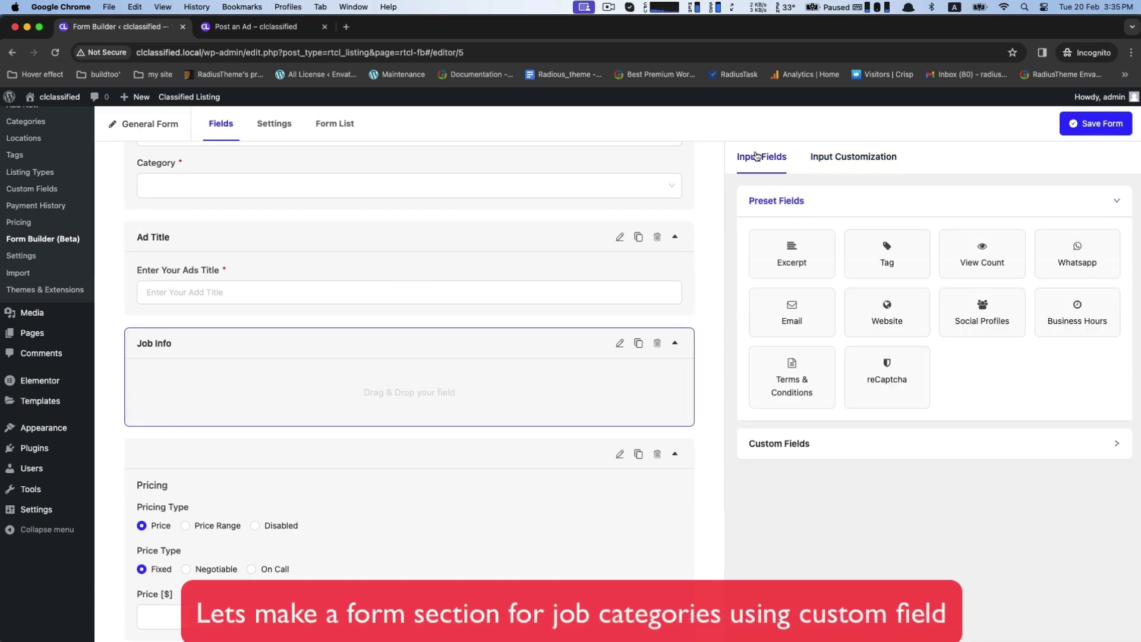
Drag a Text field into Job Info and label it 'Salary'.
{"action": "left_click", "coordinate": [754, 439]}
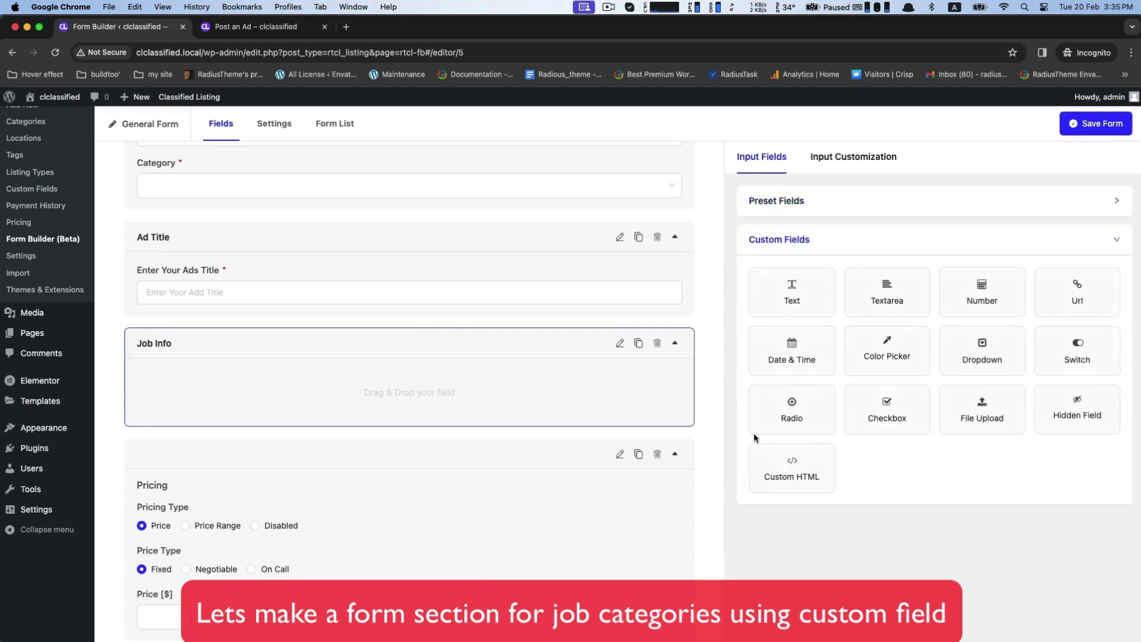
{"action": "left_click_drag", "start_coordinate": [784, 291], "coordinate": [392, 401]}
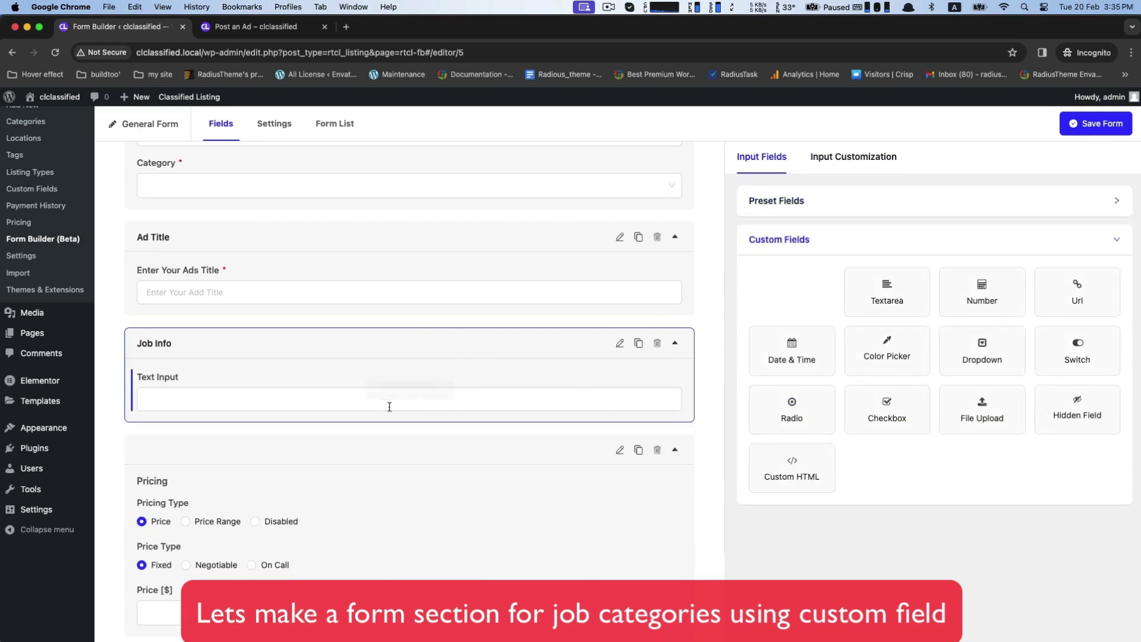
{"action": "left_click", "coordinate": [397, 391]}
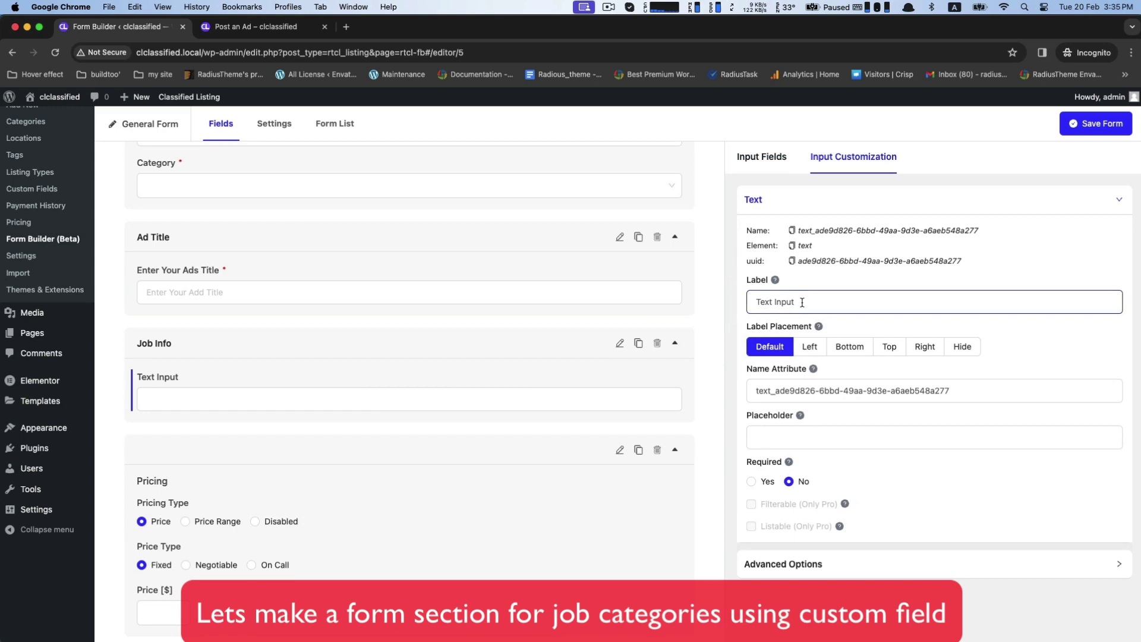
{"action": "left_click_drag", "start_coordinate": [802, 301], "coordinate": [700, 299]}
{"action": "type", "text": "Salary"}
Set the Salary field's placeholder to 'Enter Salary Amount'.
{"action": "left_click", "coordinate": [769, 440]}
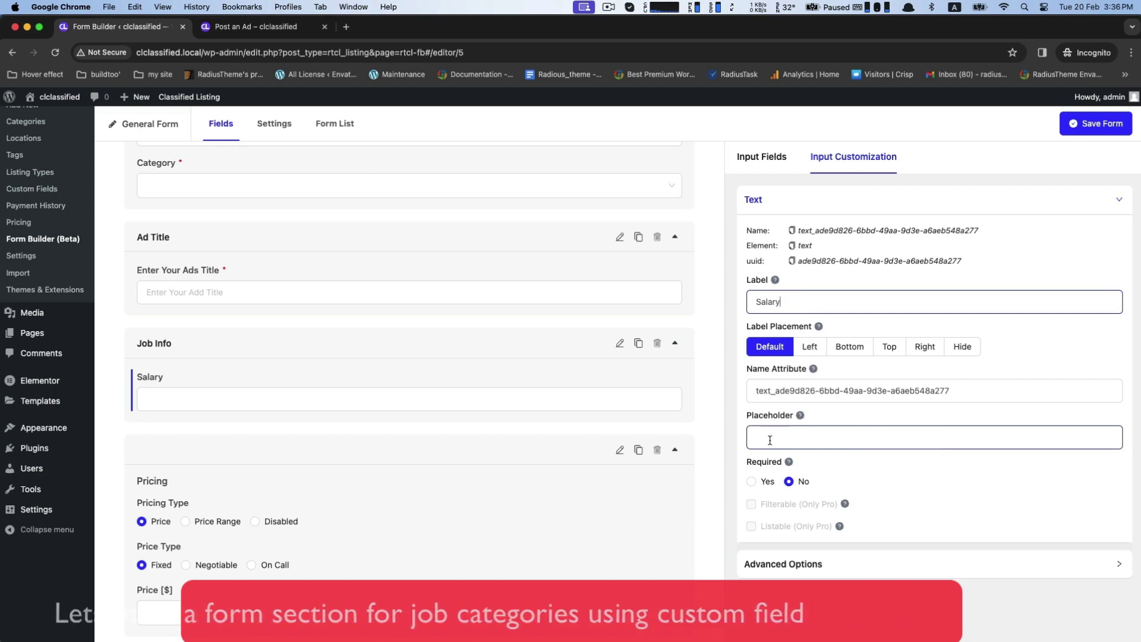
{"action": "scroll", "coordinate": [767, 437], "scroll_direction": "down", "scroll_amount": 1}
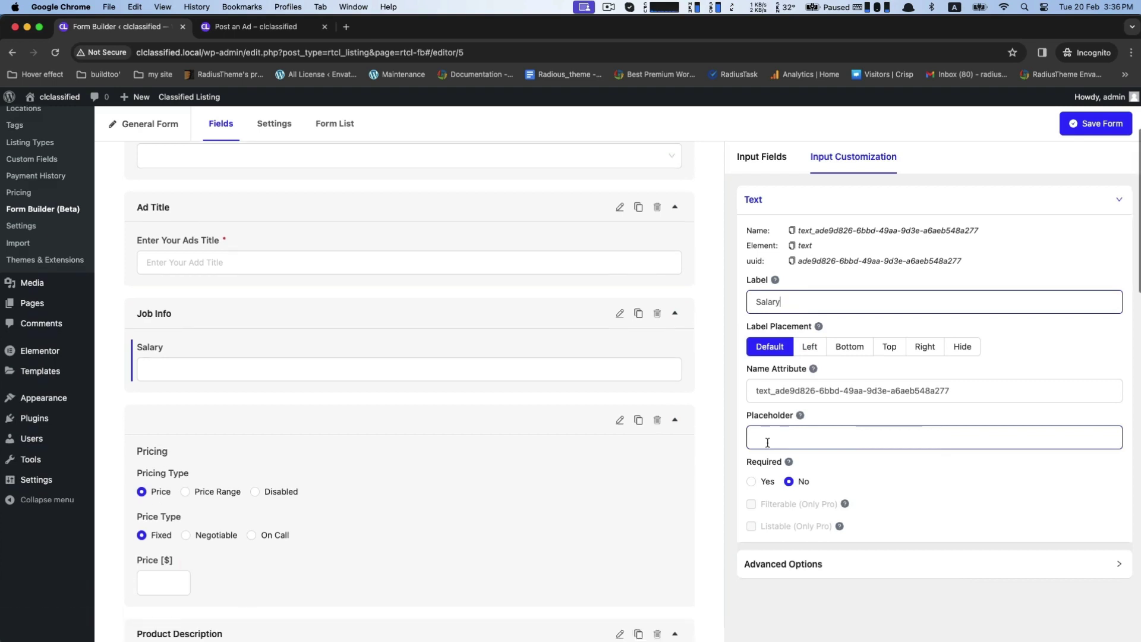
{"action": "left_click", "coordinate": [758, 435]}
{"action": "type", "text": "Enter Salary"}
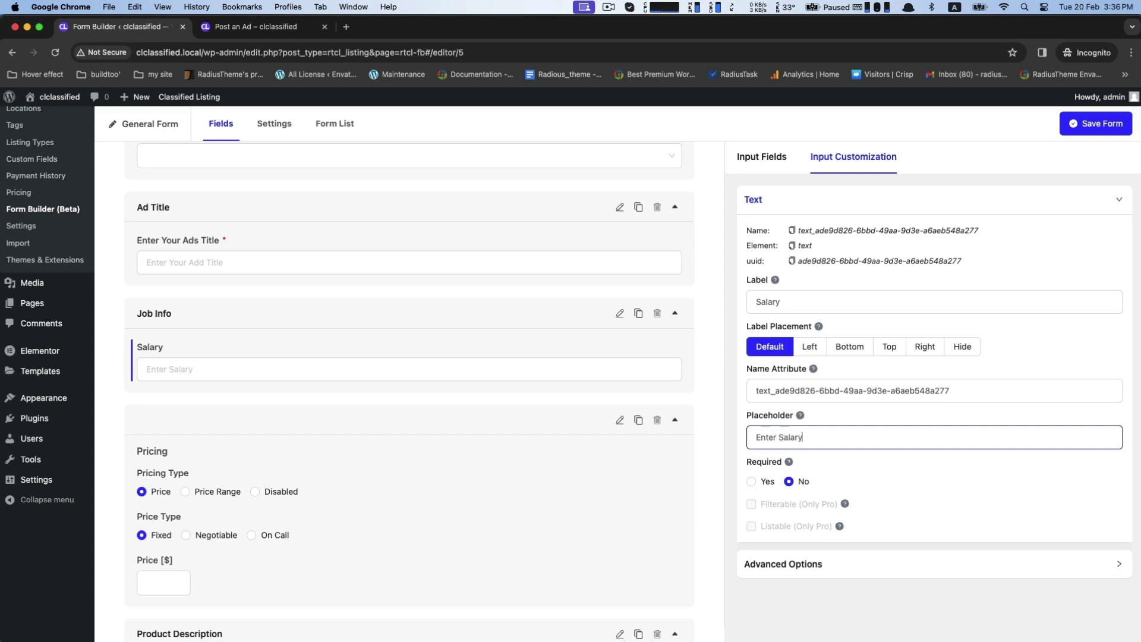
{"action": "type", "text": " Amount"}
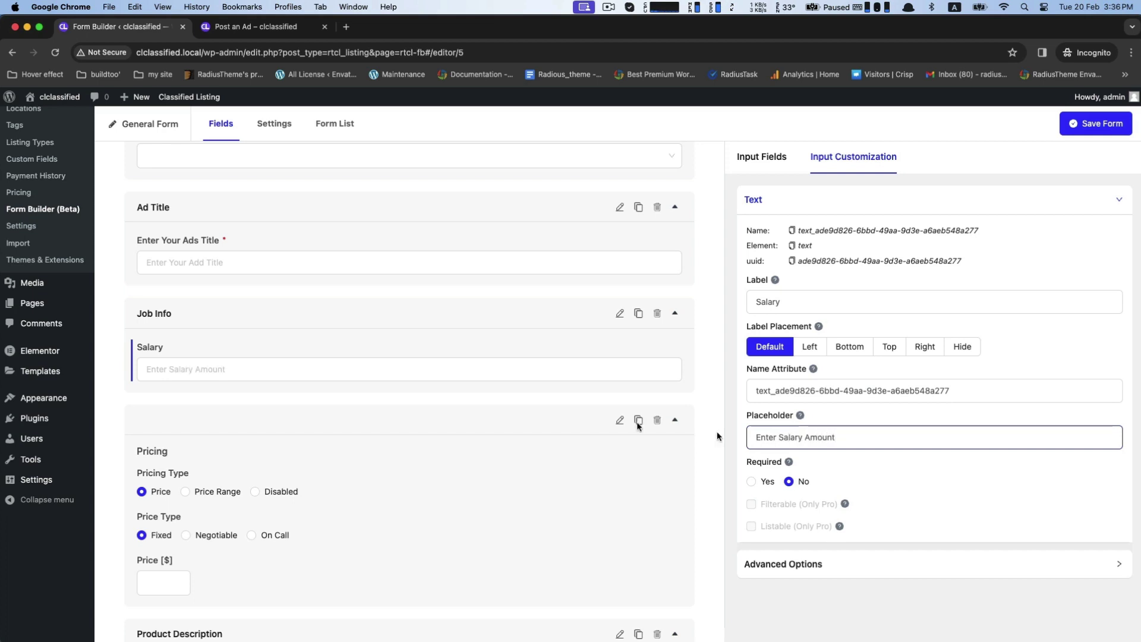
{"action": "scroll", "coordinate": [779, 256], "scroll_direction": "up", "scroll_amount": 4}
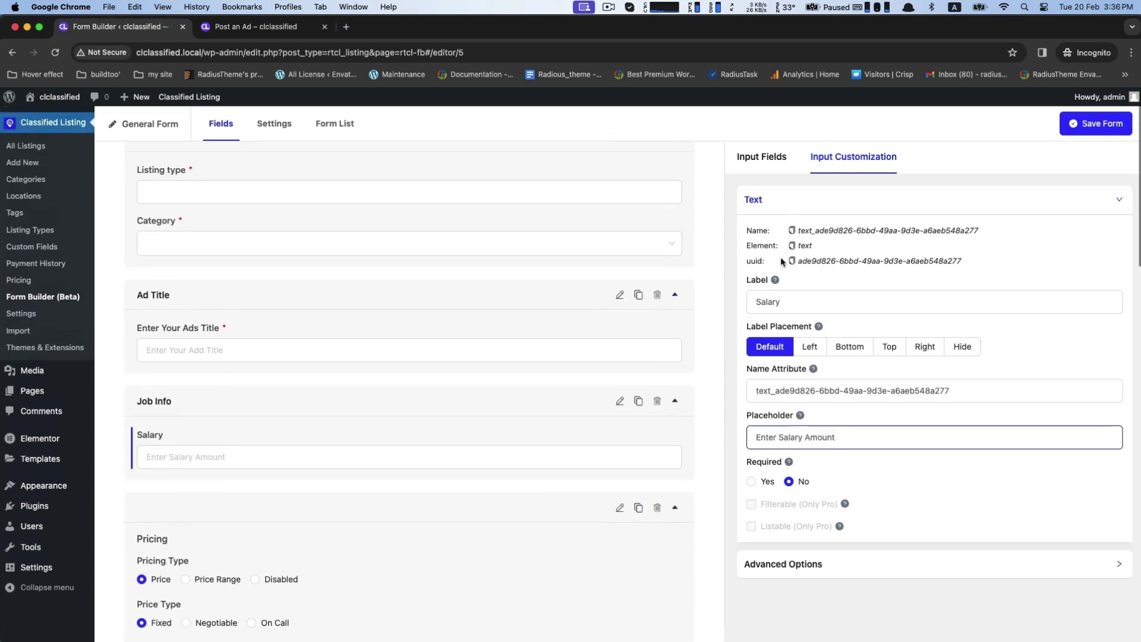
{"action": "left_click", "coordinate": [753, 165]}
{"action": "scroll", "coordinate": [766, 282], "scroll_direction": "down", "scroll_amount": 2}
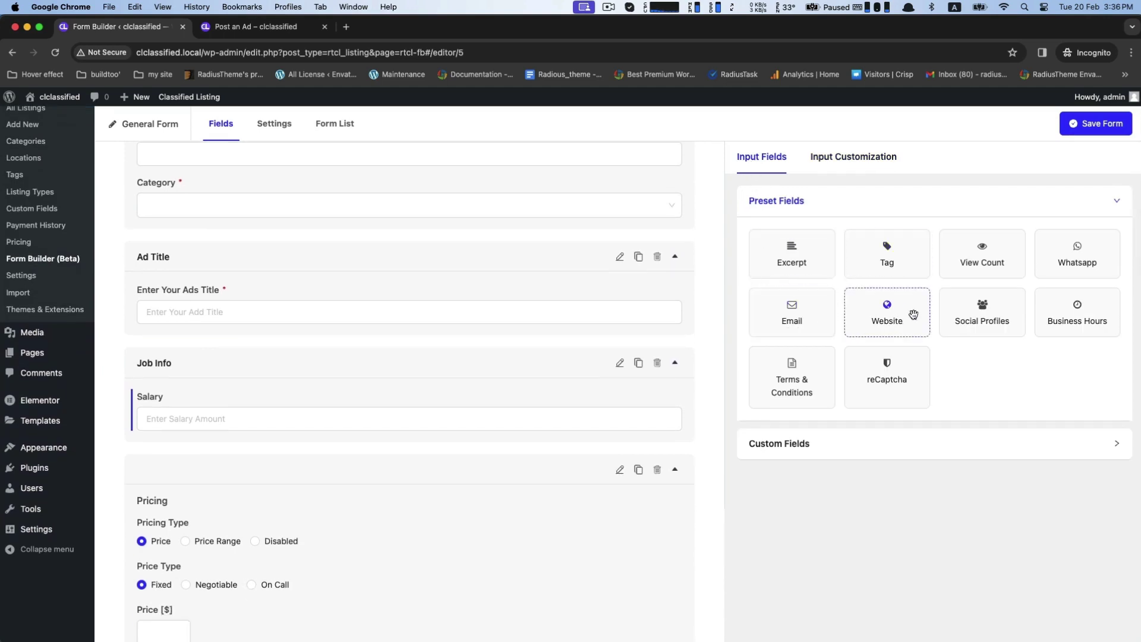
Add a 'Job Level' dropdown below Salary in Job Info.
{"action": "left_click", "coordinate": [779, 444]}
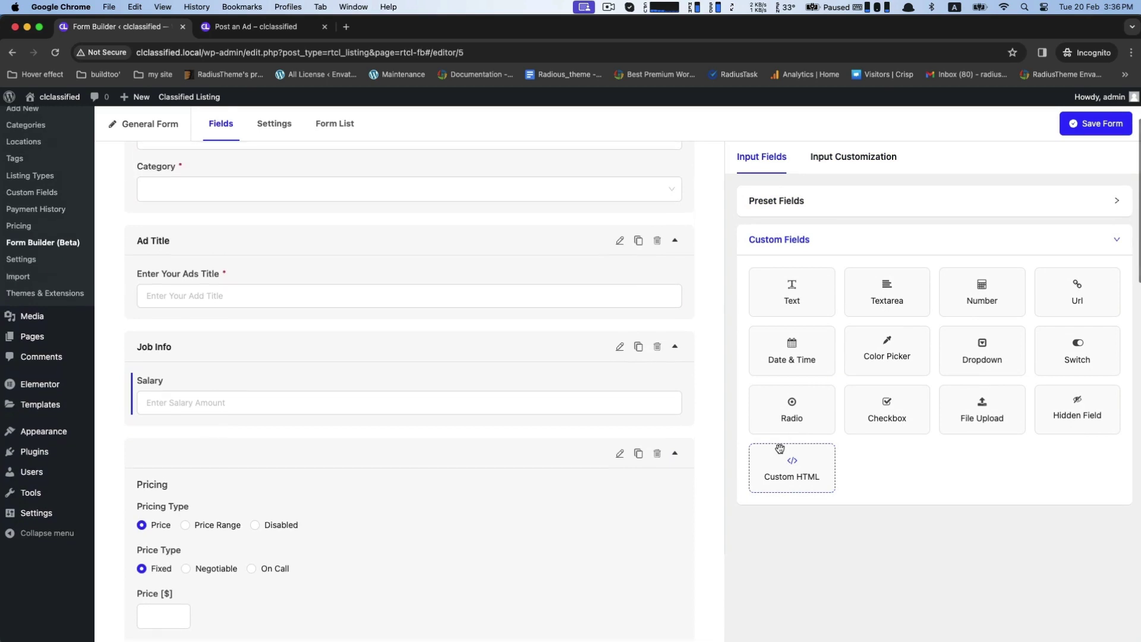
{"action": "mouse_move", "coordinate": [981, 356]}
{"action": "left_mouse_down"}
{"action": "mouse_move", "coordinate": [465, 415]}
{"action": "mouse_move", "coordinate": [432, 443]}
{"action": "left_mouse_up"}
{"action": "left_click", "coordinate": [398, 446]}
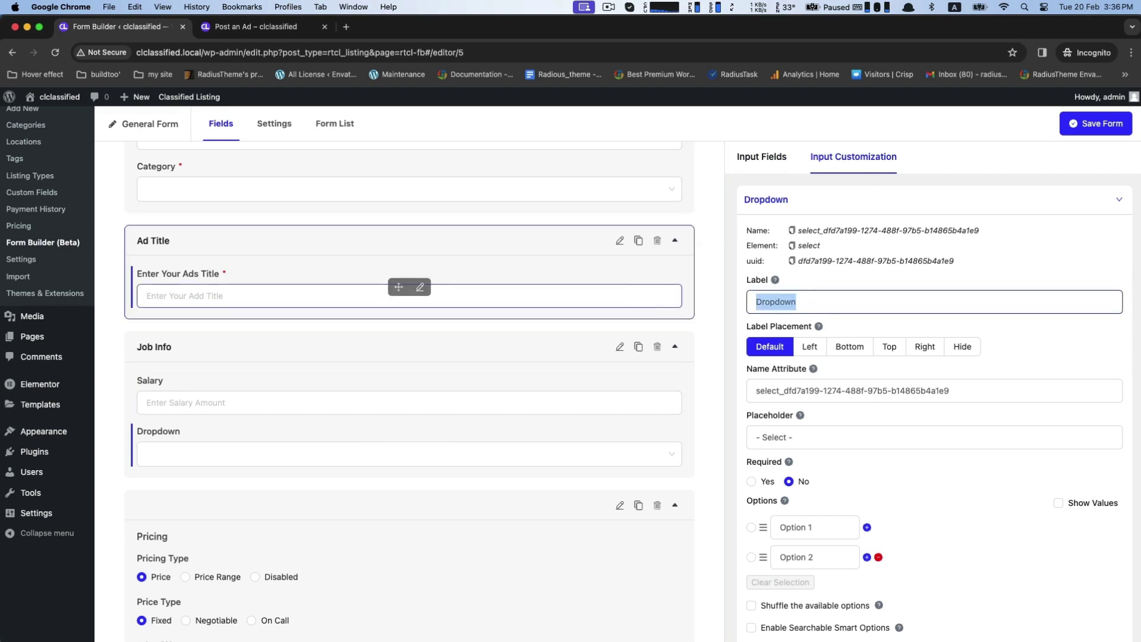
{"action": "type", "text": "Job Level"}
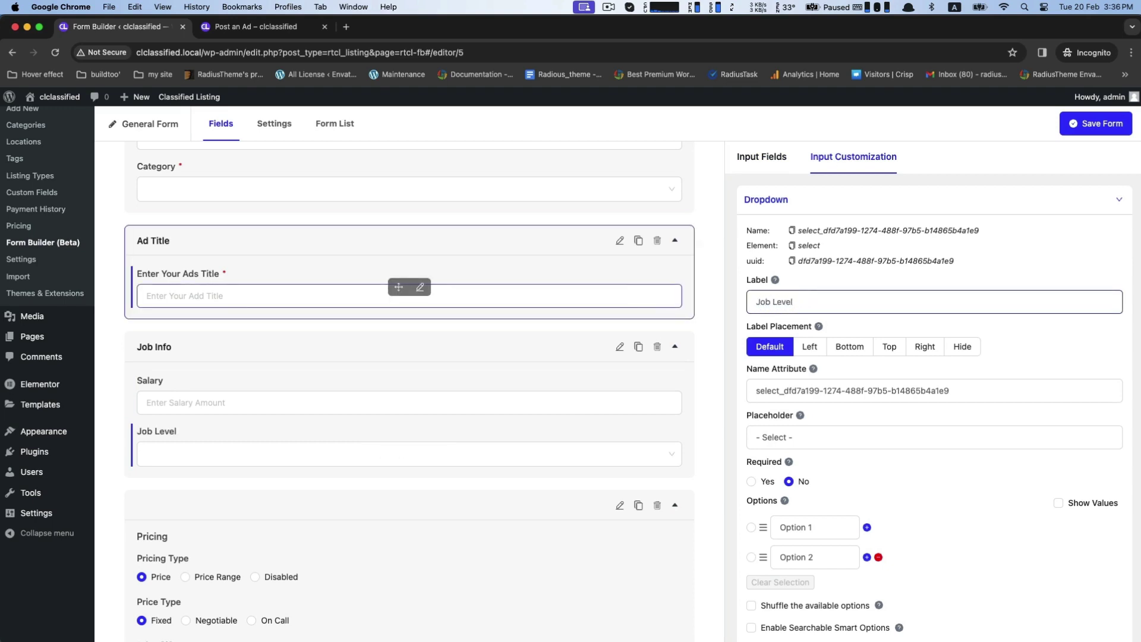
{"action": "double_click", "coordinate": [774, 440]}
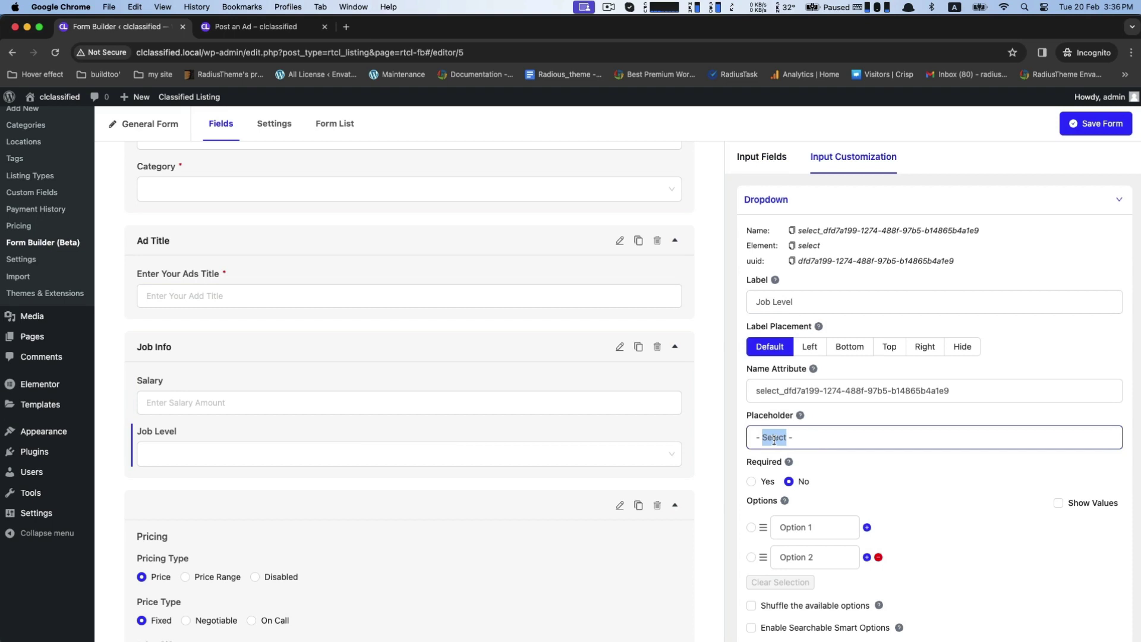
{"action": "type", "text": "Job Lev"}
Rename the dropdown options to Fresher and Experienced, and add a third option, Graduates.
{"action": "scroll", "coordinate": [801, 505], "scroll_direction": "down", "scroll_amount": 1}
{"action": "left_click", "coordinate": [793, 505]}
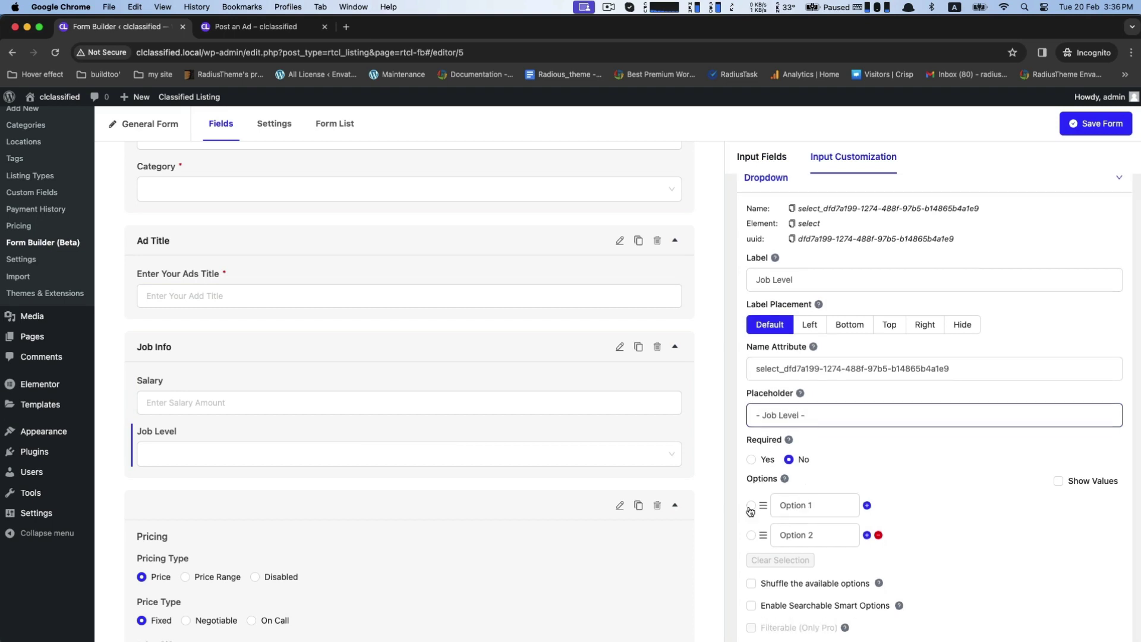
{"action": "triple_click", "coordinate": [793, 506]}
{"action": "type", "text": "Fresher"}
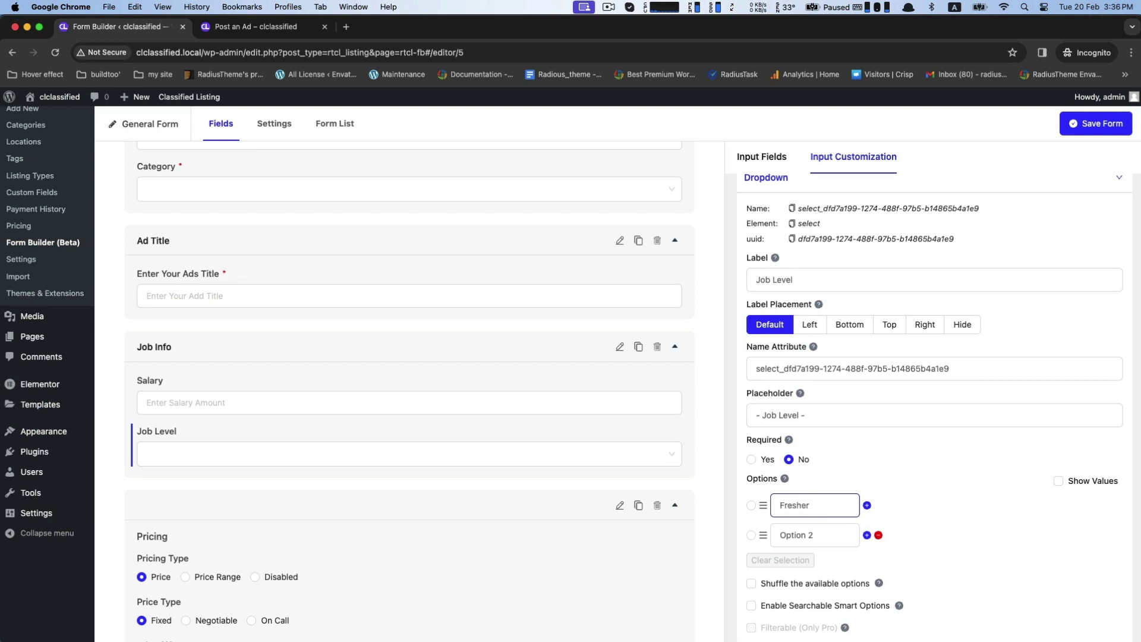
{"action": "triple_click", "coordinate": [790, 529]}
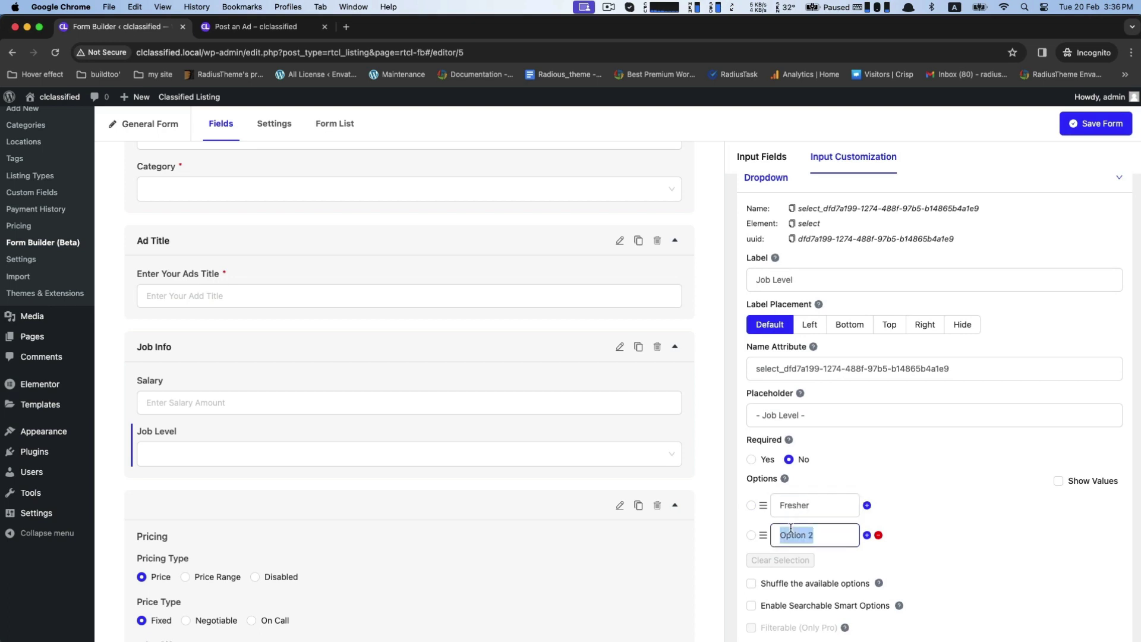
{"action": "type", "text": "Experience"}
{"action": "type", "text": "d"}
{"action": "scroll", "coordinate": [875, 526], "scroll_direction": "down", "scroll_amount": 1}
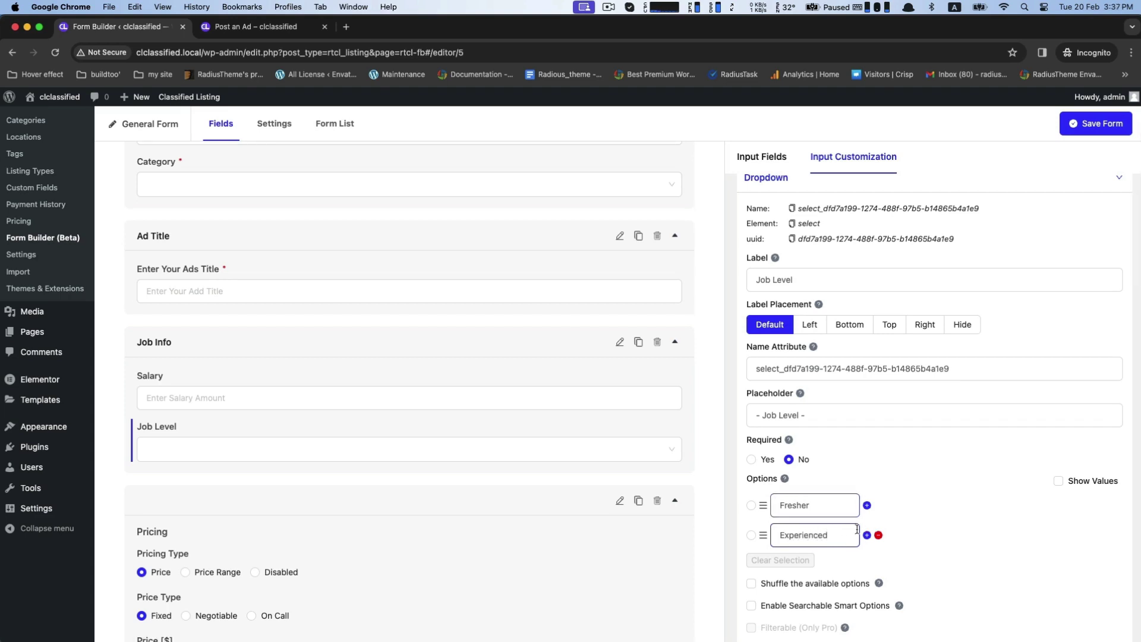
{"action": "left_click", "coordinate": [866, 535]}
{"action": "left_click_drag", "start_coordinate": [820, 565], "coordinate": [758, 566]}
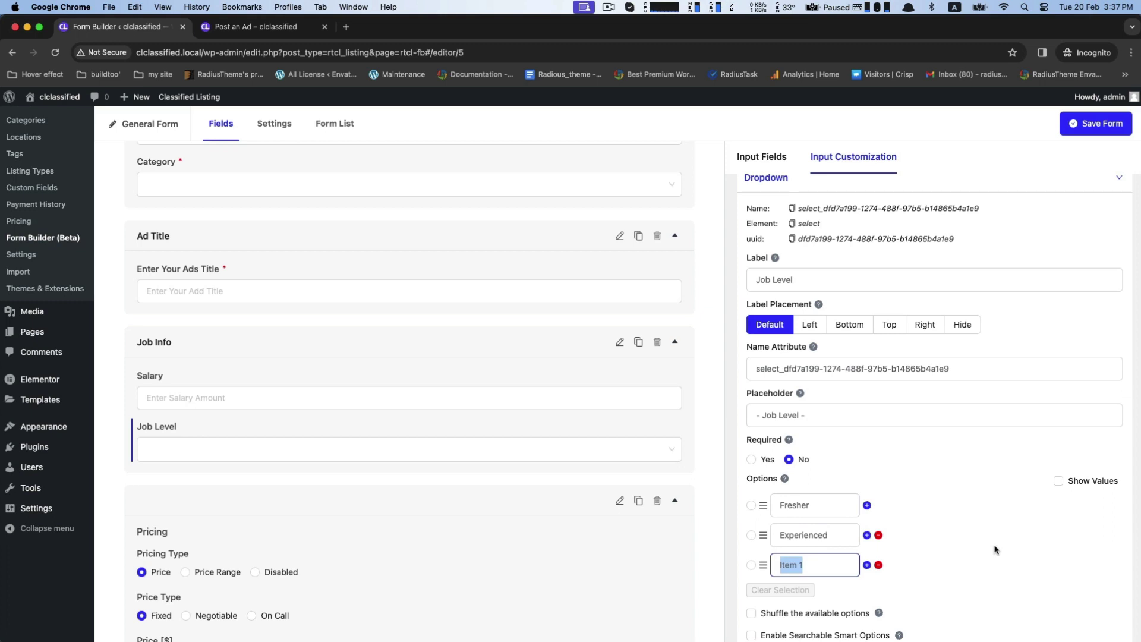
{"action": "type", "text": "Graduates"}
{"action": "left_click", "coordinate": [981, 571]}
{"action": "scroll", "coordinate": [961, 563], "scroll_direction": "down", "scroll_amount": 1}
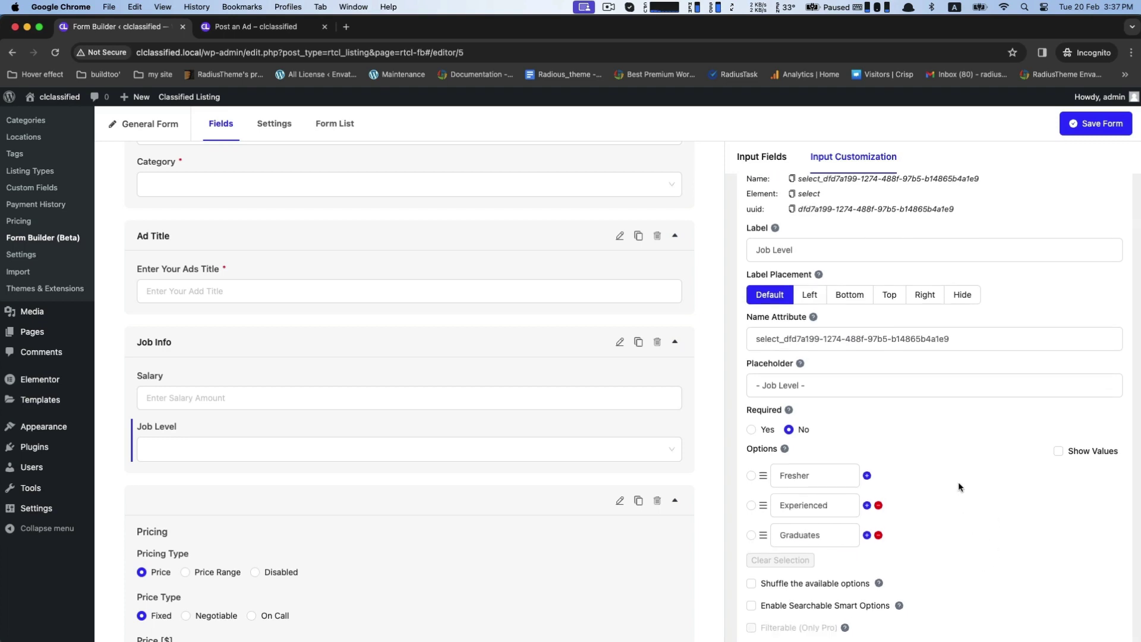
Save the form and check the Job Level choices in the form preview.
{"action": "left_click", "coordinate": [1085, 123]}
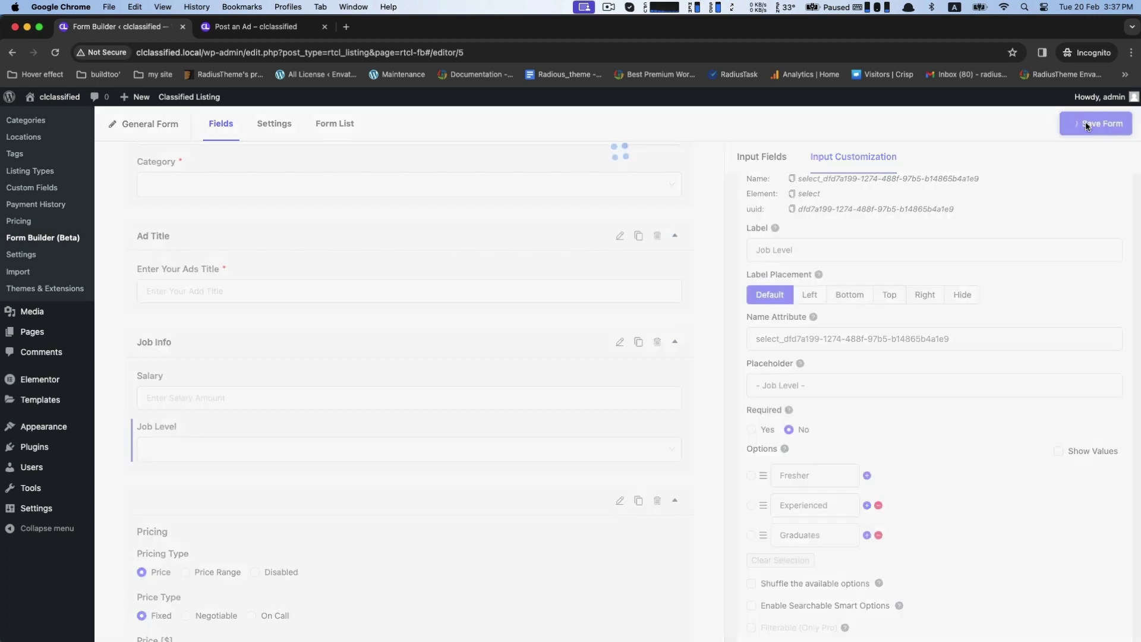
{"action": "scroll", "coordinate": [487, 414], "scroll_direction": "down", "scroll_amount": 1}
{"action": "left_click", "coordinate": [476, 411]}
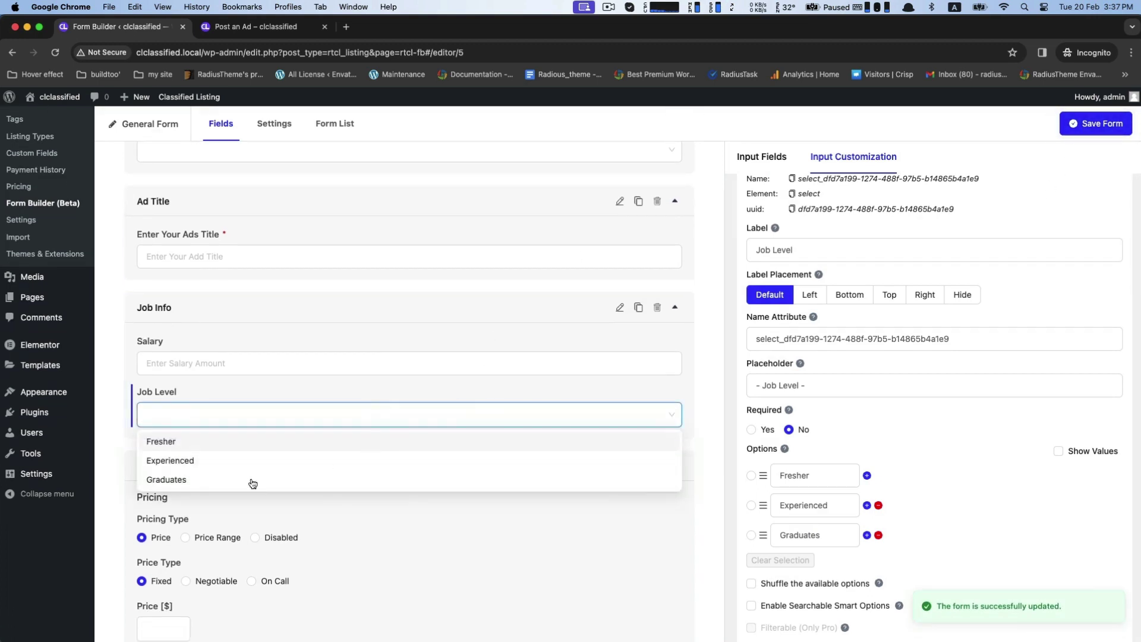
{"action": "left_click", "coordinate": [455, 524]}
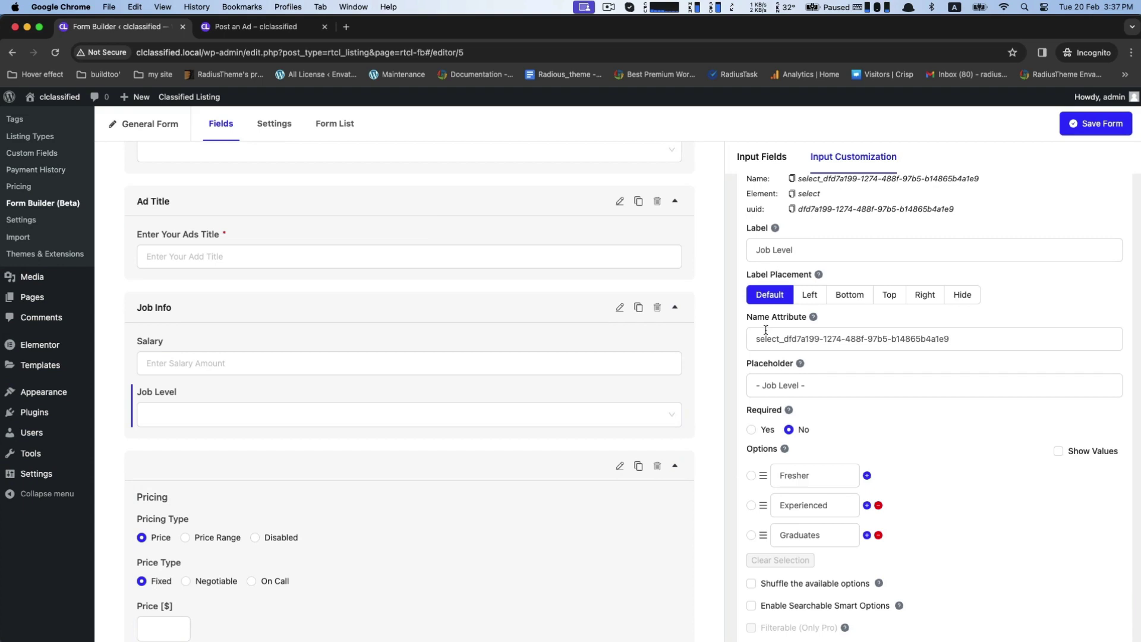
{"action": "left_click", "coordinate": [768, 158]}
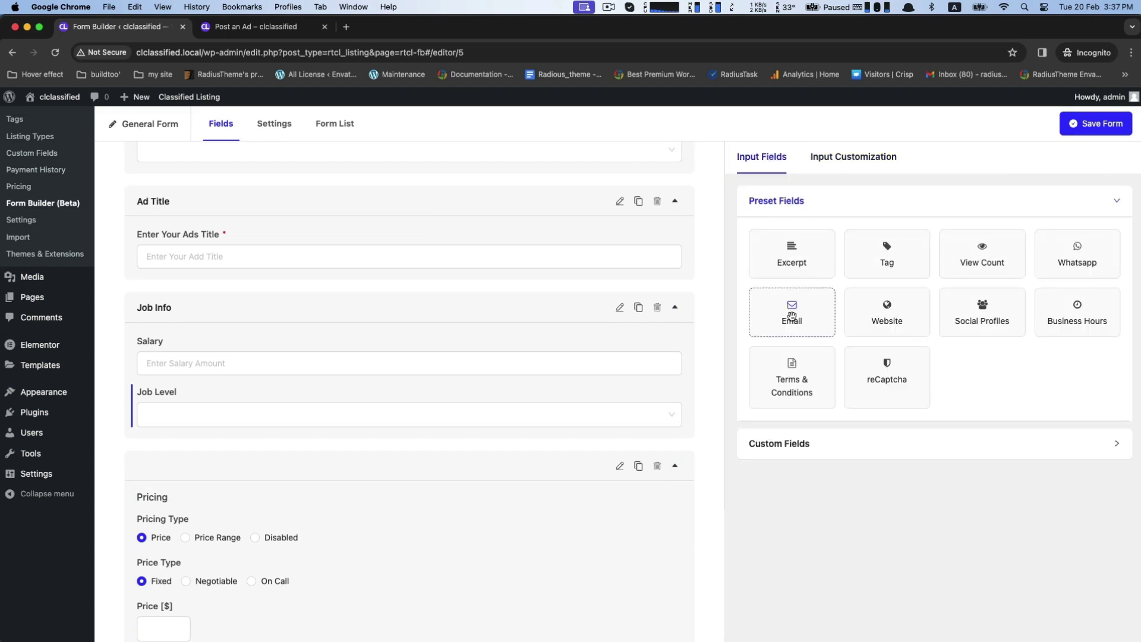
{"action": "left_click_drag", "start_coordinate": [792, 316], "coordinate": [841, 318]}
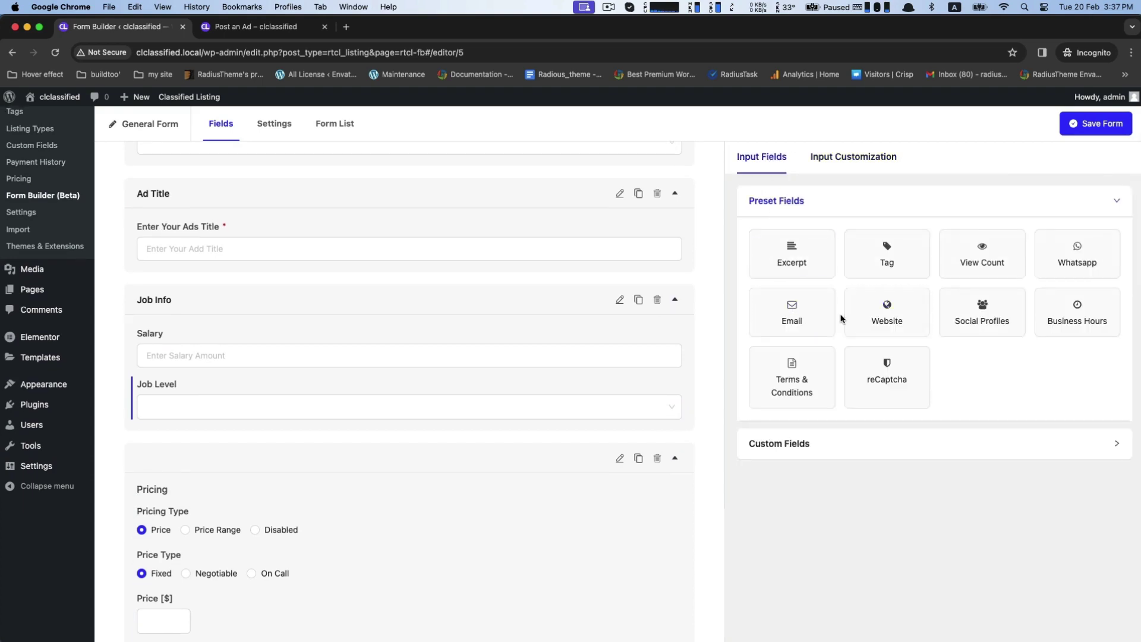
Add a Checkbox field to Job Info labelled 'Contract Type'.
{"action": "left_click", "coordinate": [759, 452]}
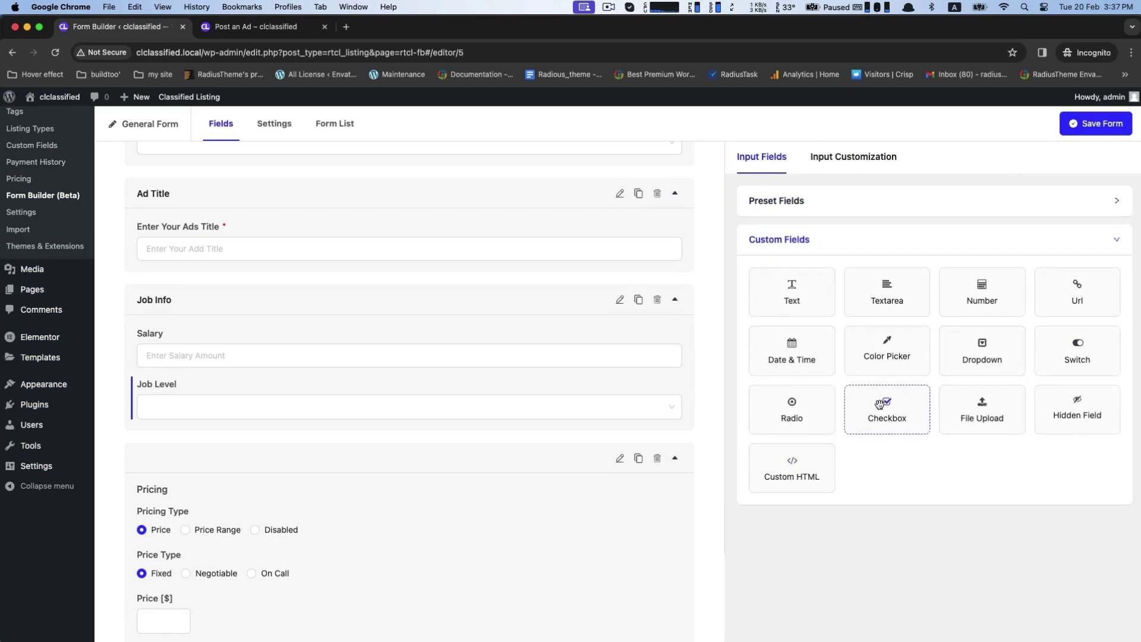
{"action": "left_click_drag", "start_coordinate": [880, 405], "coordinate": [479, 439]}
{"action": "left_click", "coordinate": [398, 442]}
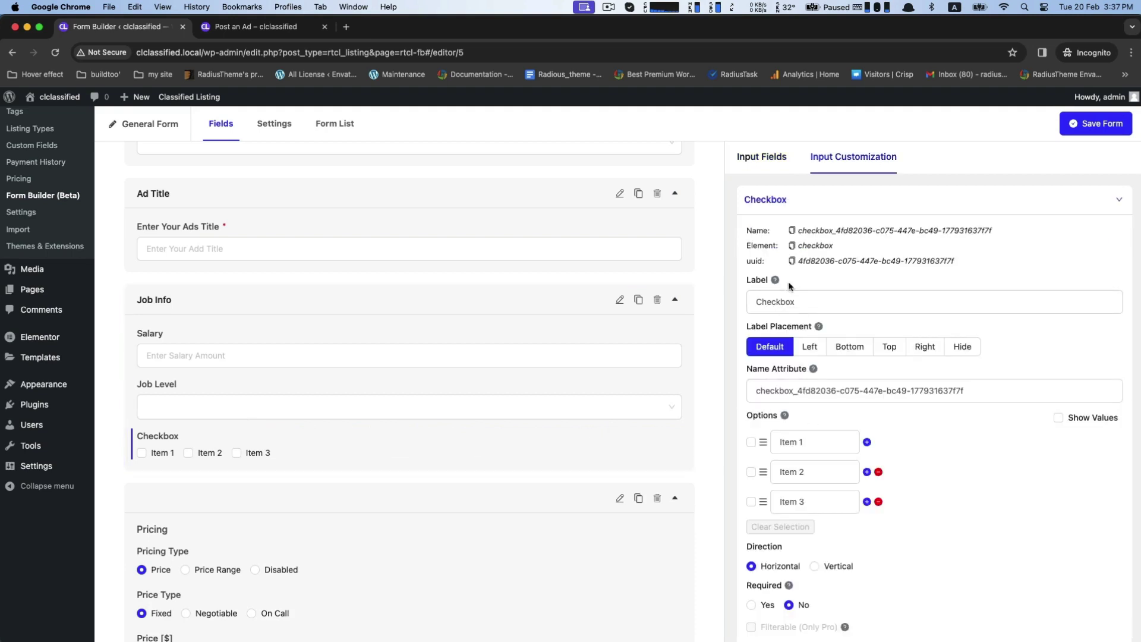
{"action": "left_click", "coordinate": [790, 302]}
{"action": "key", "text": "super+a"}
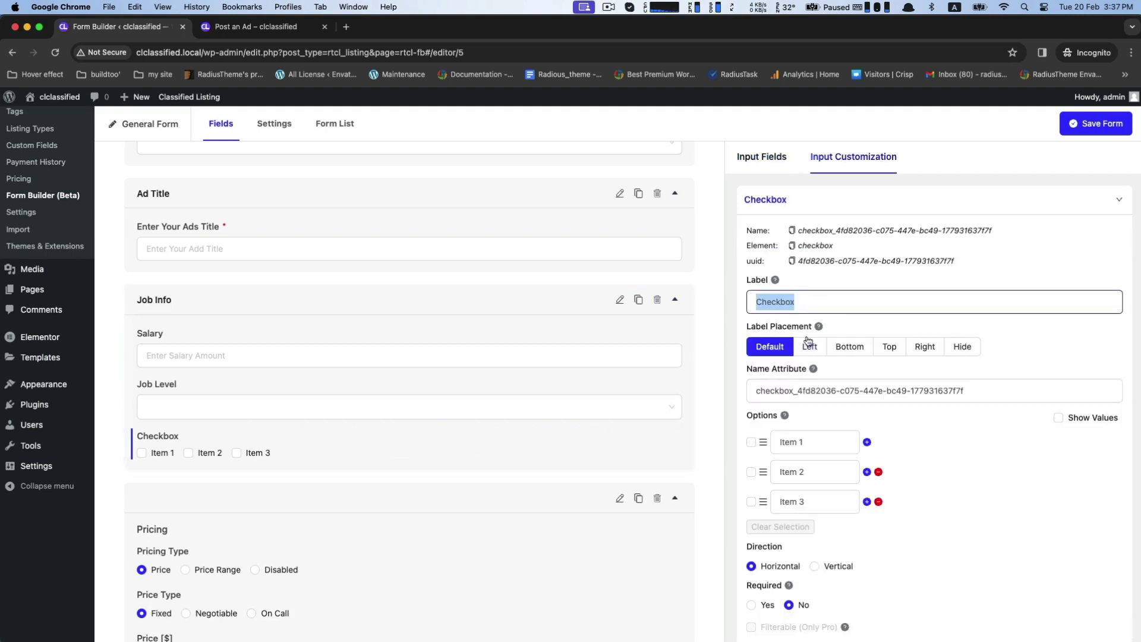
{"action": "type", "text": "Contract Type"}
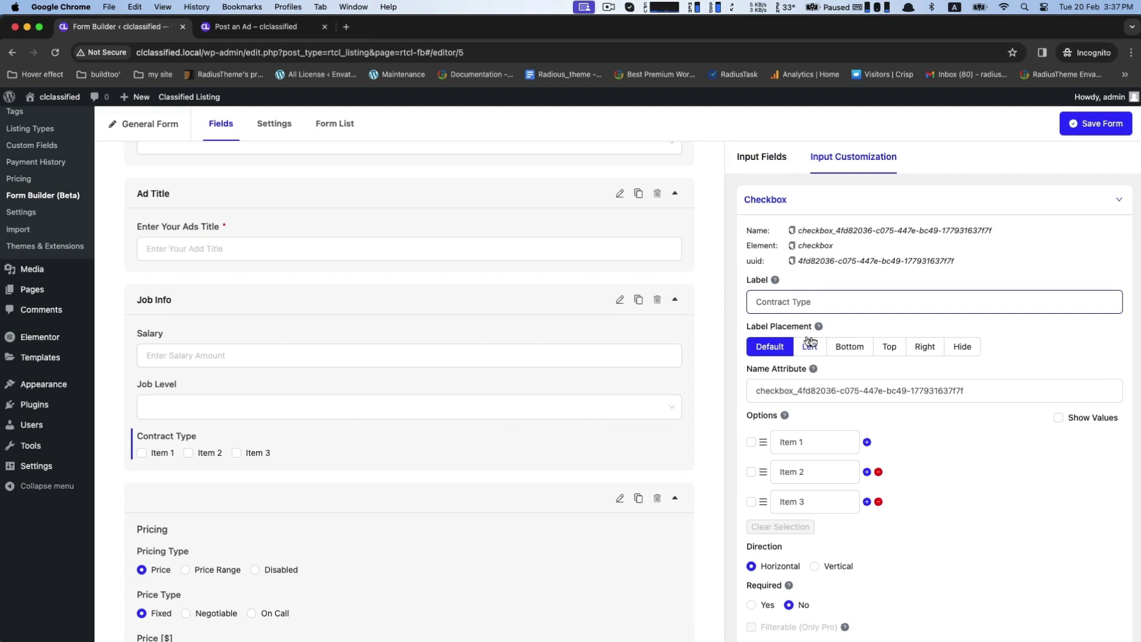
Name the checkbox options Contract, Parmanent and Self Employed, and save the form.
{"action": "left_click_drag", "start_coordinate": [802, 441], "coordinate": [766, 442]}
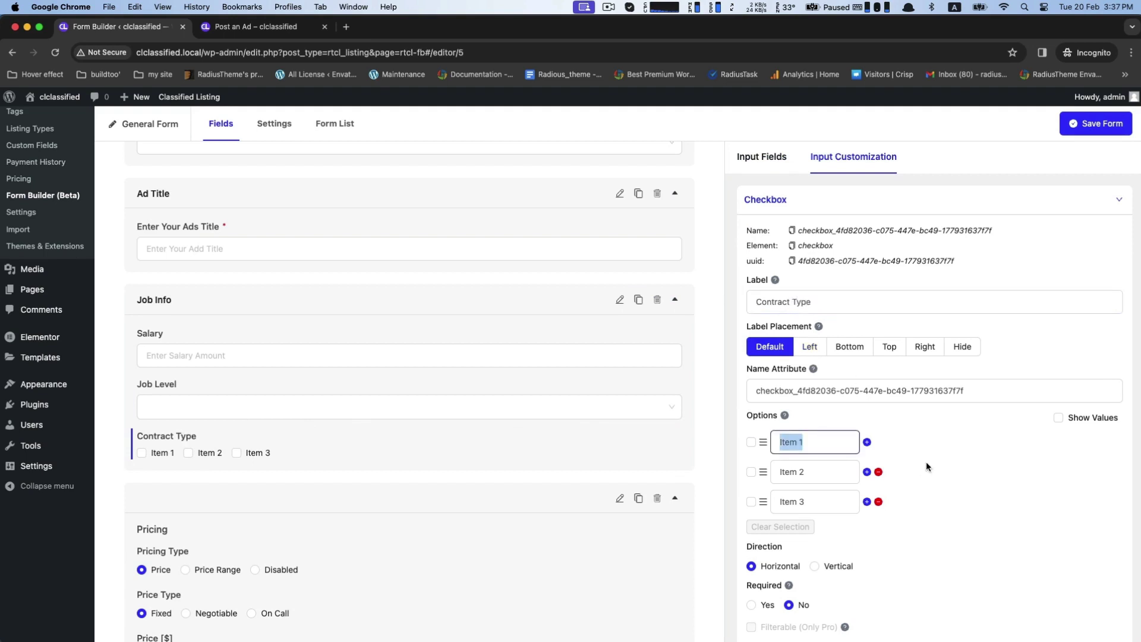
{"action": "type", "text": "Con"}
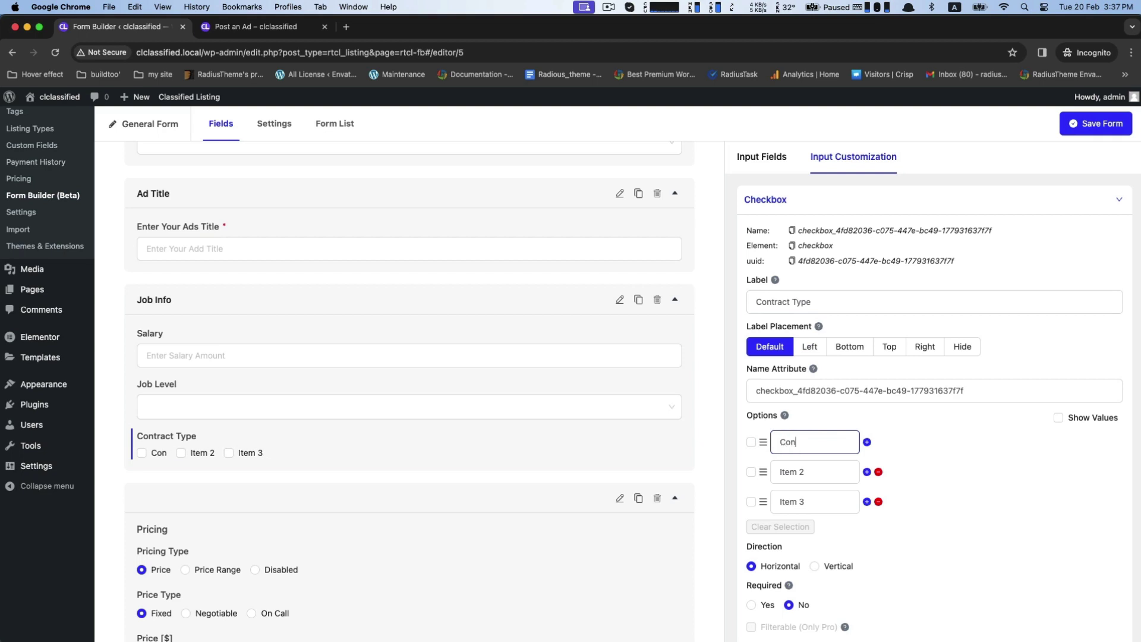
{"action": "type", "text": "tract"}
{"action": "triple_click", "coordinate": [823, 471]}
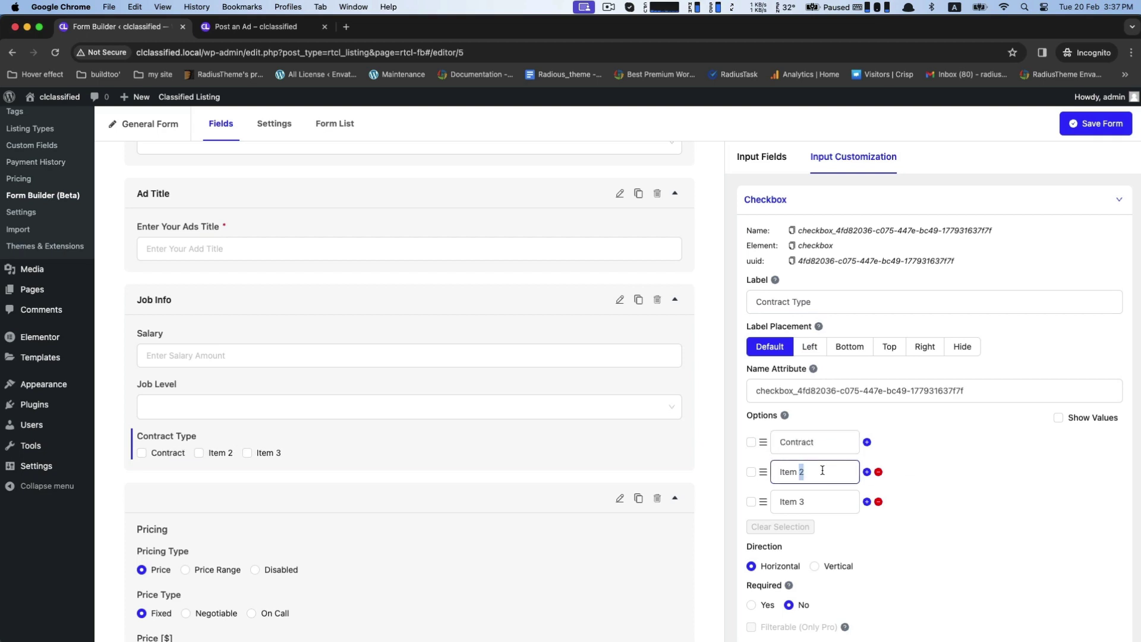
{"action": "type", "text": "Parma"}
{"action": "type", "text": "nent"}
{"action": "key", "text": "Tab"}
{"action": "type", "text": "Se"}
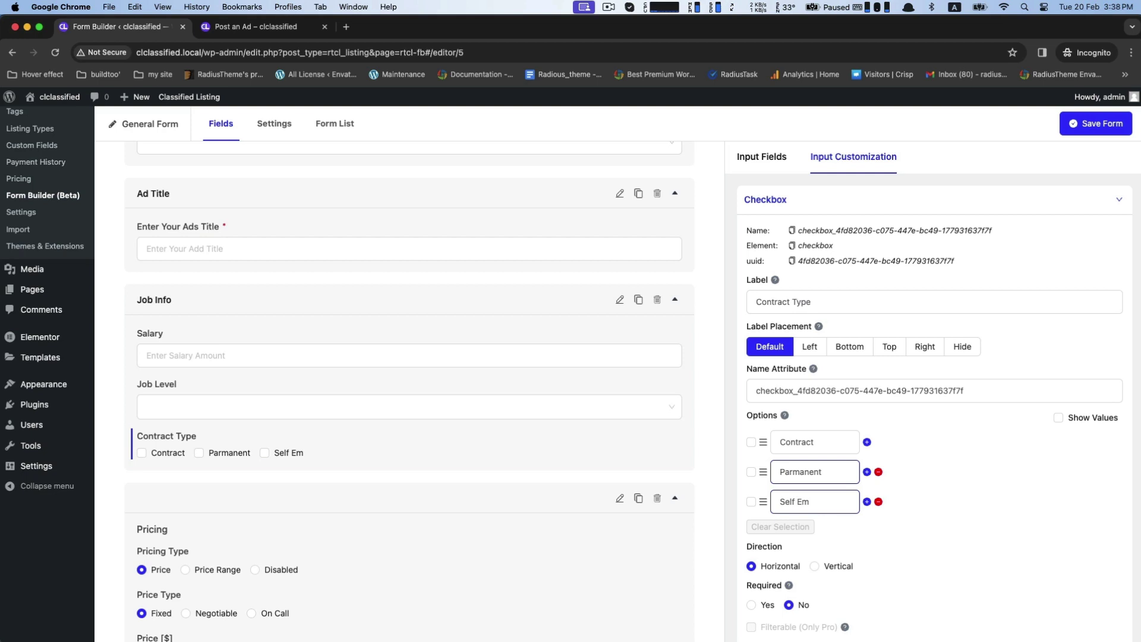
{"action": "left_click", "coordinate": [918, 474]}
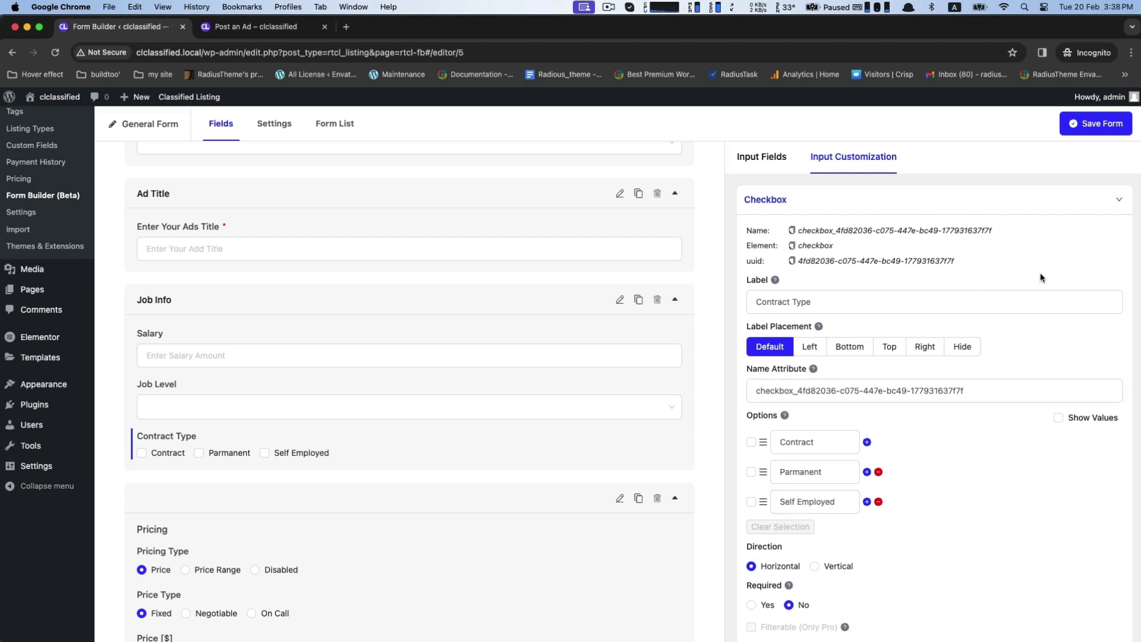
{"action": "left_click", "coordinate": [1095, 124]}
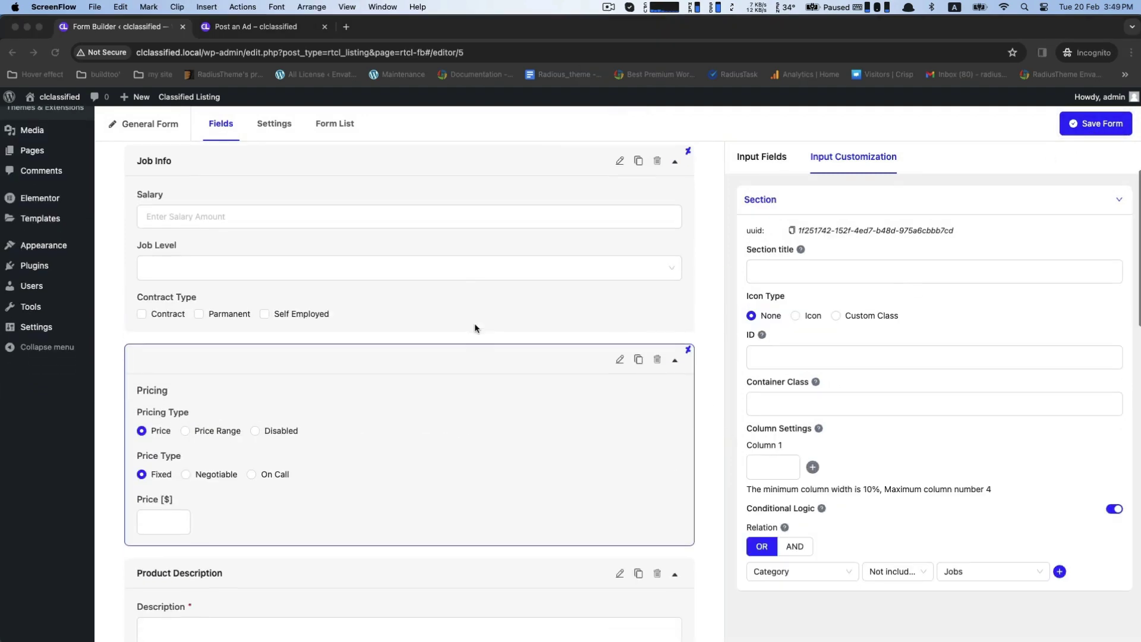
Add a File Upload field for the CV into the Job Info section.
{"action": "left_click", "coordinate": [476, 306]}
{"action": "scroll", "coordinate": [478, 307], "scroll_direction": "down", "scroll_amount": 1}
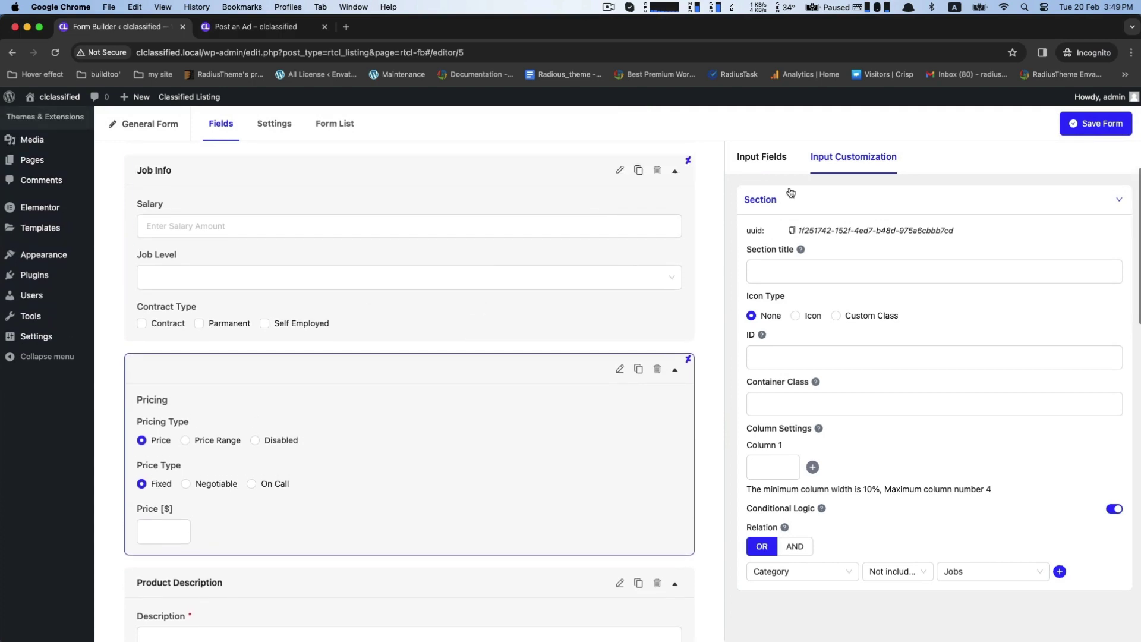
{"action": "left_click", "coordinate": [756, 157]}
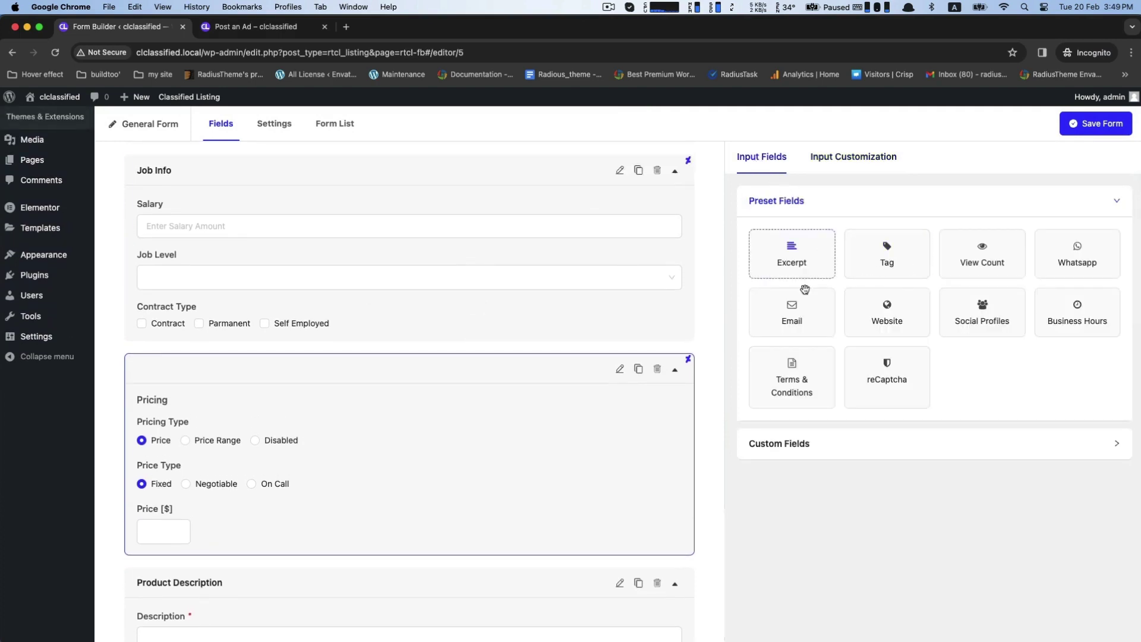
{"action": "left_click", "coordinate": [774, 444]}
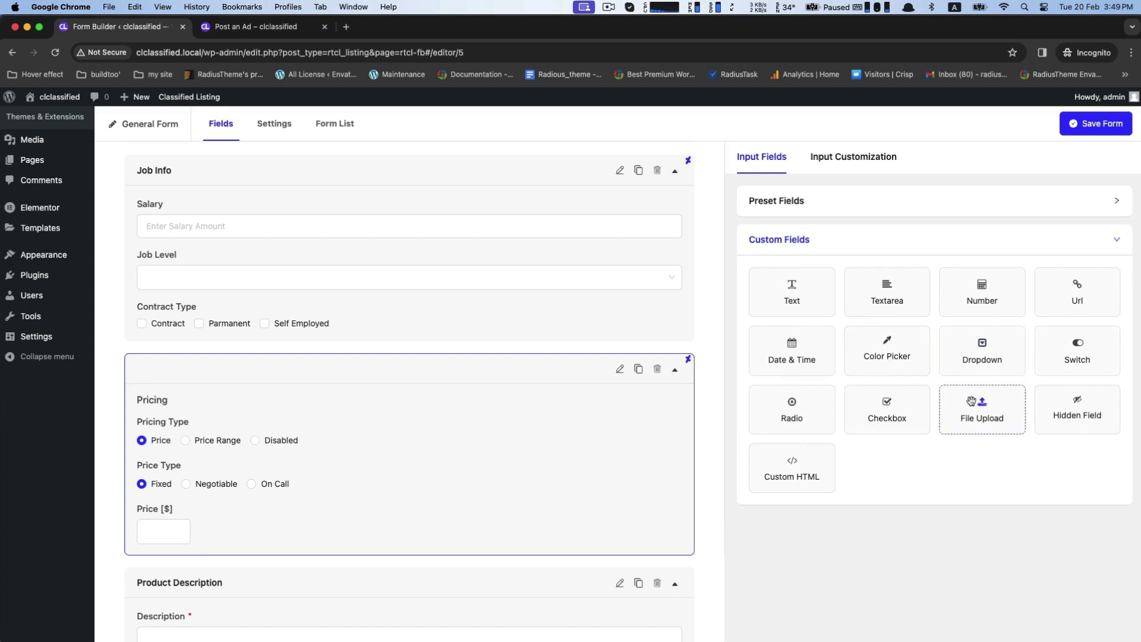
{"action": "left_click_drag", "start_coordinate": [952, 399], "coordinate": [423, 353]}
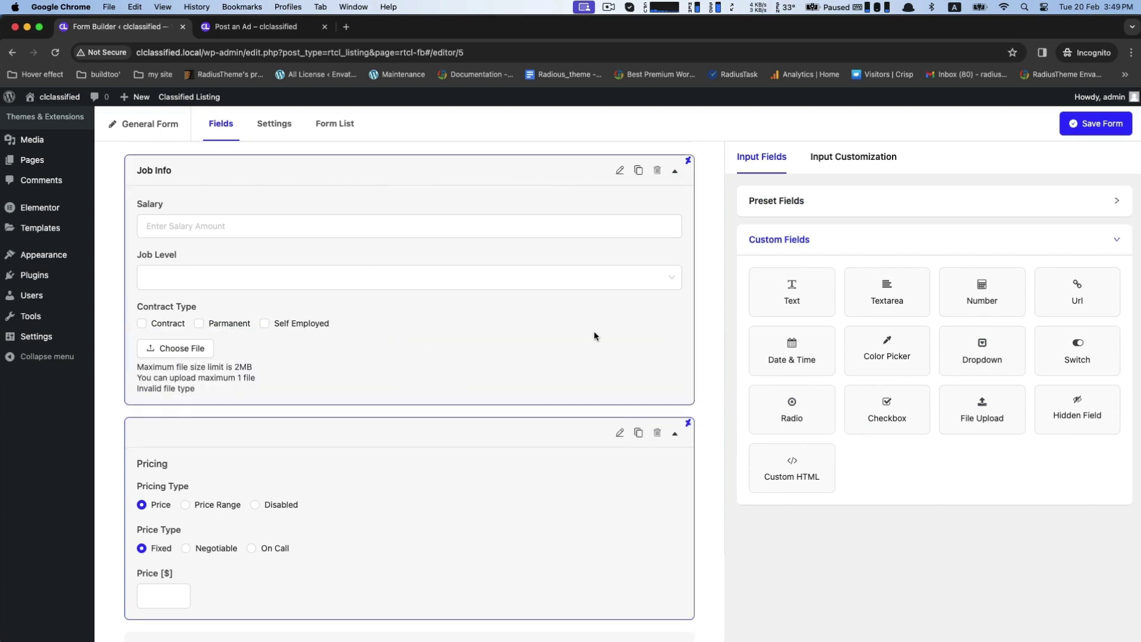
{"action": "left_click", "coordinate": [398, 368]}
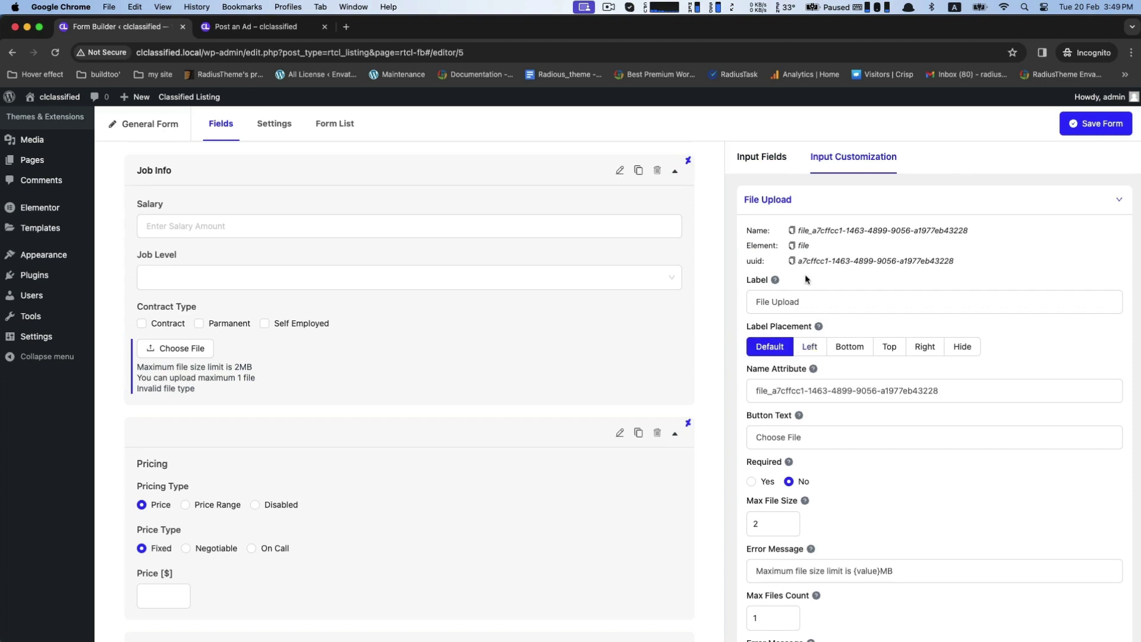
{"action": "left_click", "coordinate": [794, 302]}
{"action": "triple_click", "coordinate": [812, 302]}
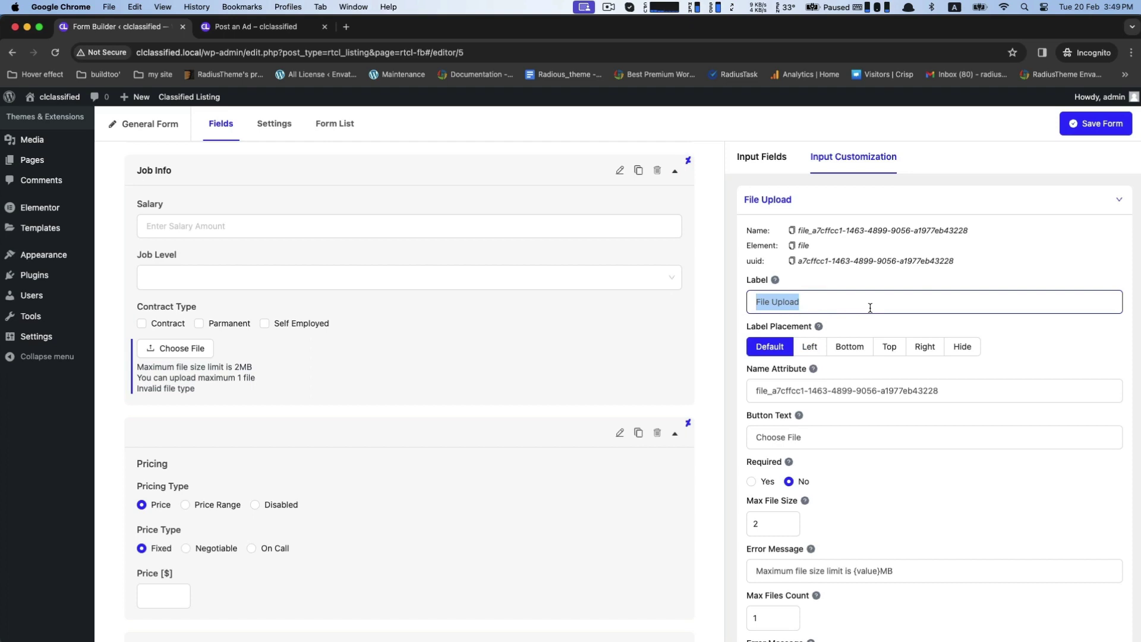
{"action": "left_click", "coordinate": [774, 301]}
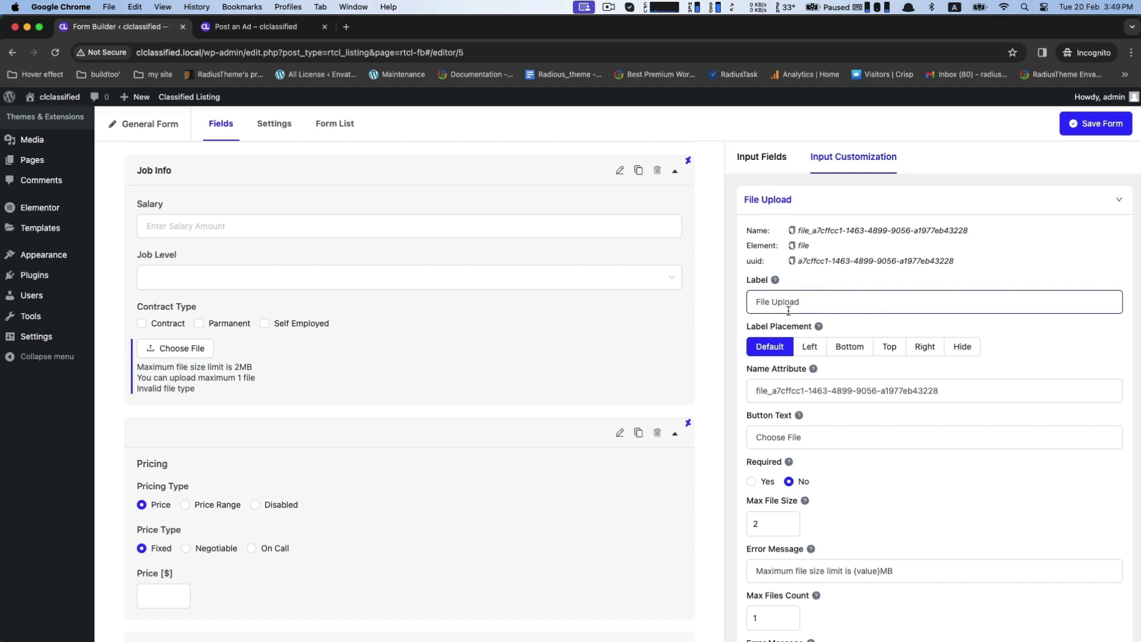
Set the CV upload's required option and tick Docs so it accepts PDF, Docs and Zip.
{"action": "scroll", "coordinate": [791, 431], "scroll_direction": "down", "scroll_amount": 1}
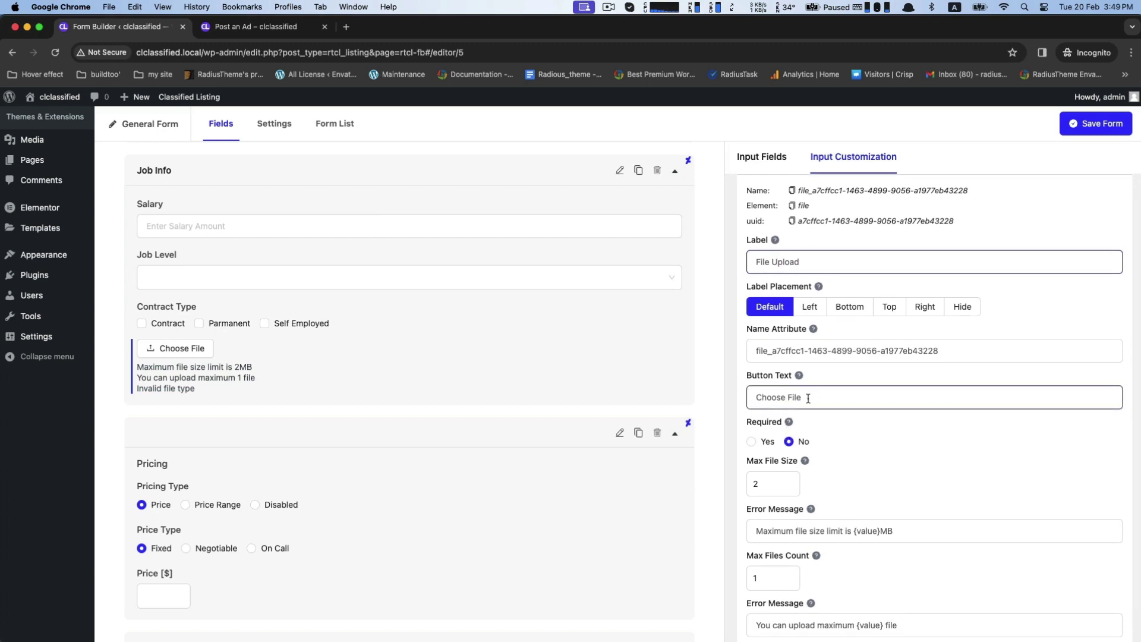
{"action": "scroll", "coordinate": [805, 401], "scroll_direction": "down", "scroll_amount": 1}
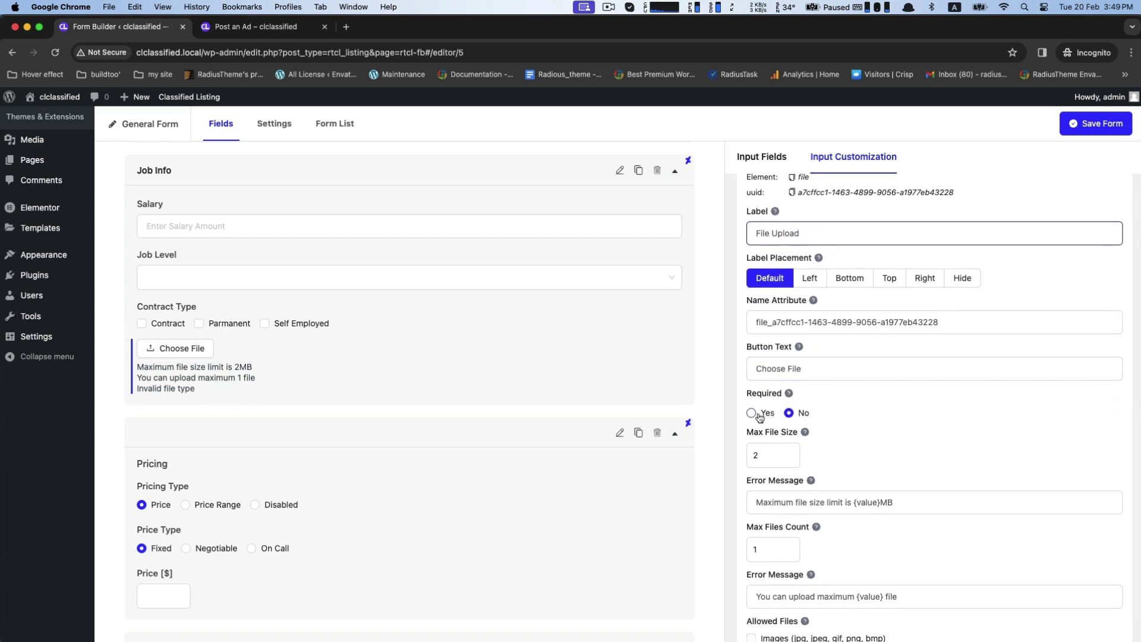
{"action": "left_click", "coordinate": [752, 413]}
{"action": "left_click", "coordinate": [791, 414]}
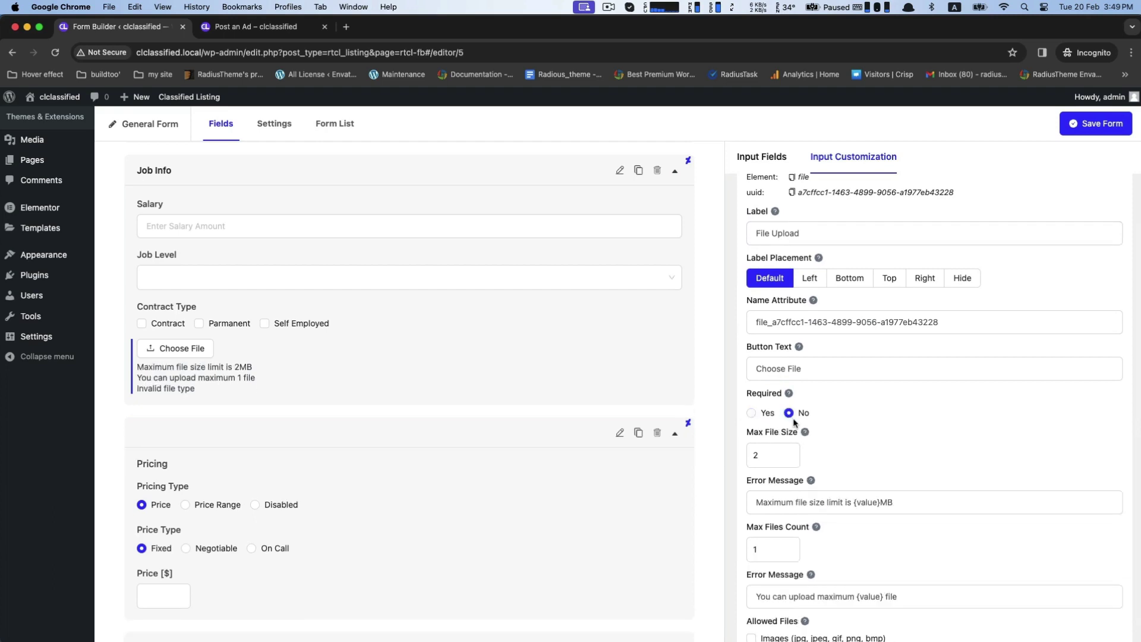
{"action": "scroll", "coordinate": [793, 422], "scroll_direction": "down", "scroll_amount": 3}
{"action": "scroll", "coordinate": [784, 410], "scroll_direction": "down", "scroll_amount": 1}
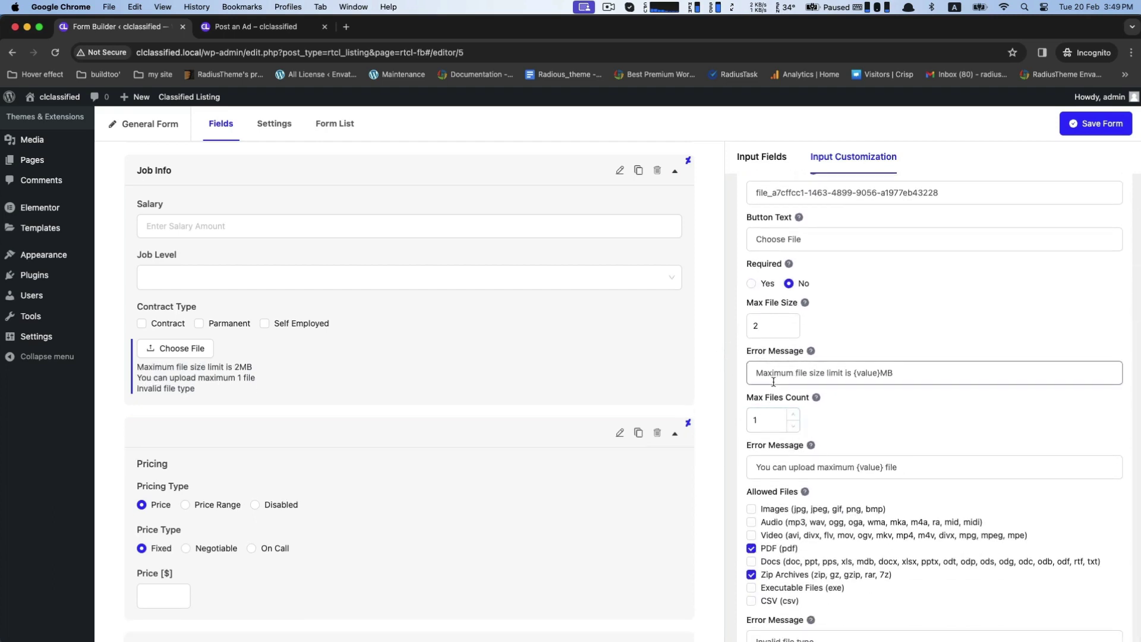
{"action": "scroll", "coordinate": [772, 451], "scroll_direction": "down", "scroll_amount": 1}
{"action": "scroll", "coordinate": [770, 535], "scroll_direction": "down", "scroll_amount": 3}
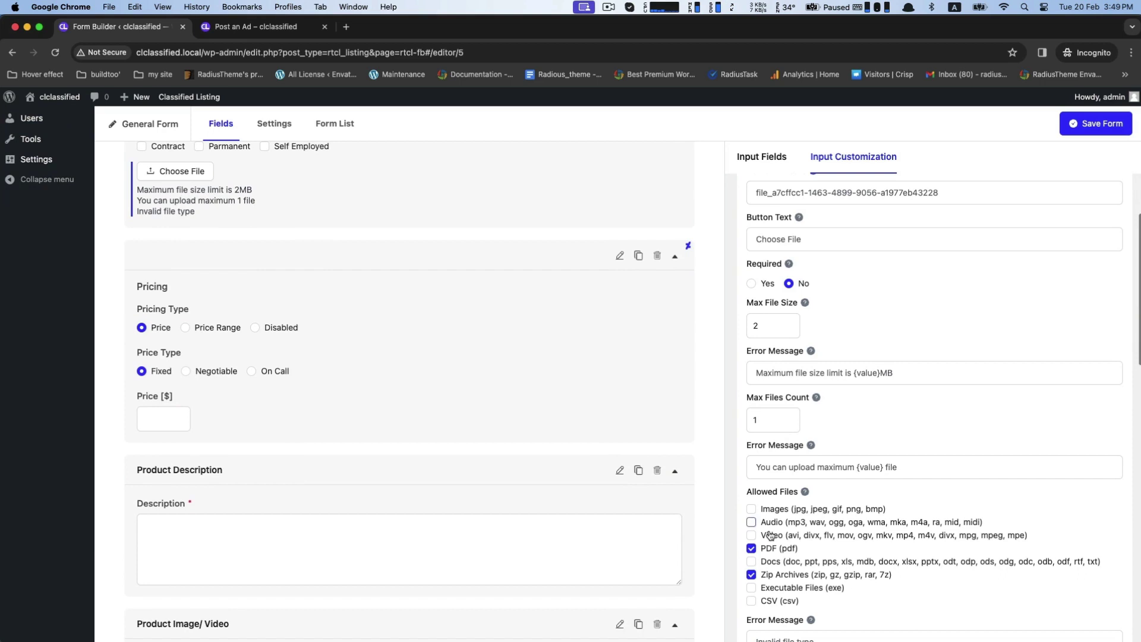
{"action": "left_click", "coordinate": [751, 560]}
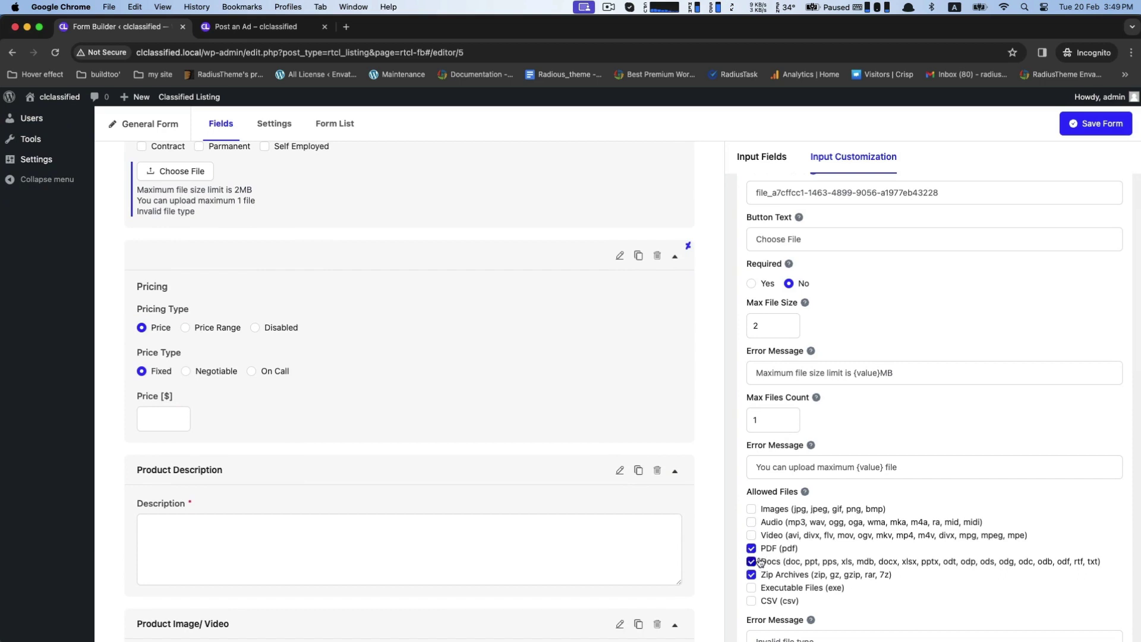
Open the Job Info section's settings.
{"action": "scroll", "coordinate": [824, 536], "scroll_direction": "down", "scroll_amount": 1}
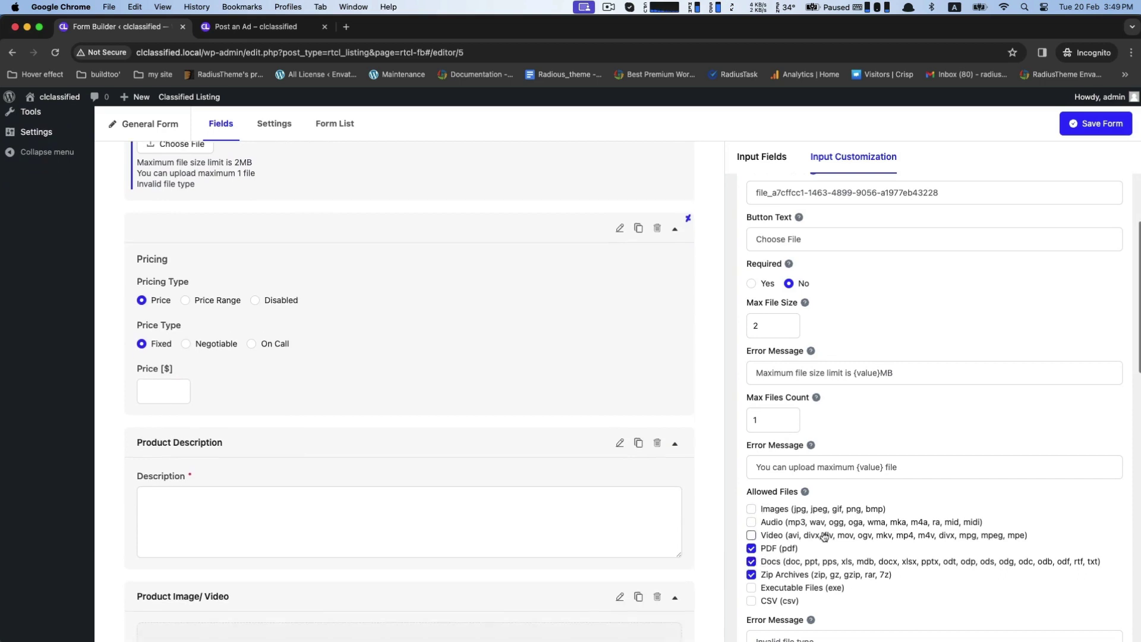
{"action": "scroll", "coordinate": [824, 535], "scroll_direction": "down", "scroll_amount": 1}
{"action": "scroll", "coordinate": [785, 505], "scroll_direction": "up", "scroll_amount": 3}
{"action": "scroll", "coordinate": [731, 461], "scroll_direction": "up", "scroll_amount": 2}
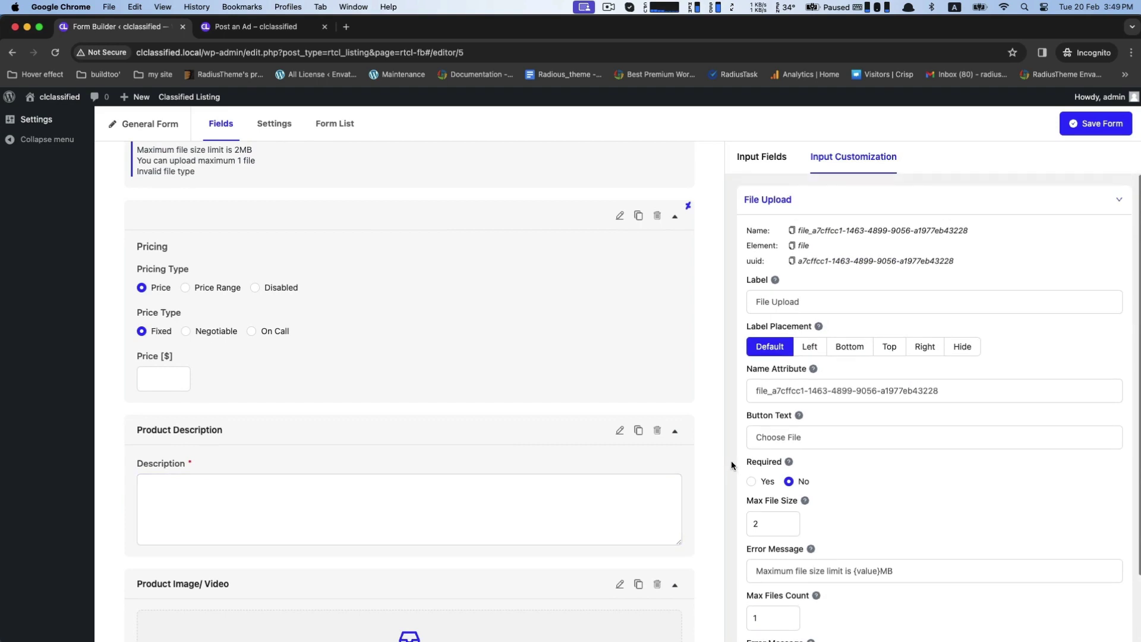
{"action": "scroll", "coordinate": [743, 461], "scroll_direction": "up", "scroll_amount": 4}
{"action": "scroll", "coordinate": [529, 433], "scroll_direction": "up", "scroll_amount": 3}
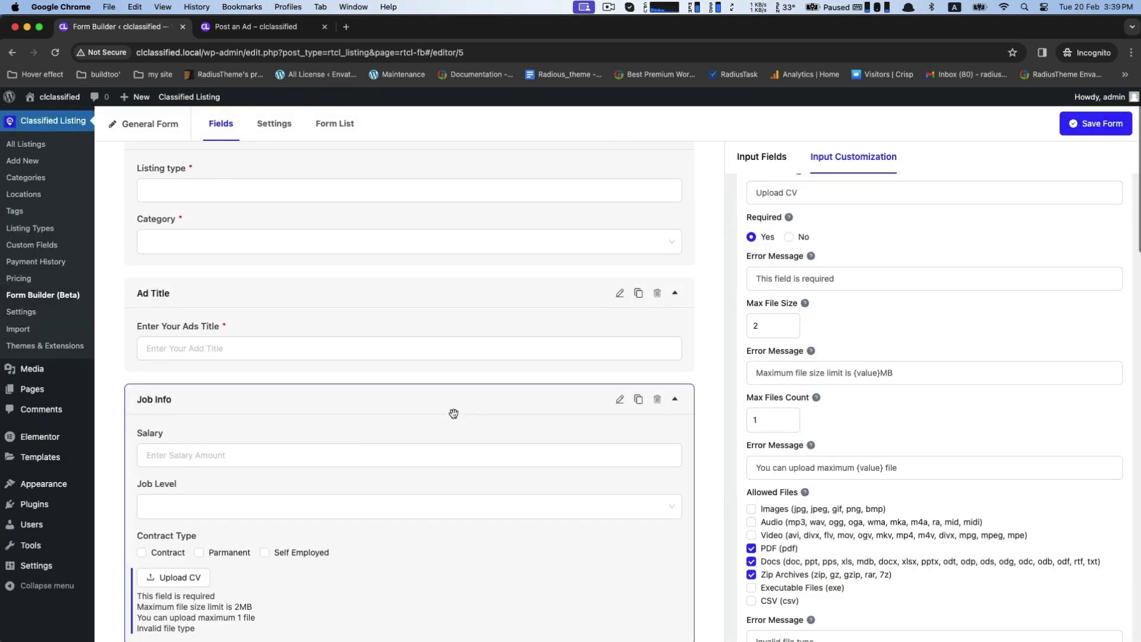
{"action": "scroll", "coordinate": [453, 410], "scroll_direction": "down", "scroll_amount": 2}
{"action": "left_click", "coordinate": [526, 305]}
{"action": "scroll", "coordinate": [651, 308], "scroll_direction": "up", "scroll_amount": 1}
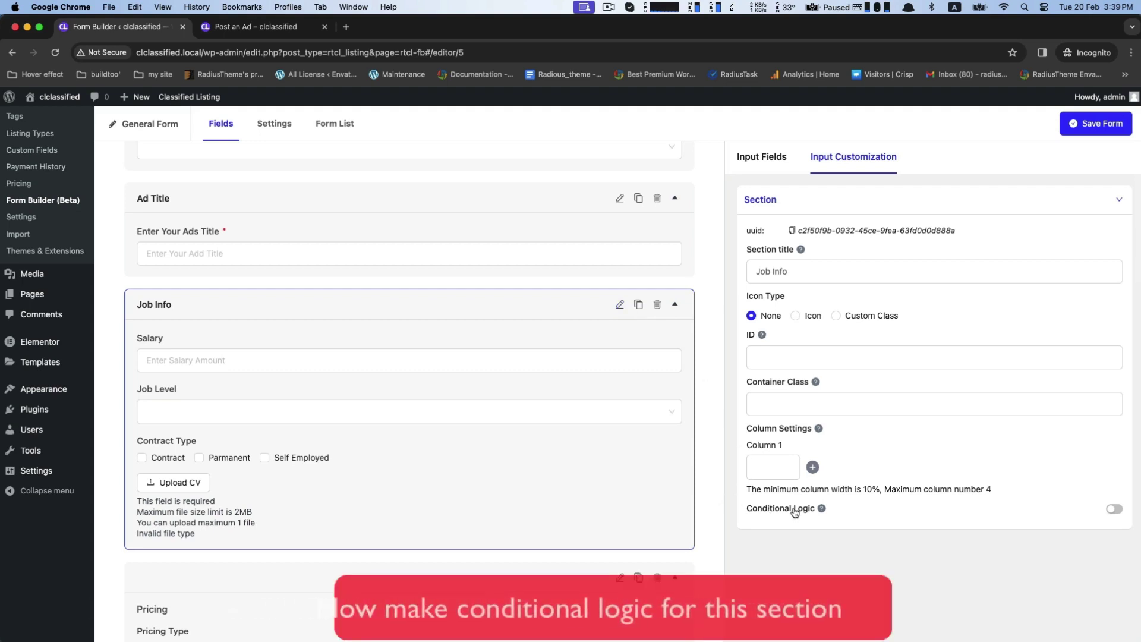
Enable conditional logic on Job Info: show it when Category includes Jobs.
{"action": "left_click", "coordinate": [1115, 509]}
{"action": "scroll", "coordinate": [934, 512], "scroll_direction": "down", "scroll_amount": 3}
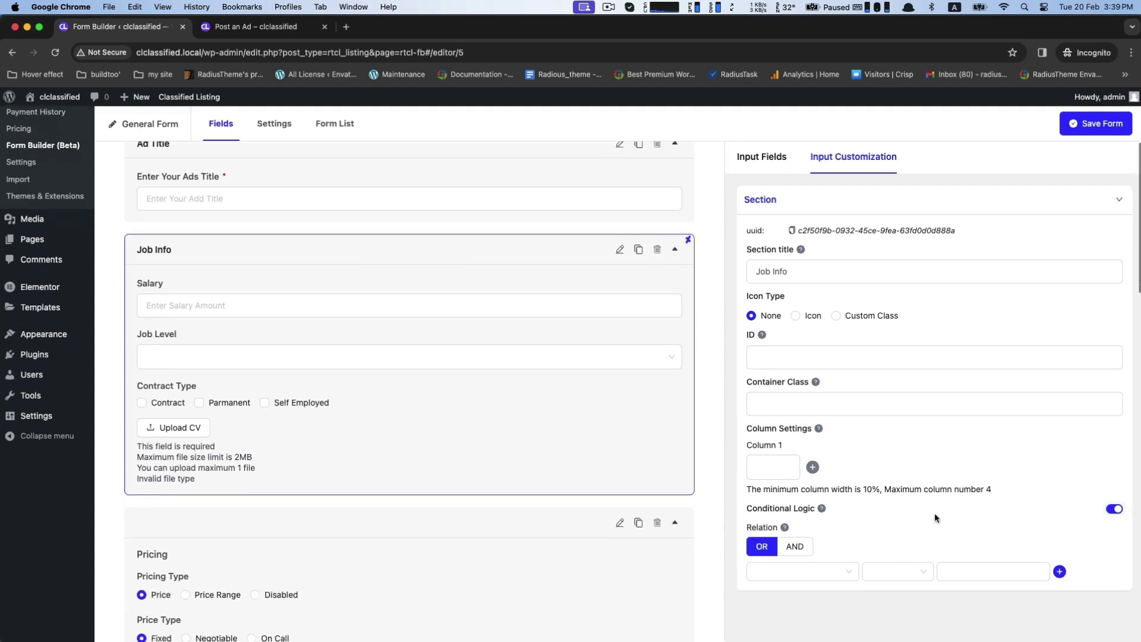
{"action": "left_click", "coordinate": [828, 572]}
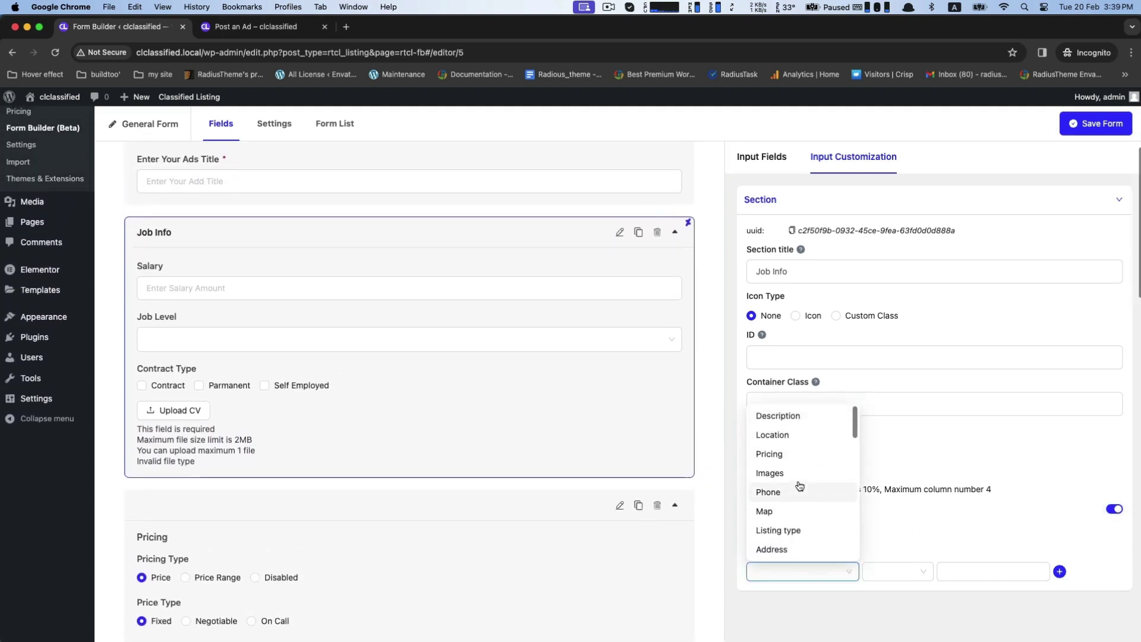
{"action": "scroll", "coordinate": [799, 486], "scroll_direction": "up", "scroll_amount": 3}
{"action": "scroll", "coordinate": [799, 486], "scroll_direction": "down", "scroll_amount": 2}
{"action": "scroll", "coordinate": [799, 486], "scroll_direction": "down", "scroll_amount": 1}
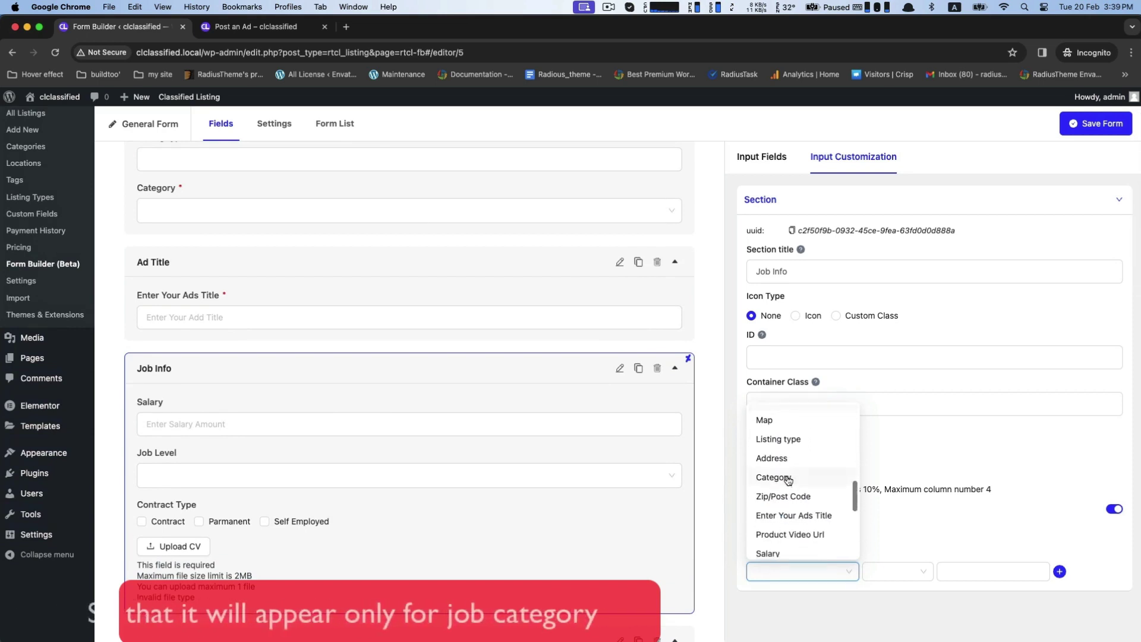
{"action": "left_click", "coordinate": [799, 480]}
{"action": "scroll", "coordinate": [942, 514], "scroll_direction": "down", "scroll_amount": 3}
{"action": "left_click", "coordinate": [887, 572]}
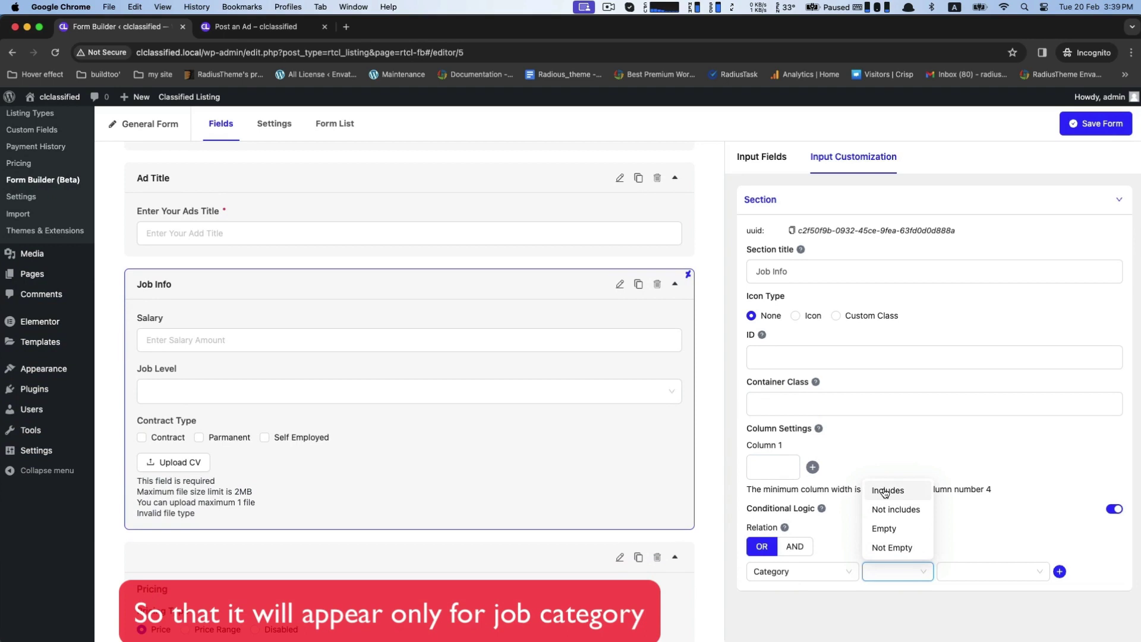
{"action": "left_click", "coordinate": [883, 489]}
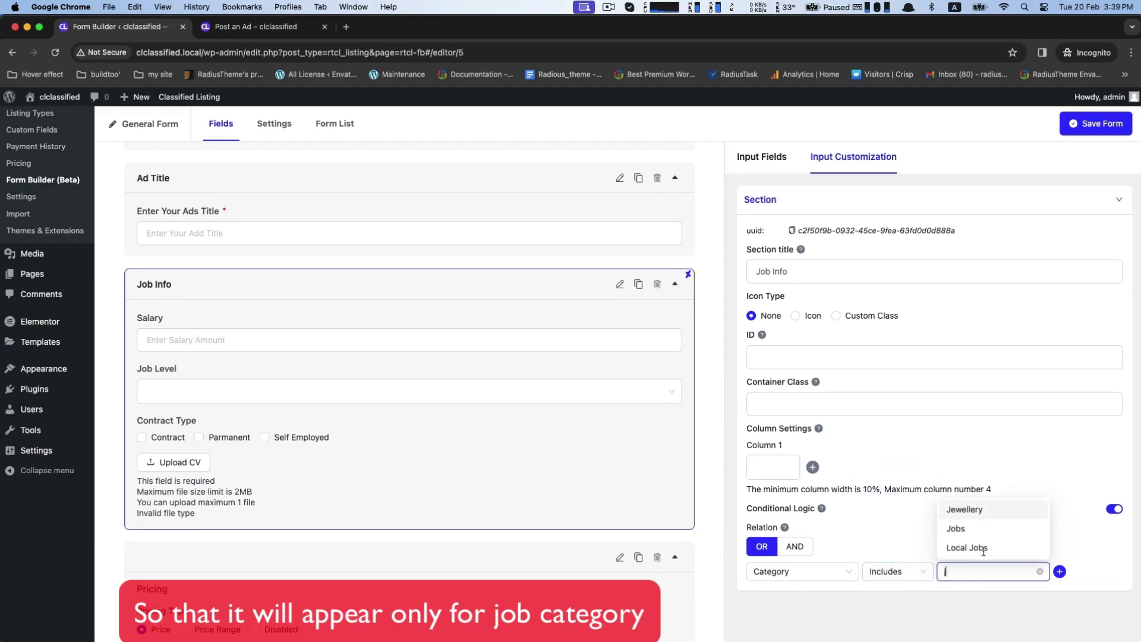
{"action": "left_click", "coordinate": [962, 530]}
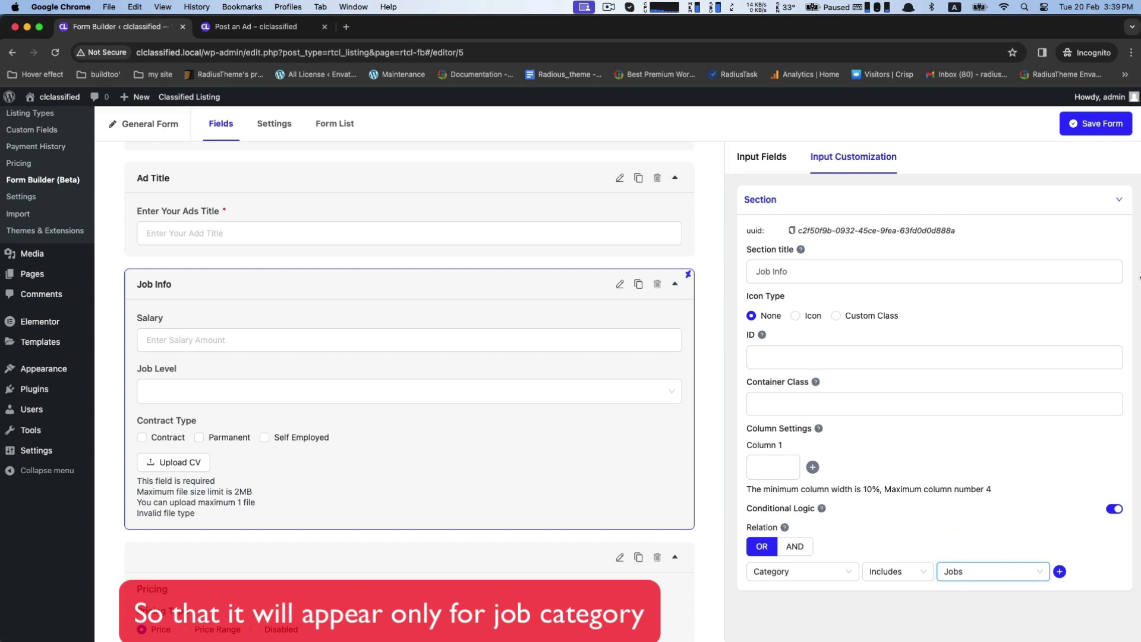
Save the form with the new Job Info condition.
{"action": "left_click", "coordinate": [1090, 126]}
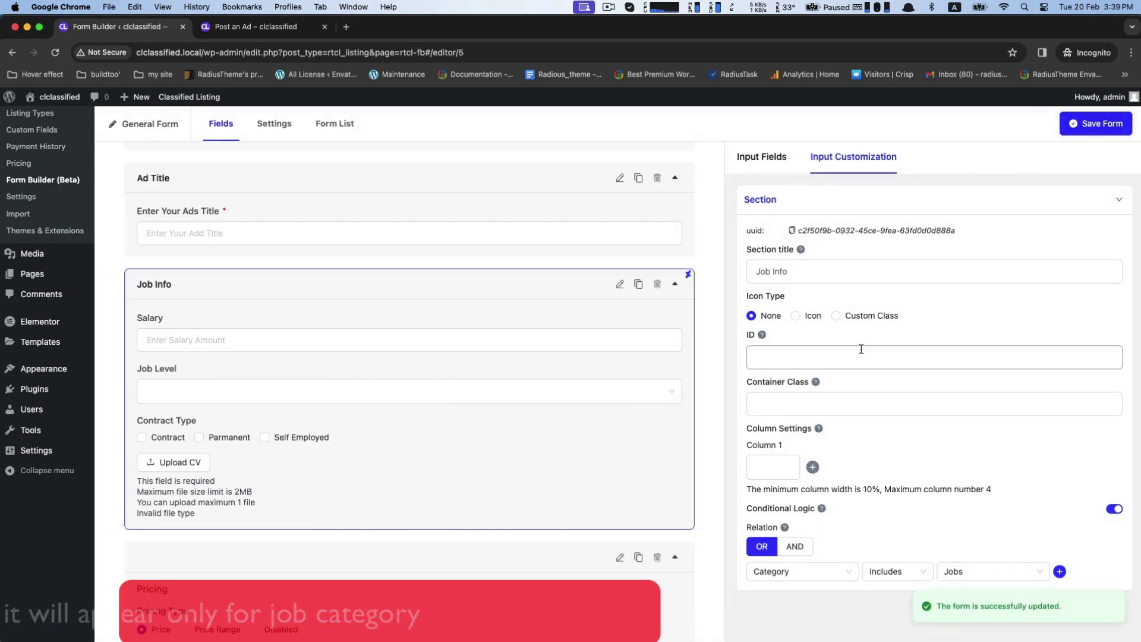
{"action": "scroll", "coordinate": [860, 349], "scroll_direction": "up", "scroll_amount": 3}
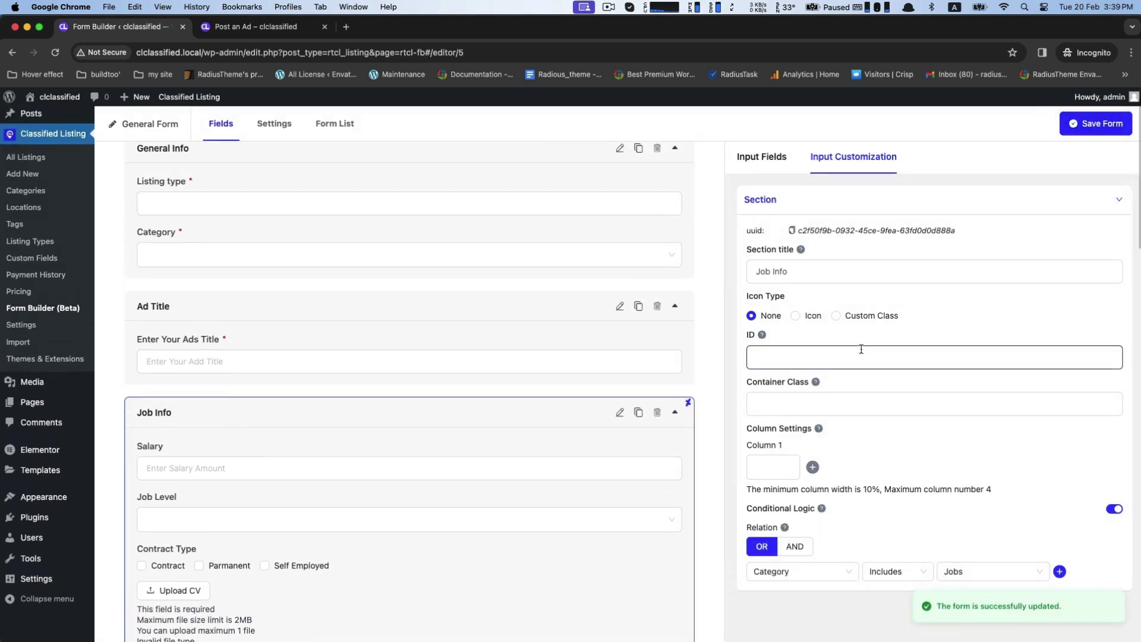
{"action": "scroll", "coordinate": [597, 416], "scroll_direction": "down", "scroll_amount": 3}
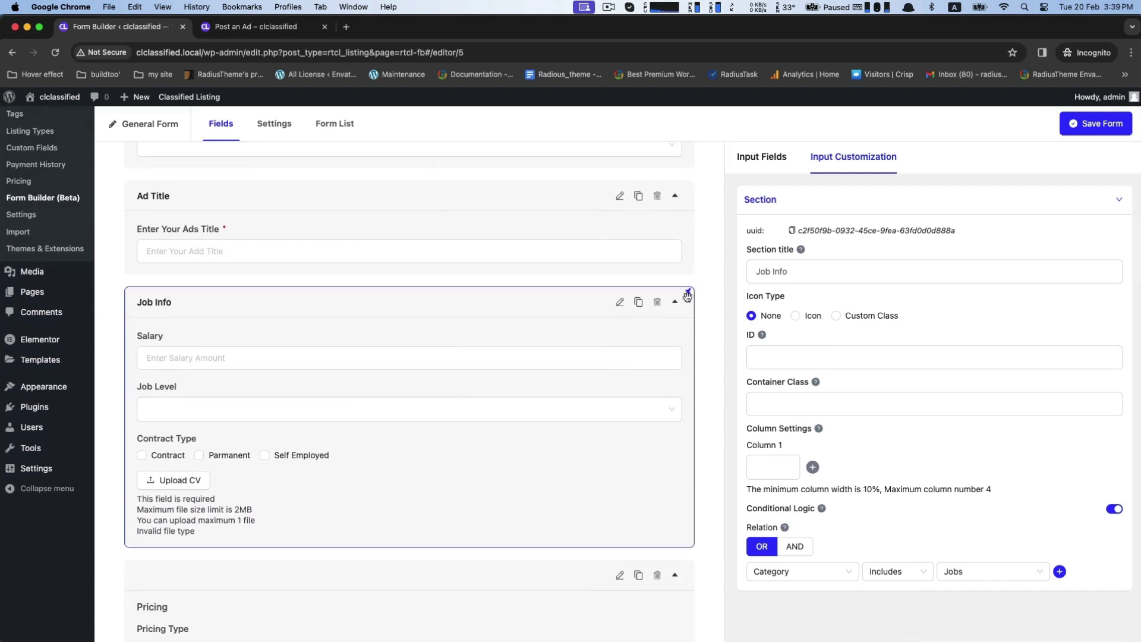
{"action": "scroll", "coordinate": [653, 326], "scroll_direction": "up", "scroll_amount": 3}
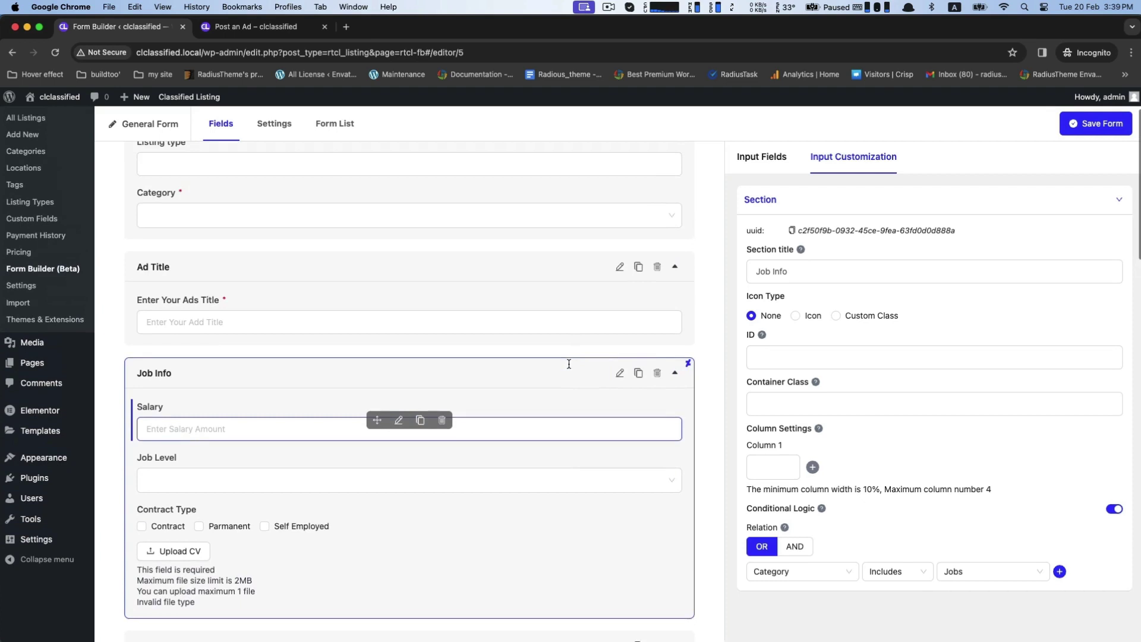
{"action": "scroll", "coordinate": [637, 324], "scroll_direction": "up", "scroll_amount": 2}
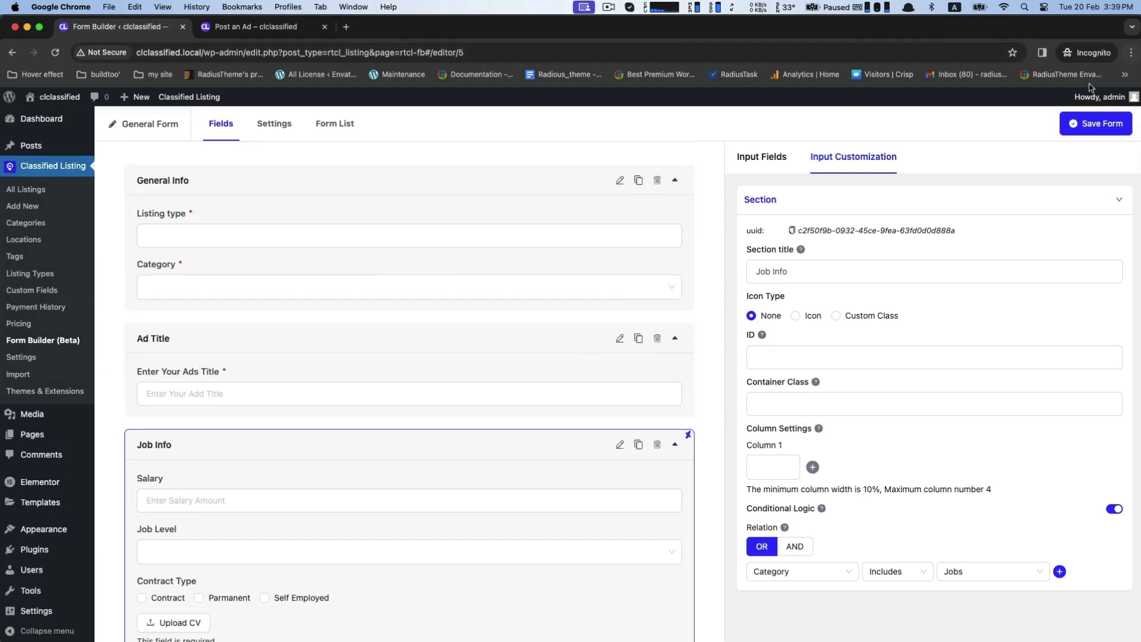
{"action": "key", "text": "super+s"}
Reload the Post an Ad page on the front end.
{"action": "left_click", "coordinate": [237, 27]}
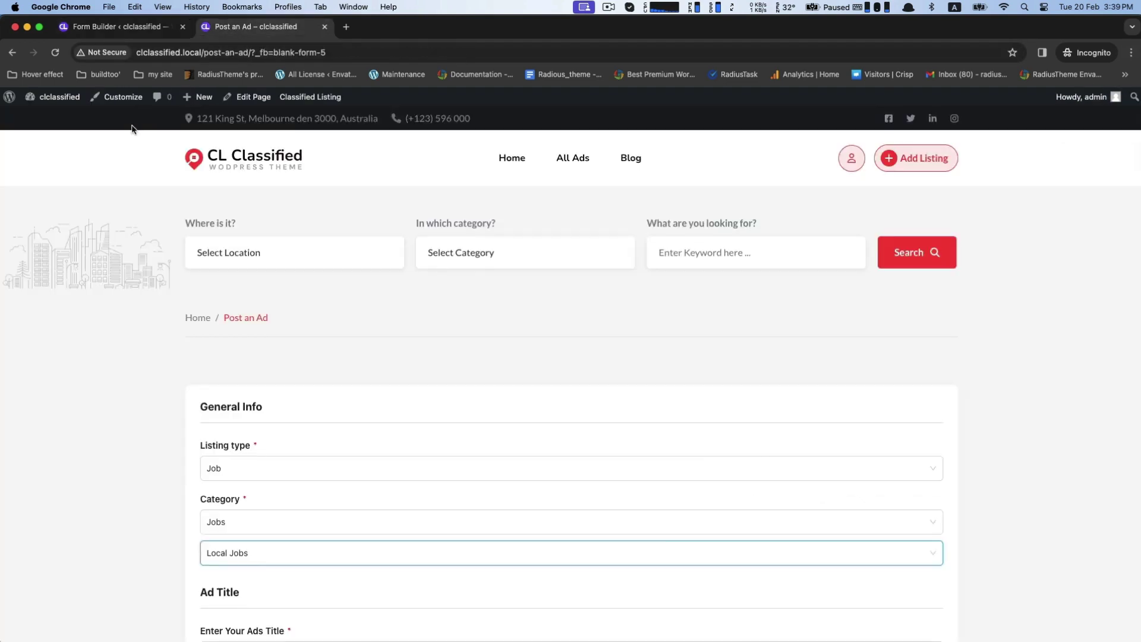
{"action": "left_click", "coordinate": [50, 53]}
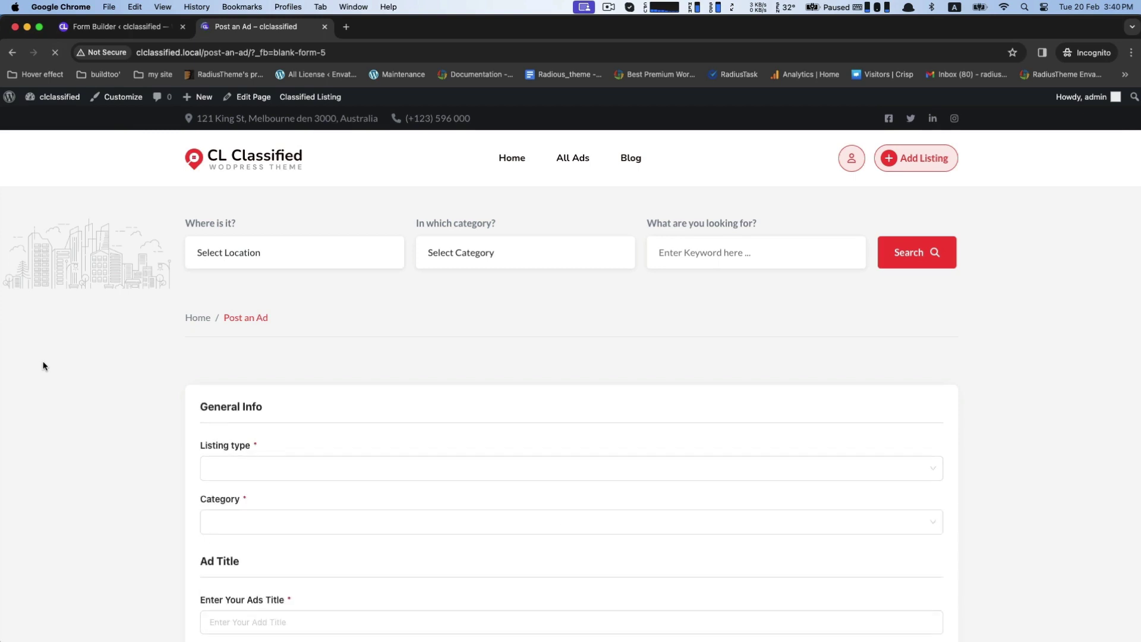
{"action": "scroll", "coordinate": [43, 365], "scroll_direction": "down", "scroll_amount": 5}
{"action": "scroll", "coordinate": [44, 366], "scroll_direction": "down", "scroll_amount": 4}
{"action": "scroll", "coordinate": [42, 365], "scroll_direction": "up", "scroll_amount": 4}
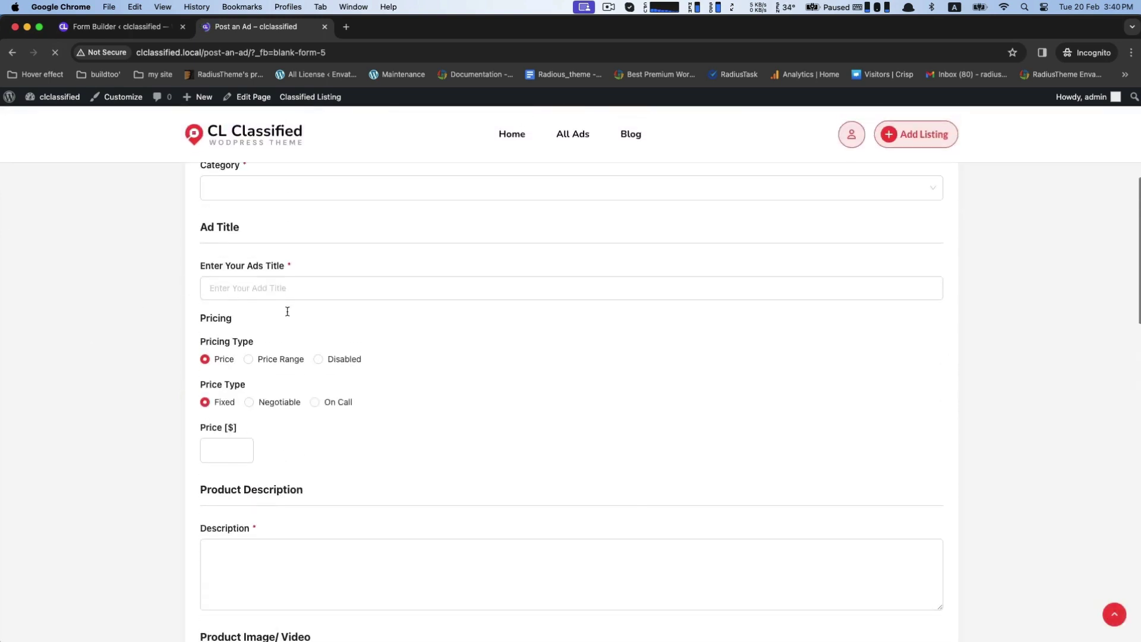
{"action": "scroll", "coordinate": [130, 340], "scroll_direction": "up", "scroll_amount": 4}
Set the listing type to Job and the category to Jobs › Local Jobs.
{"action": "left_click", "coordinate": [229, 321]}
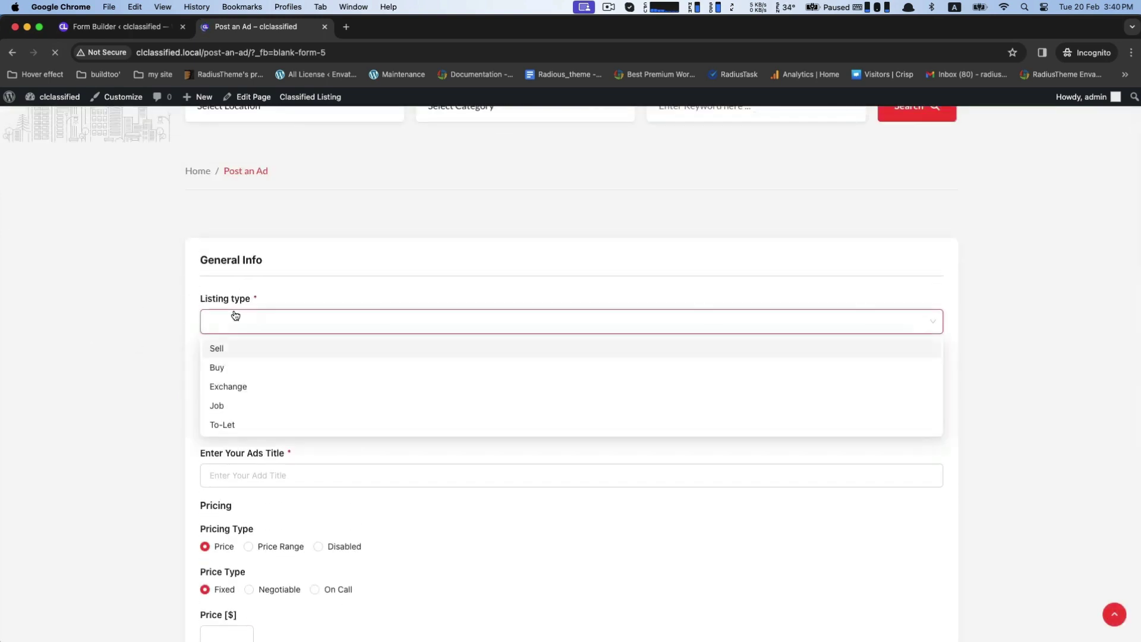
{"action": "left_click", "coordinate": [222, 406]}
{"action": "scroll", "coordinate": [140, 383], "scroll_direction": "down", "scroll_amount": 3}
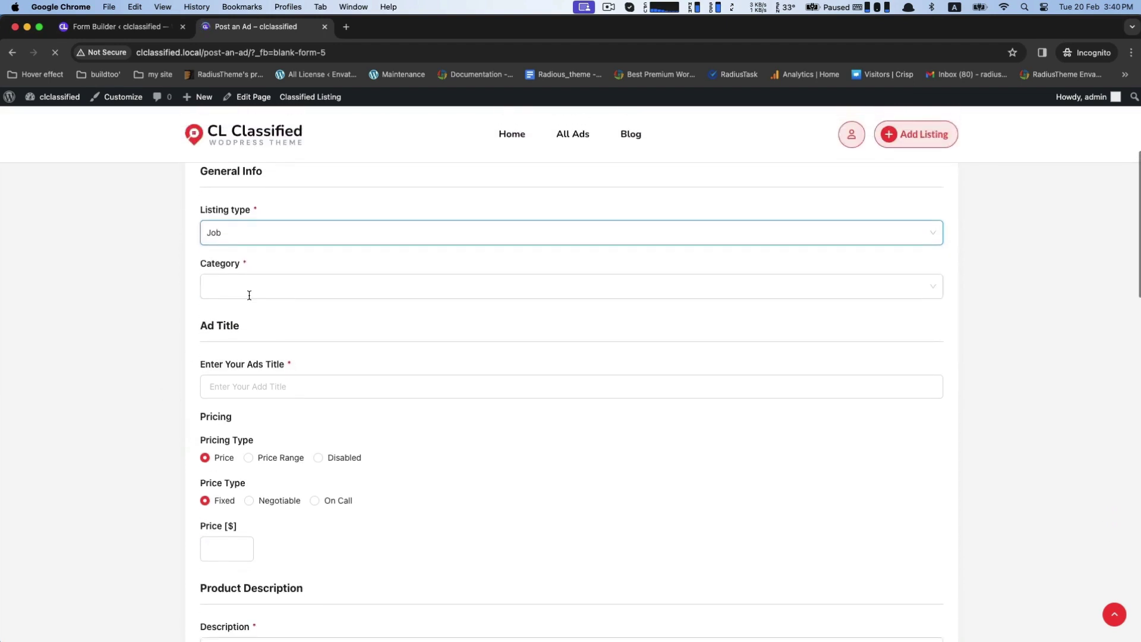
{"action": "left_click", "coordinate": [252, 287]}
{"action": "scroll", "coordinate": [250, 384], "scroll_direction": "down", "scroll_amount": 3}
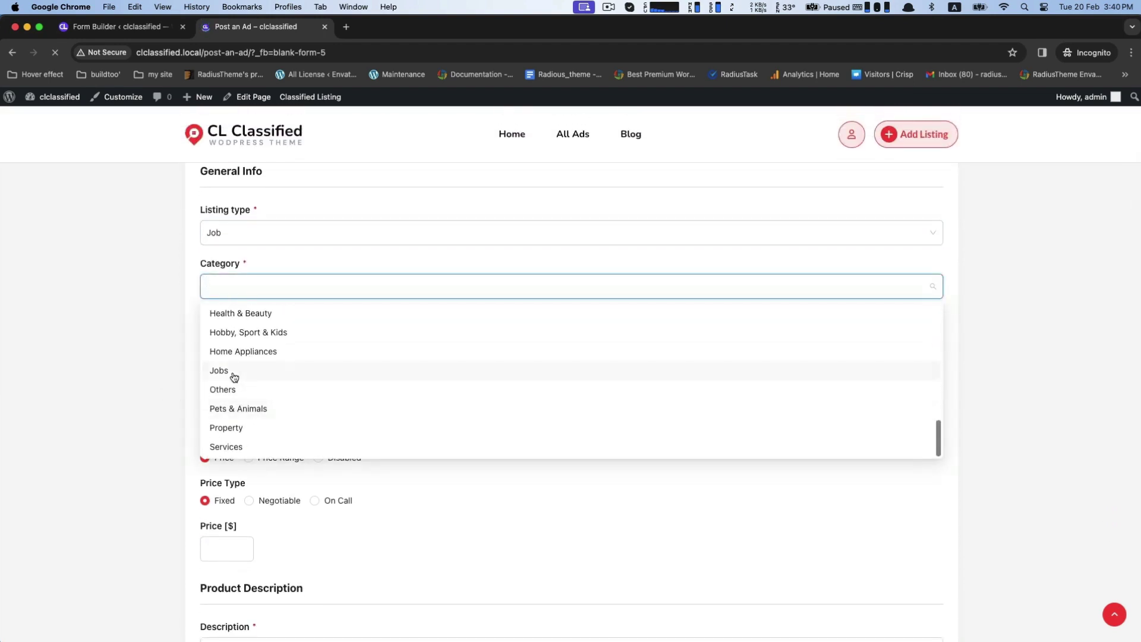
{"action": "left_click", "coordinate": [234, 376]}
{"action": "left_click", "coordinate": [247, 321]}
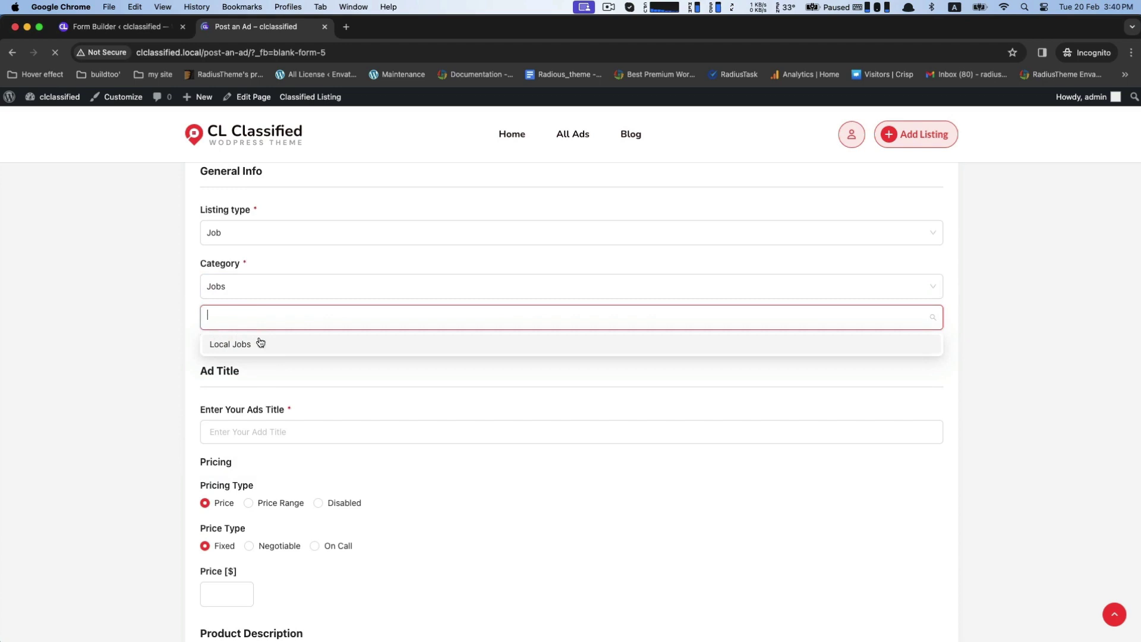
{"action": "left_click", "coordinate": [237, 347]}
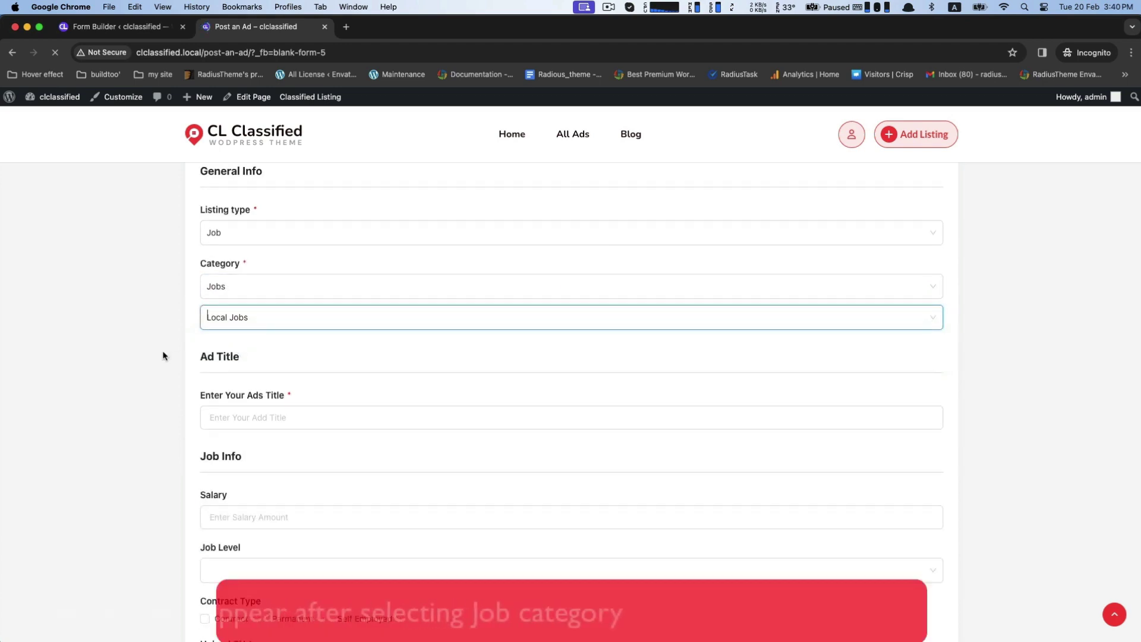
{"action": "scroll", "coordinate": [163, 356], "scroll_direction": "down", "scroll_amount": 3}
{"action": "scroll", "coordinate": [162, 355], "scroll_direction": "down", "scroll_amount": 1}
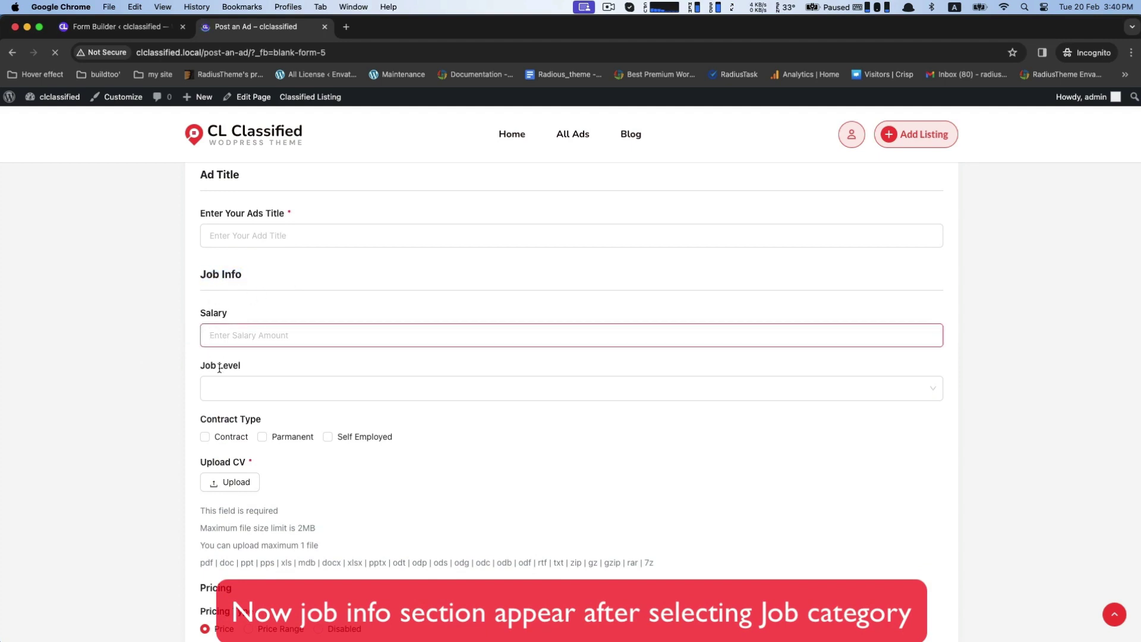
Set Job Level to Fresher, then check the Contract Type and Pricing headings.
{"action": "left_click", "coordinate": [218, 387]}
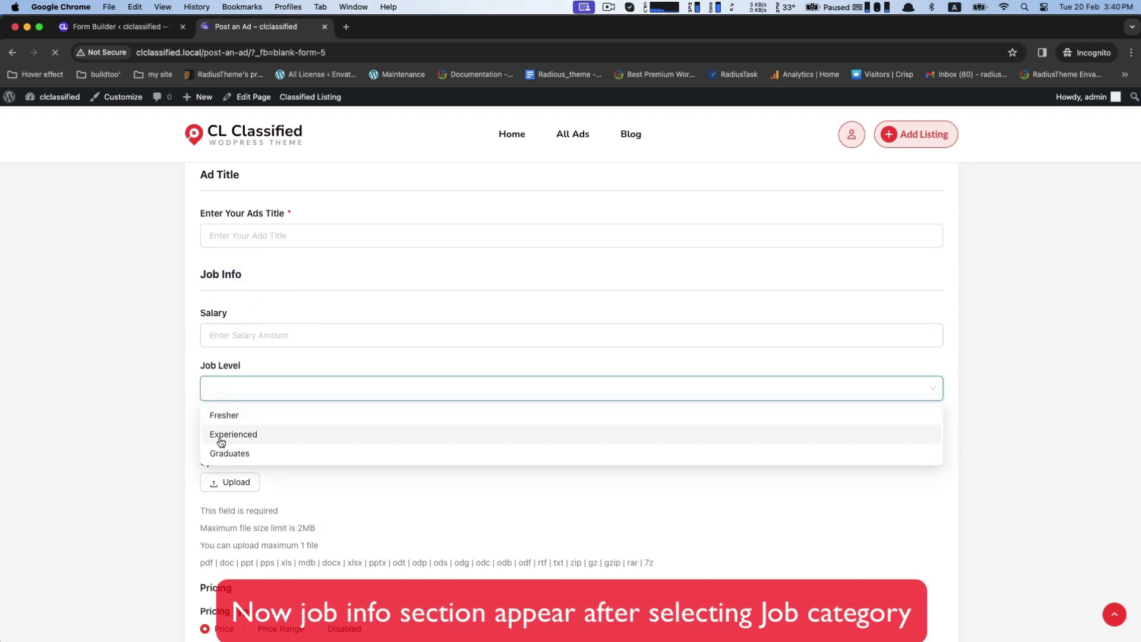
{"action": "left_click", "coordinate": [220, 414]}
{"action": "scroll", "coordinate": [226, 398], "scroll_direction": "down", "scroll_amount": 1}
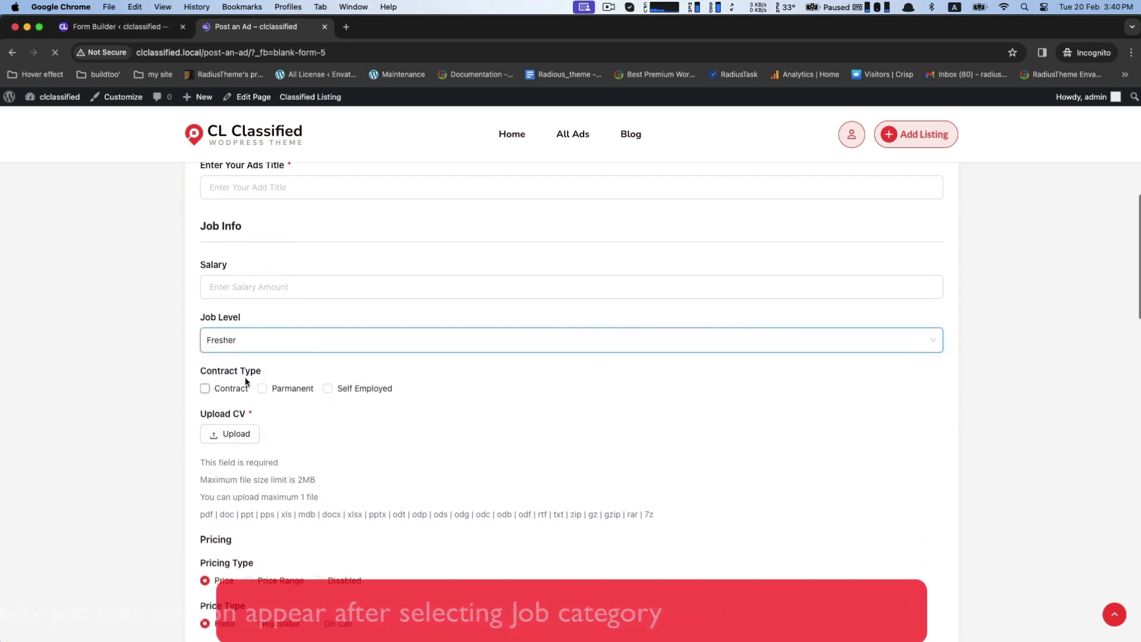
{"action": "triple_click", "coordinate": [218, 371]}
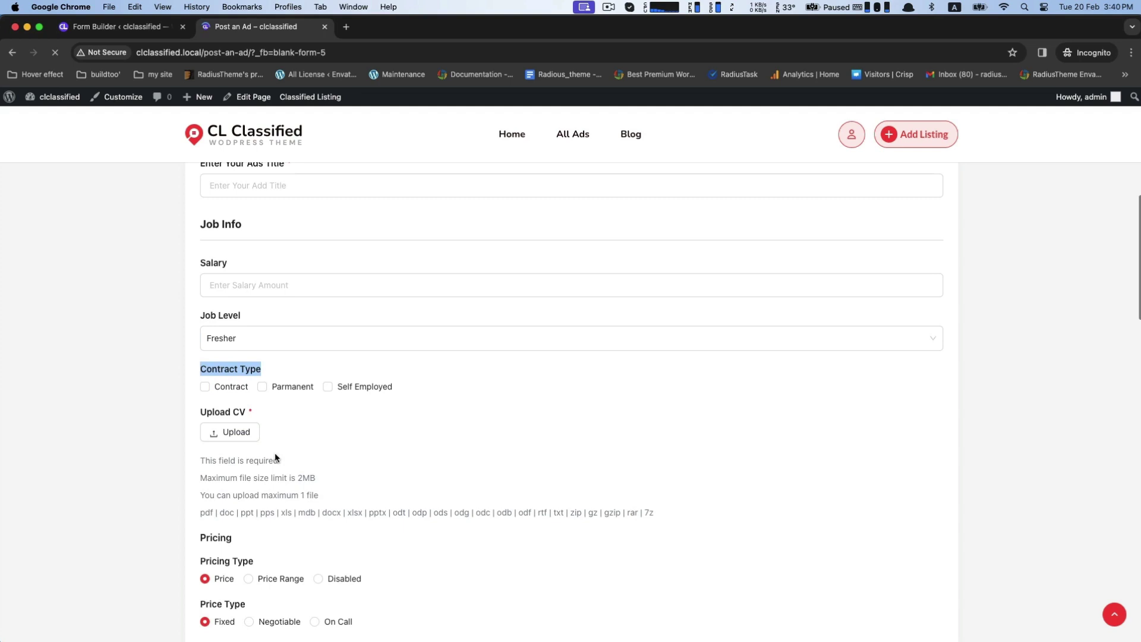
{"action": "scroll", "coordinate": [277, 457], "scroll_direction": "down", "scroll_amount": 1}
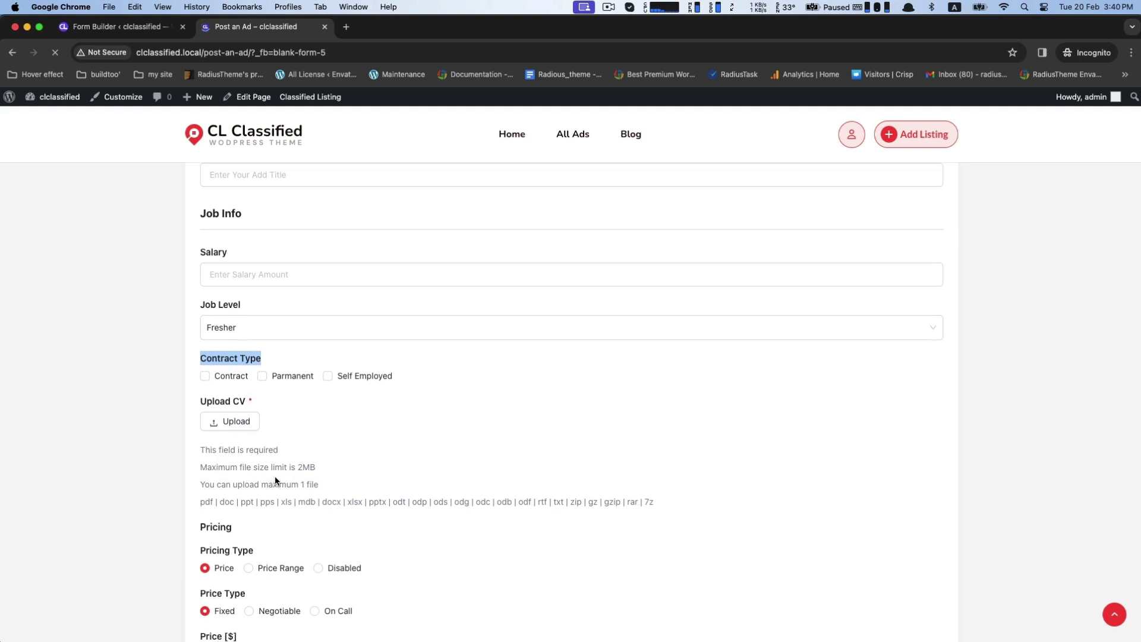
{"action": "scroll", "coordinate": [272, 478], "scroll_direction": "down", "scroll_amount": 5}
{"action": "scroll", "coordinate": [269, 480], "scroll_direction": "down", "scroll_amount": 1}
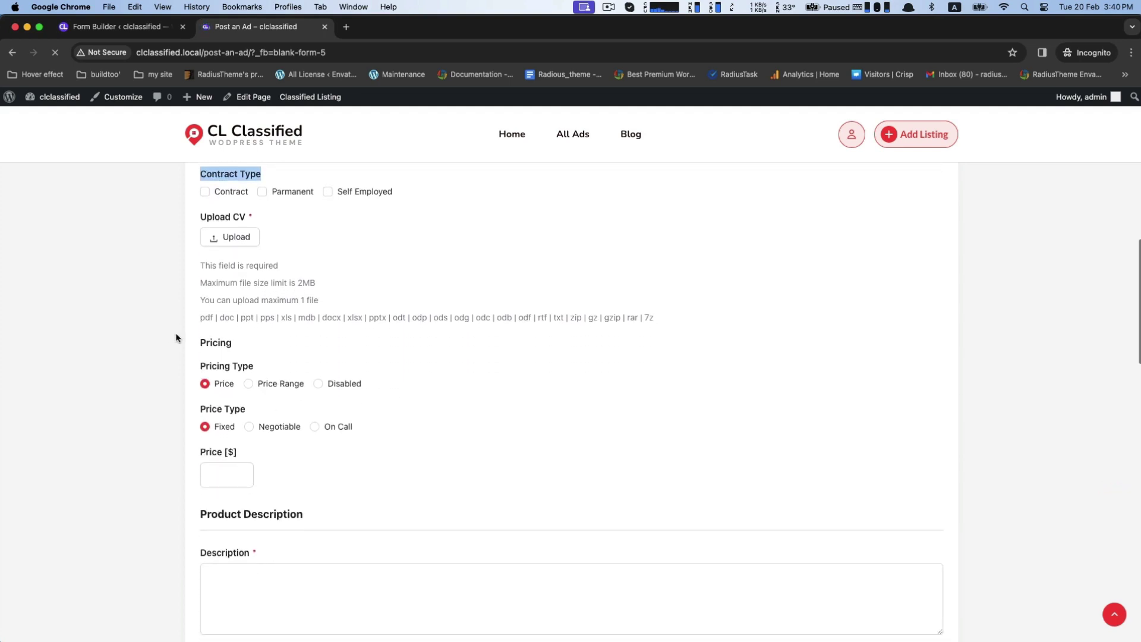
{"action": "double_click", "coordinate": [215, 343]}
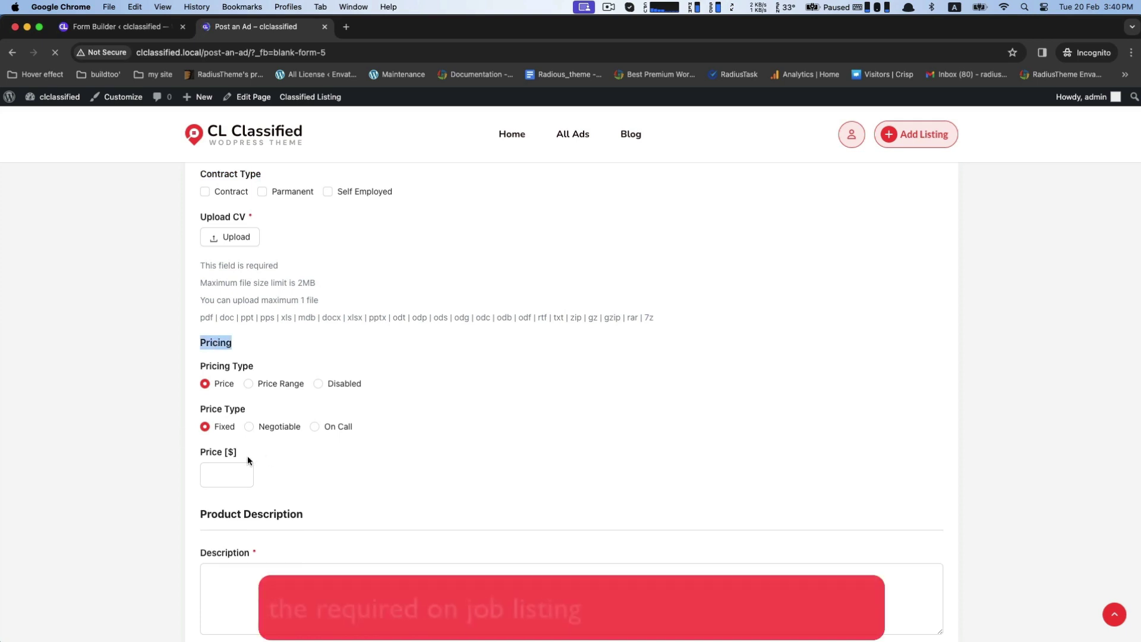
{"action": "left_click", "coordinate": [212, 344]}
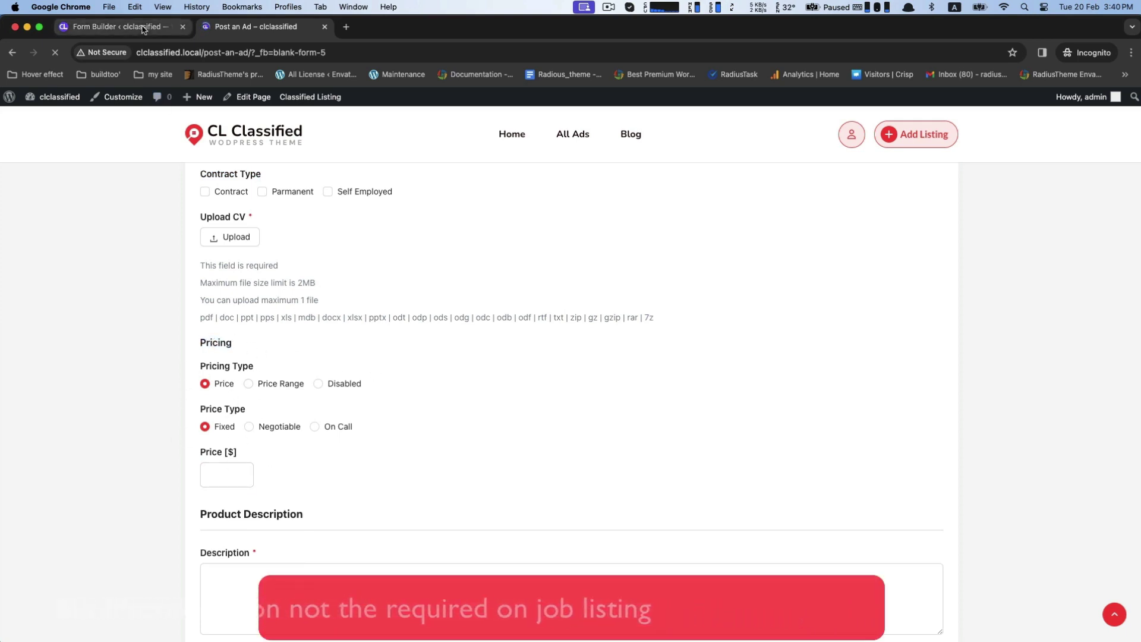
Select the Pricing section in the Form Builder.
{"action": "left_click", "coordinate": [143, 28]}
{"action": "scroll", "coordinate": [489, 414], "scroll_direction": "down", "scroll_amount": 2}
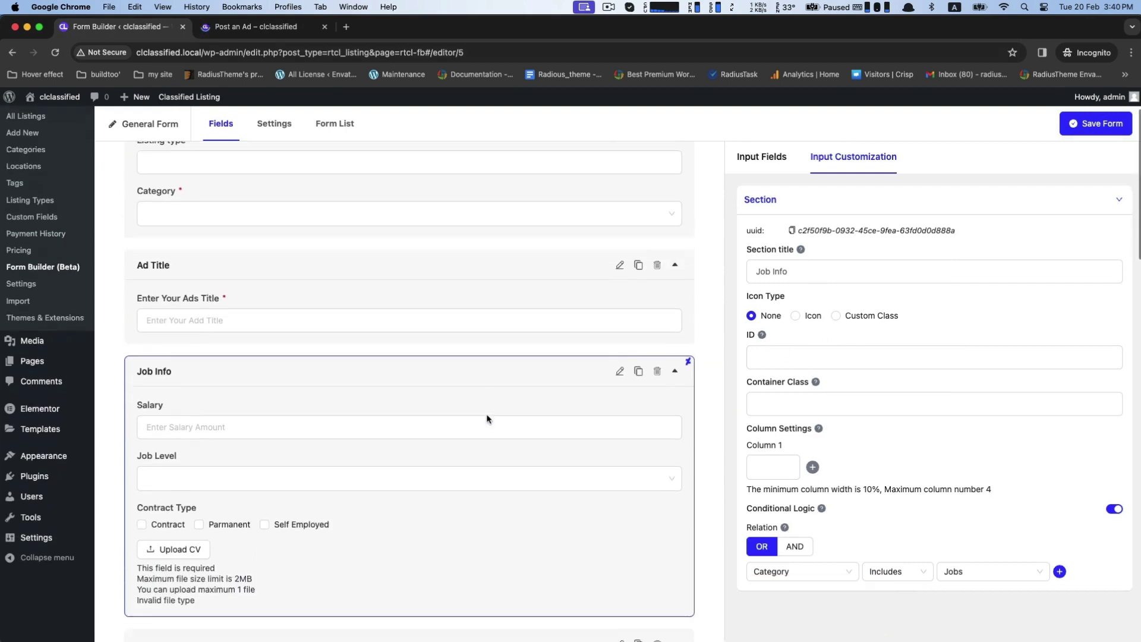
{"action": "scroll", "coordinate": [487, 418], "scroll_direction": "down", "scroll_amount": 3}
{"action": "scroll", "coordinate": [487, 418], "scroll_direction": "down", "scroll_amount": 3}
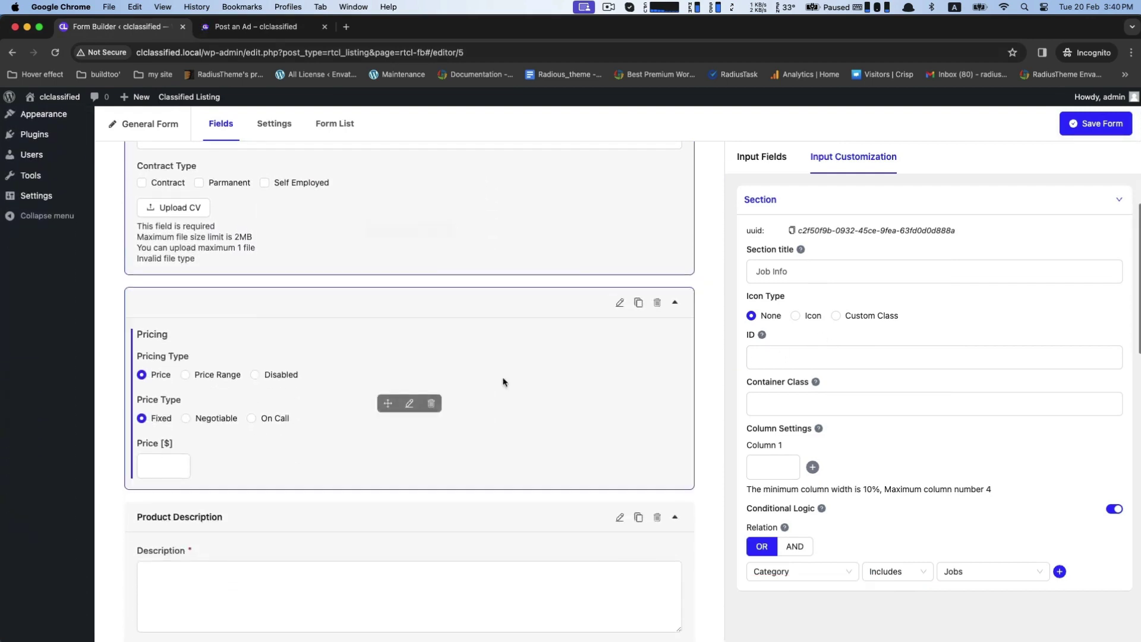
{"action": "left_click", "coordinate": [620, 304]}
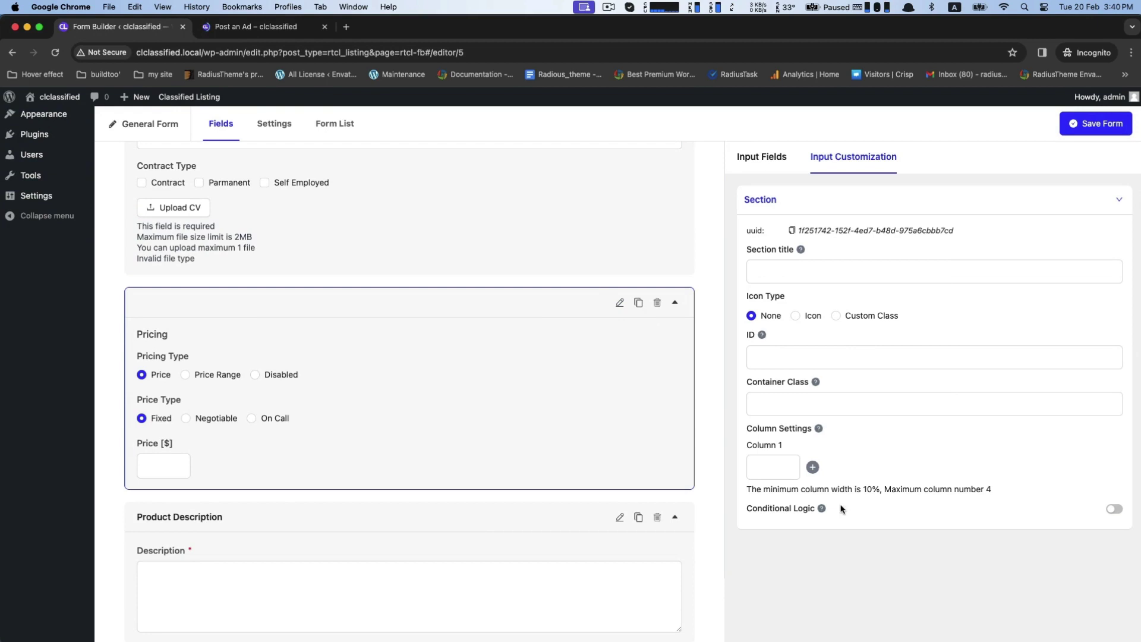
Give Pricing the conditional rule Category / Not includes / Jobs and save the form.
{"action": "left_click", "coordinate": [1114, 508]}
{"action": "scroll", "coordinate": [834, 548], "scroll_direction": "down", "scroll_amount": 2}
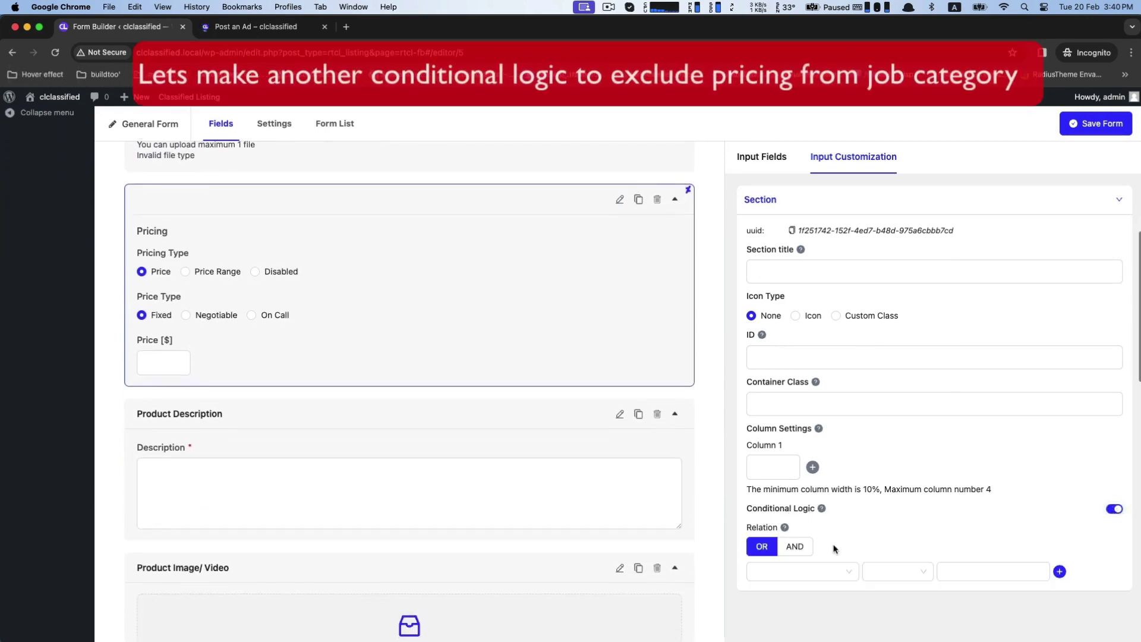
{"action": "left_click", "coordinate": [813, 572]}
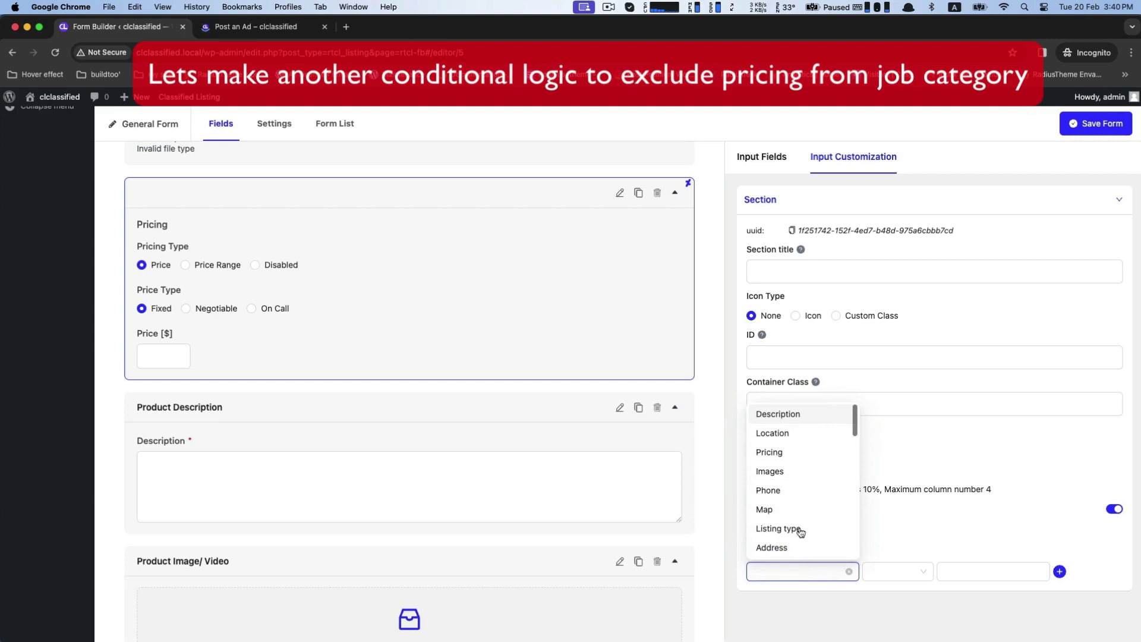
{"action": "scroll", "coordinate": [780, 497], "scroll_direction": "down", "scroll_amount": 3}
{"action": "left_click", "coordinate": [778, 483]}
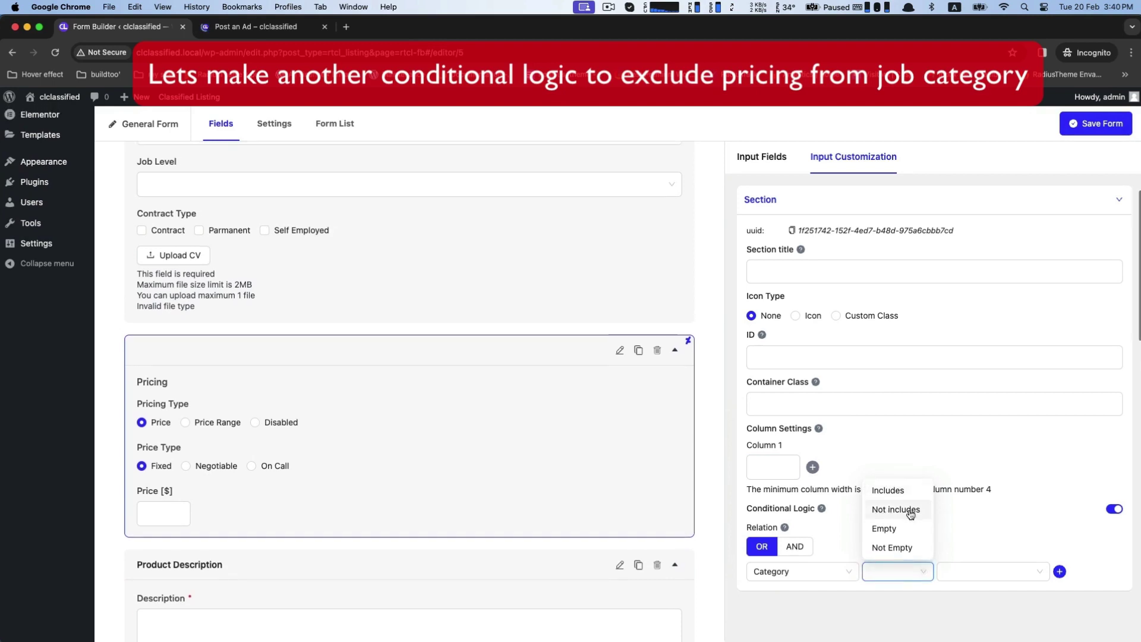
{"action": "left_click", "coordinate": [889, 510]}
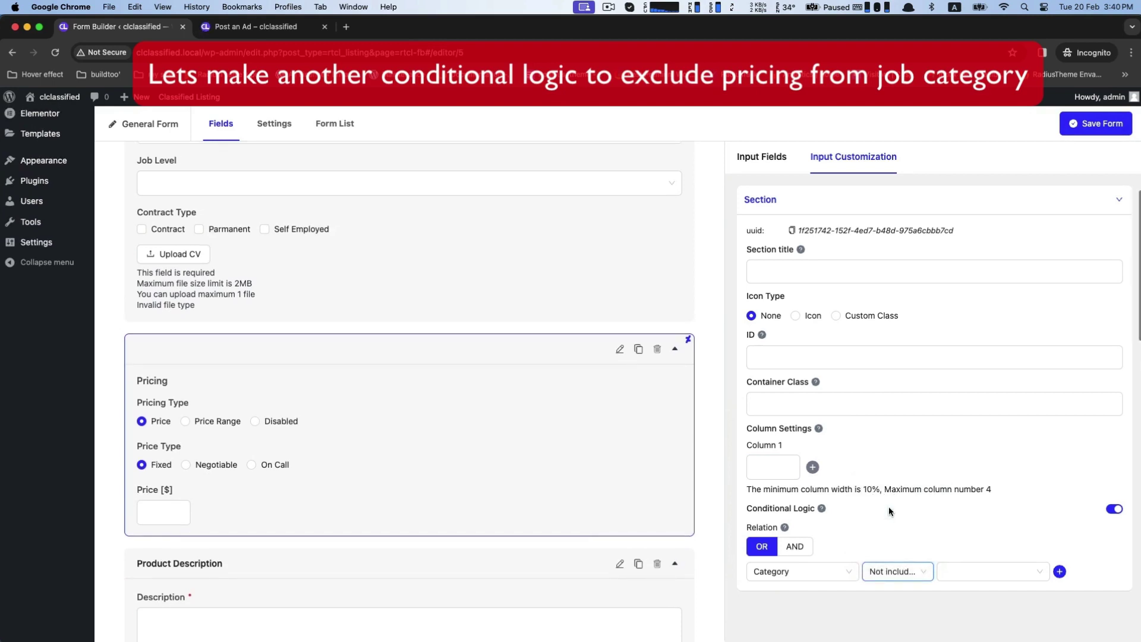
{"action": "left_click", "coordinate": [988, 564]}
{"action": "type", "text": "jobs"}
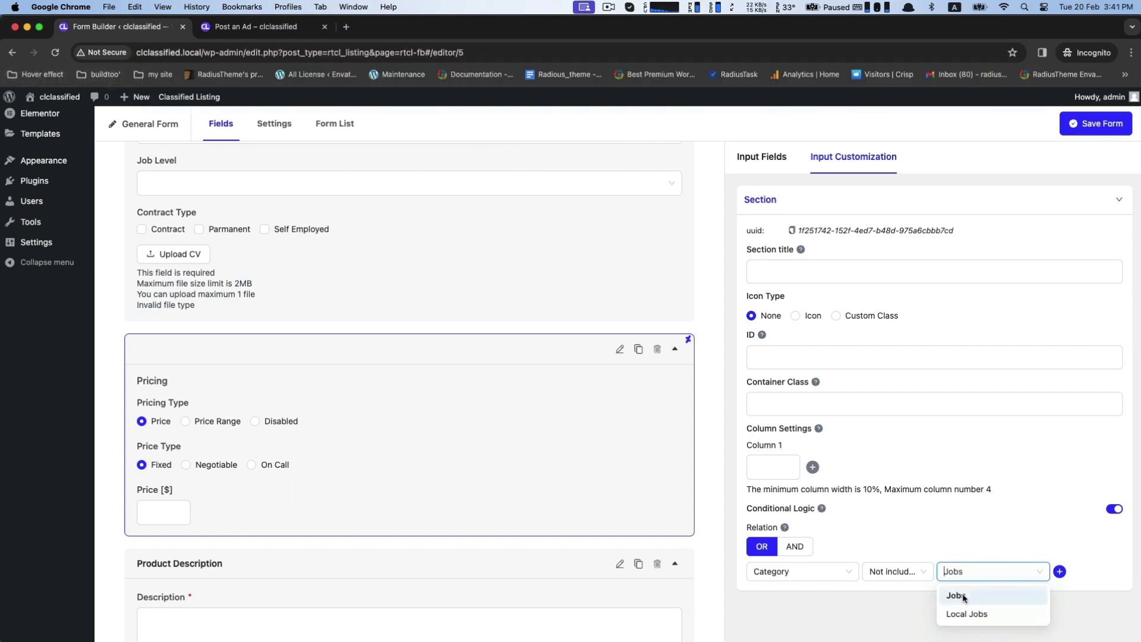
{"action": "left_click", "coordinate": [963, 597]}
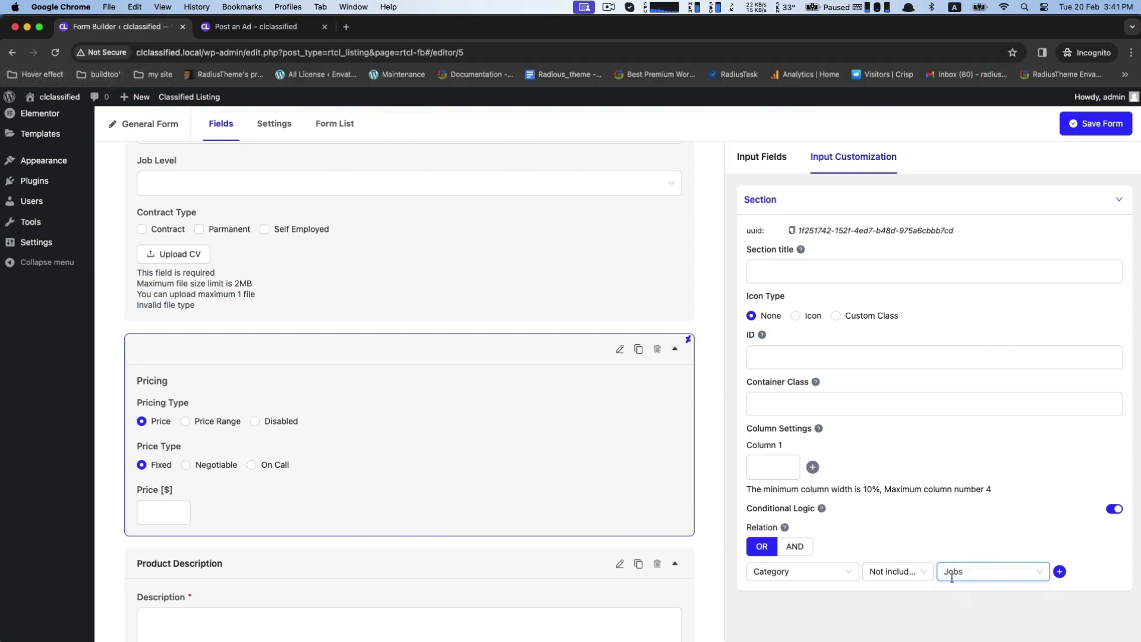
{"action": "left_click", "coordinate": [1093, 132]}
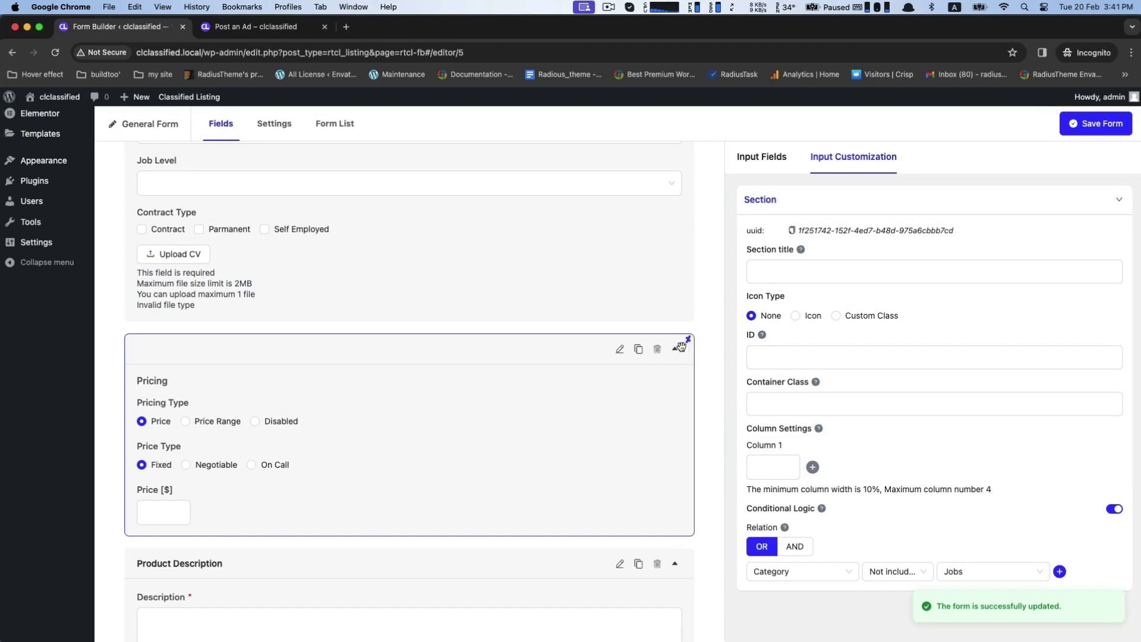
Reload the Post an Ad page.
{"action": "left_click", "coordinate": [255, 26]}
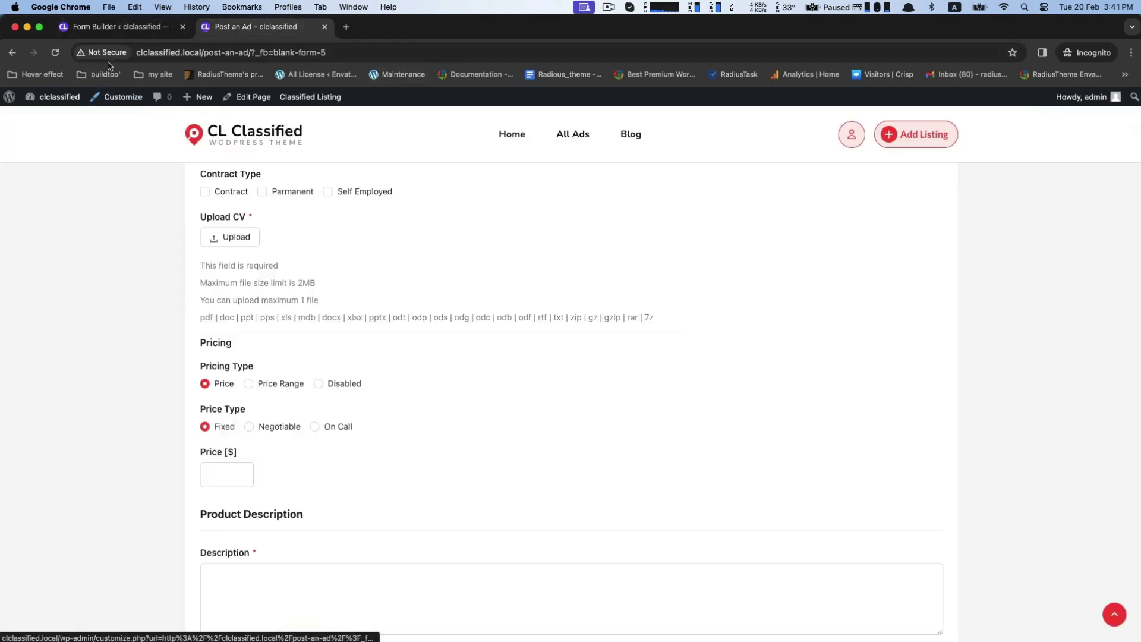
{"action": "left_click", "coordinate": [55, 53]}
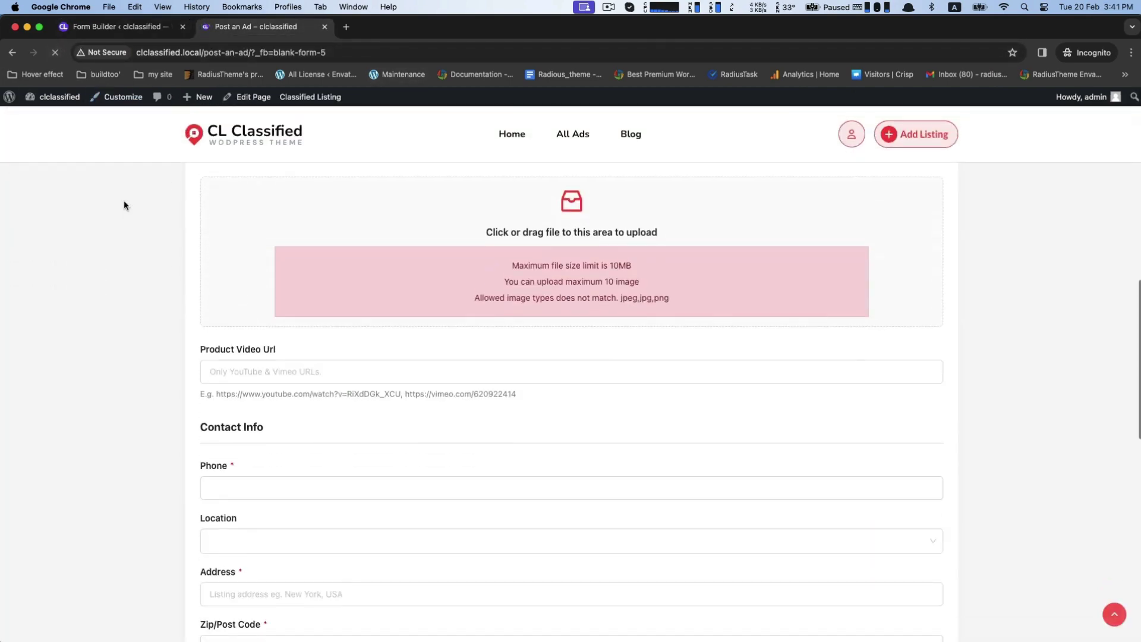
{"action": "scroll", "coordinate": [124, 201], "scroll_direction": "down", "scroll_amount": 5}
{"action": "scroll", "coordinate": [158, 198], "scroll_direction": "down", "scroll_amount": 3}
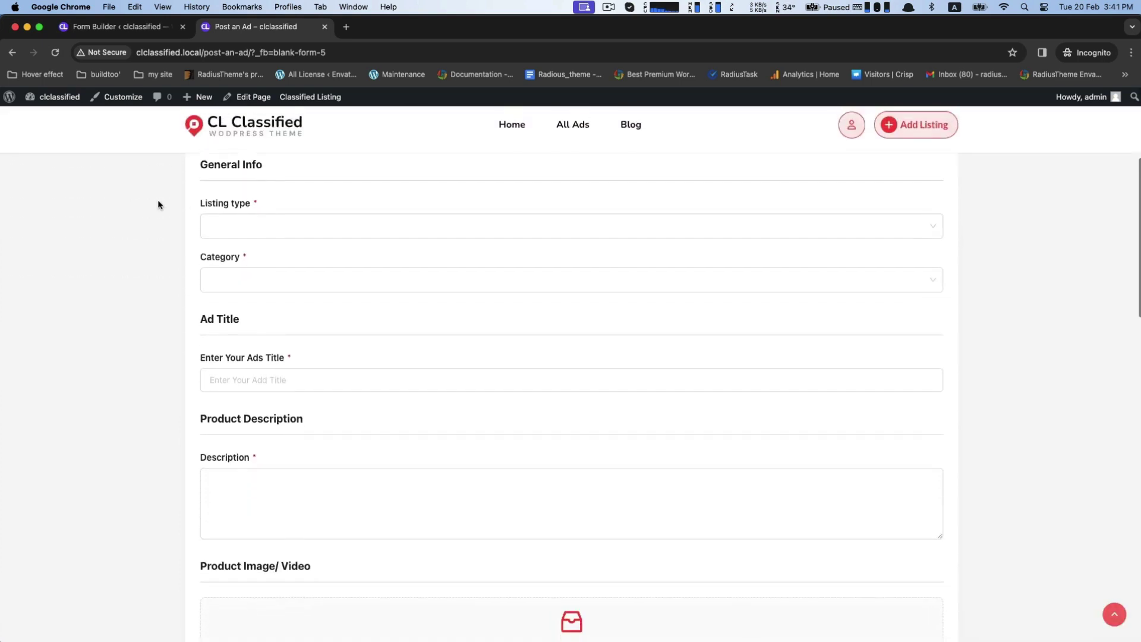
Choose listing type Job and category Jobs › Local Jobs.
{"action": "left_click", "coordinate": [252, 218]}
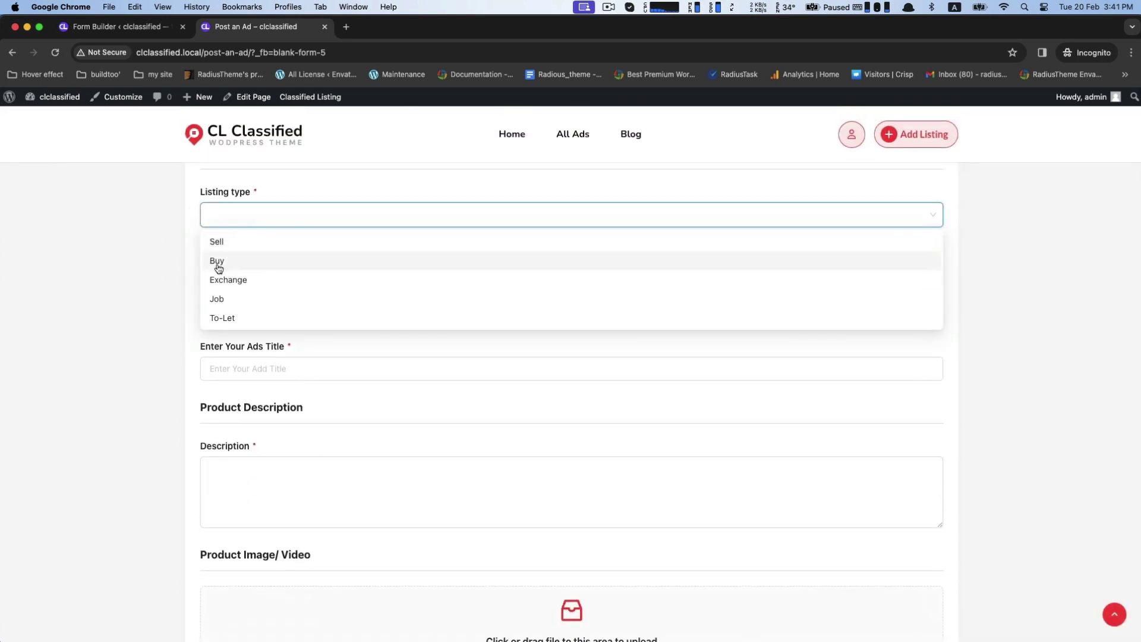
{"action": "left_click", "coordinate": [216, 299]}
{"action": "left_click", "coordinate": [213, 260]}
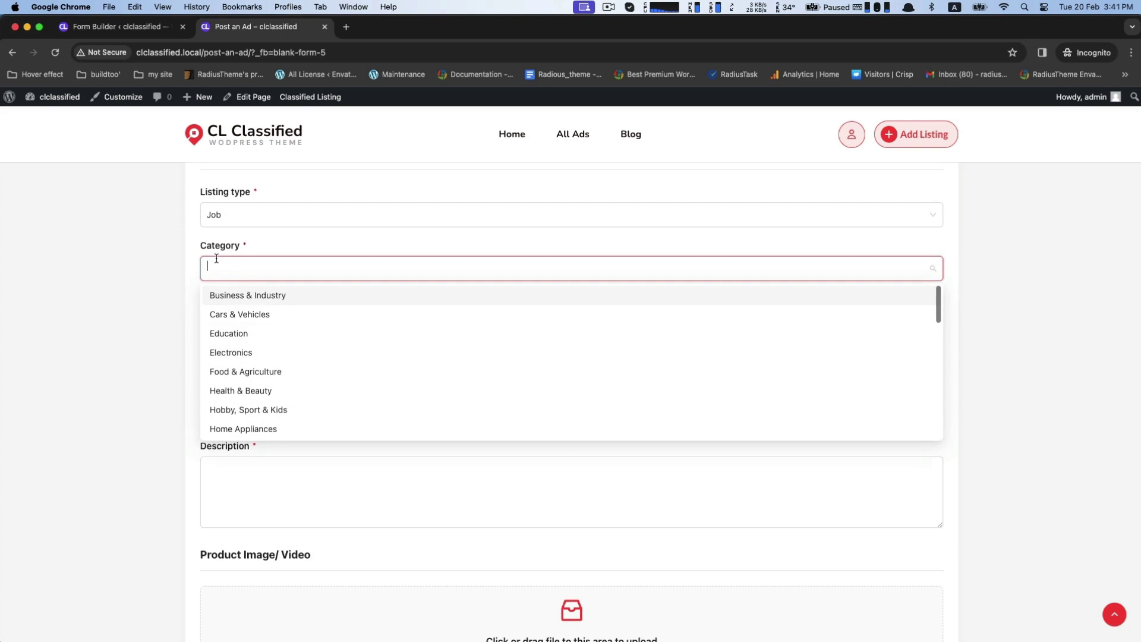
{"action": "scroll", "coordinate": [217, 351], "scroll_direction": "down", "scroll_amount": 2}
{"action": "scroll", "coordinate": [226, 354], "scroll_direction": "down", "scroll_amount": 3}
{"action": "left_click", "coordinate": [238, 355]}
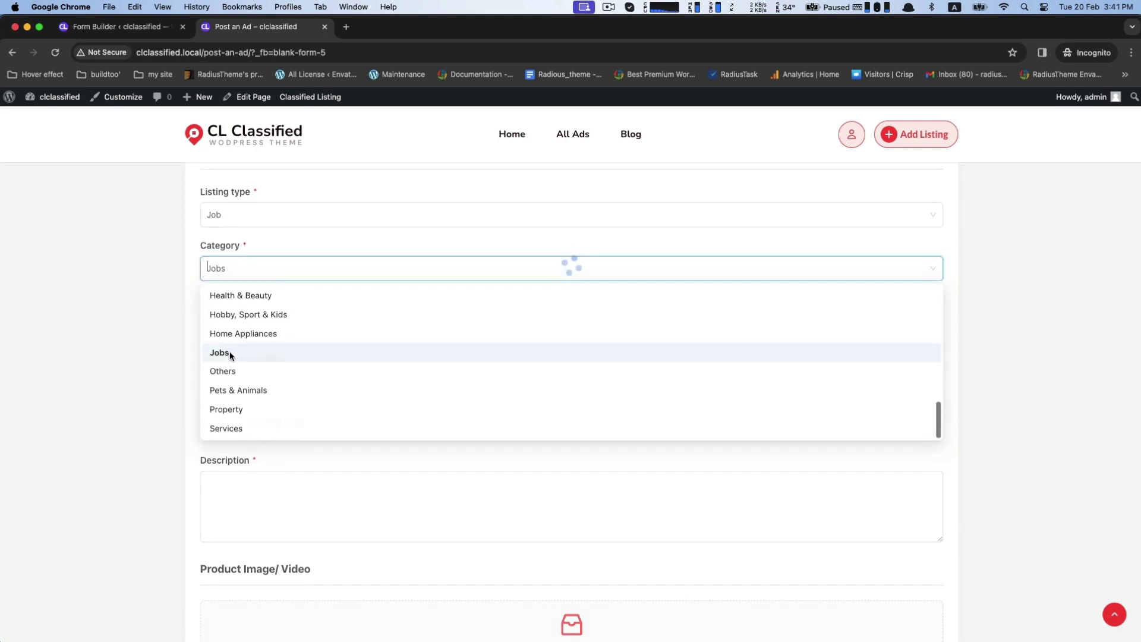
{"action": "left_click", "coordinate": [242, 293]}
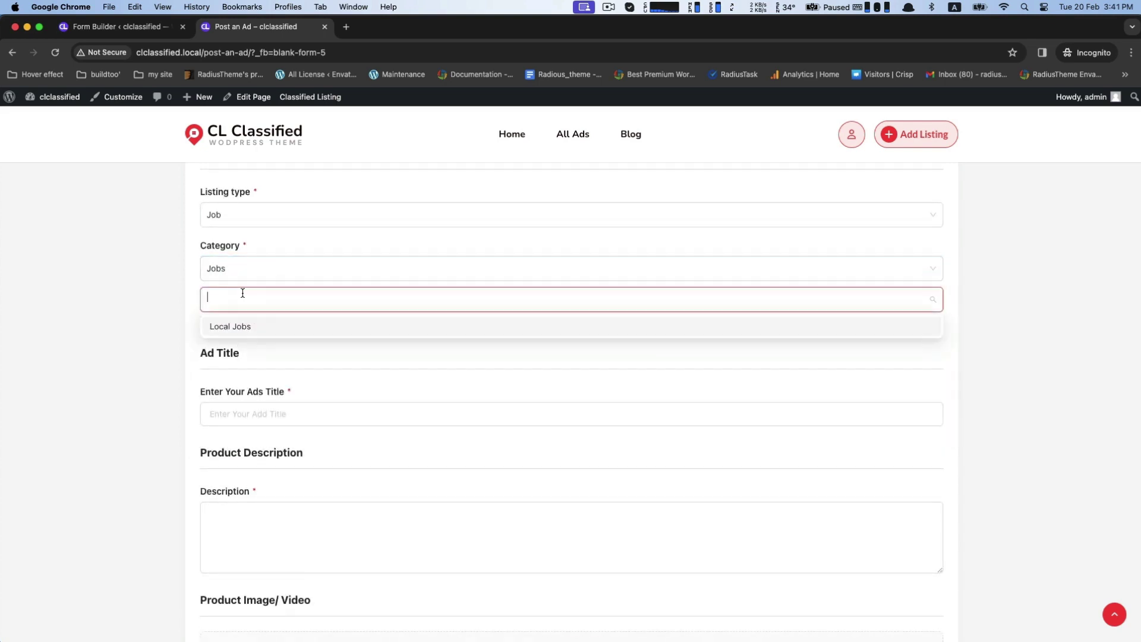
{"action": "left_click", "coordinate": [230, 327]}
Scroll the form to confirm Pricing no longer appears after Job Info.
{"action": "scroll", "coordinate": [238, 315], "scroll_direction": "down", "scroll_amount": 2}
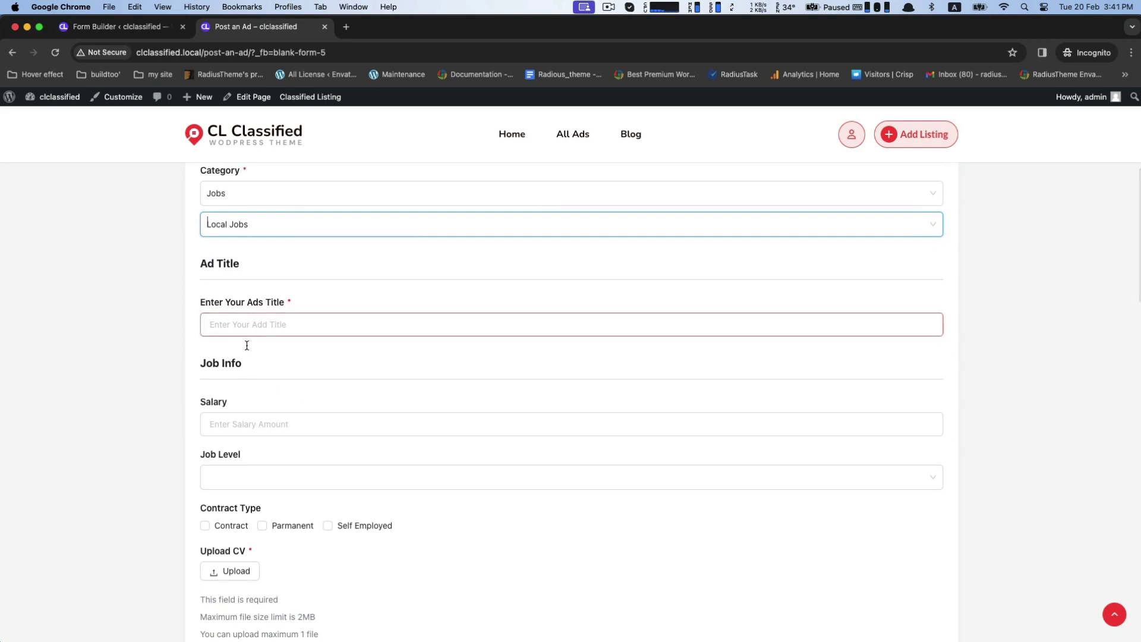
{"action": "left_click_drag", "start_coordinate": [201, 363], "coordinate": [257, 364]}
{"action": "scroll", "coordinate": [286, 380], "scroll_direction": "down", "scroll_amount": 4}
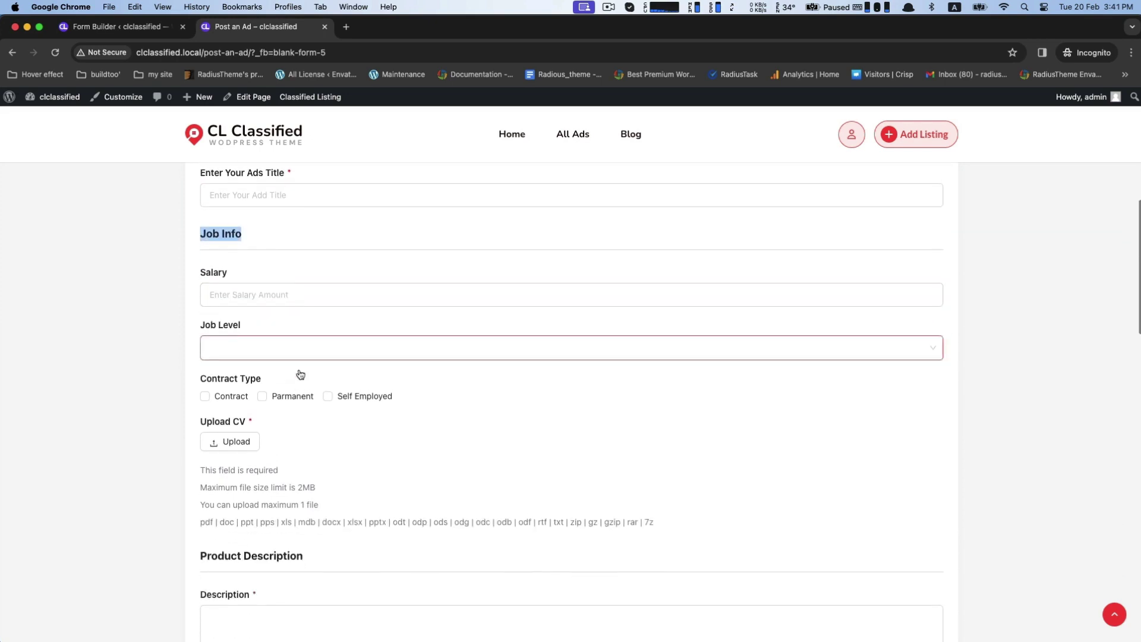
{"action": "scroll", "coordinate": [249, 366], "scroll_direction": "down", "scroll_amount": 4}
{"action": "scroll", "coordinate": [244, 363], "scroll_direction": "down", "scroll_amount": 1}
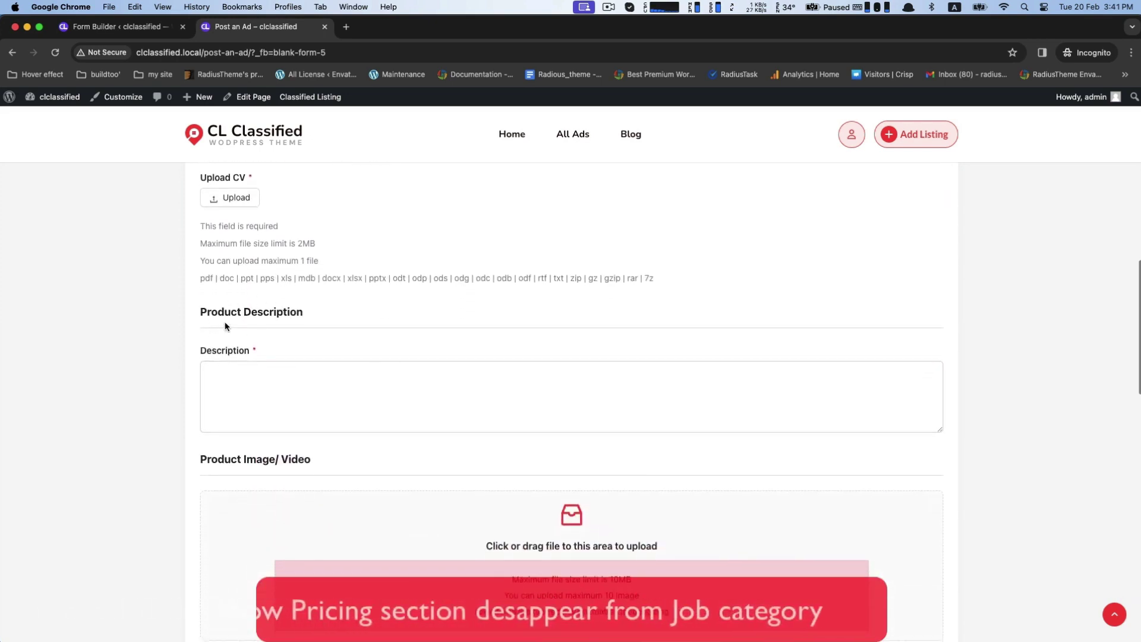
{"action": "scroll", "coordinate": [258, 326], "scroll_direction": "down", "scroll_amount": 4}
{"action": "scroll", "coordinate": [258, 325], "scroll_direction": "up", "scroll_amount": 2}
{"action": "scroll", "coordinate": [258, 326], "scroll_direction": "up", "scroll_amount": 2}
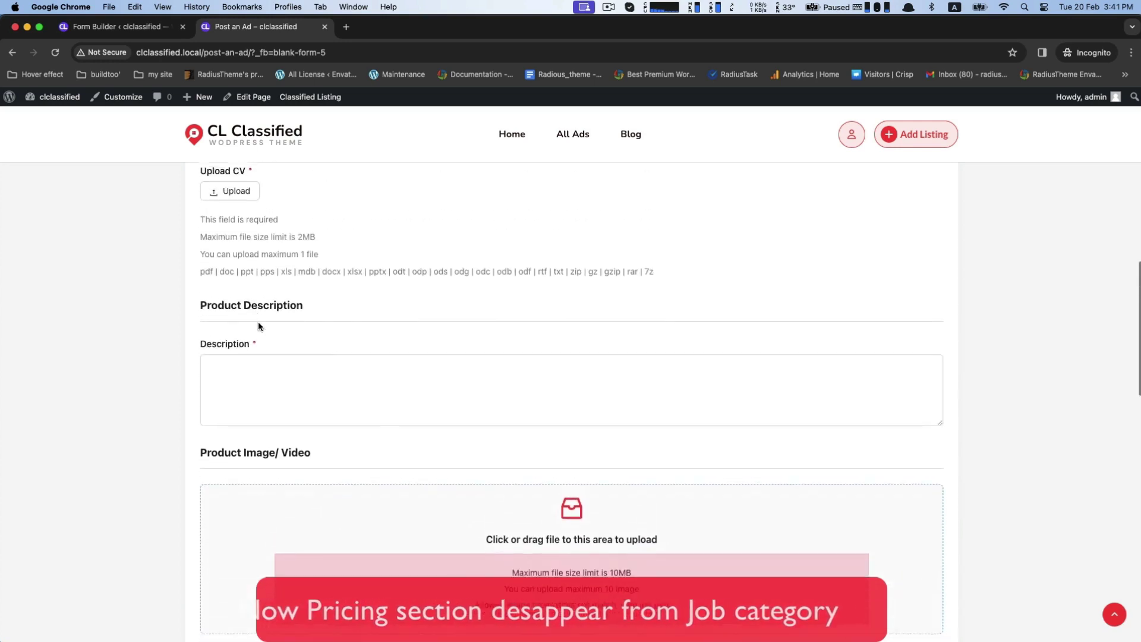
{"action": "scroll", "coordinate": [258, 326], "scroll_direction": "down", "scroll_amount": 7}
{"action": "scroll", "coordinate": [258, 326], "scroll_direction": "up", "scroll_amount": 3}
{"action": "scroll", "coordinate": [258, 326], "scroll_direction": "up", "scroll_amount": 3}
{"action": "scroll", "coordinate": [258, 326], "scroll_direction": "up", "scroll_amount": 3}
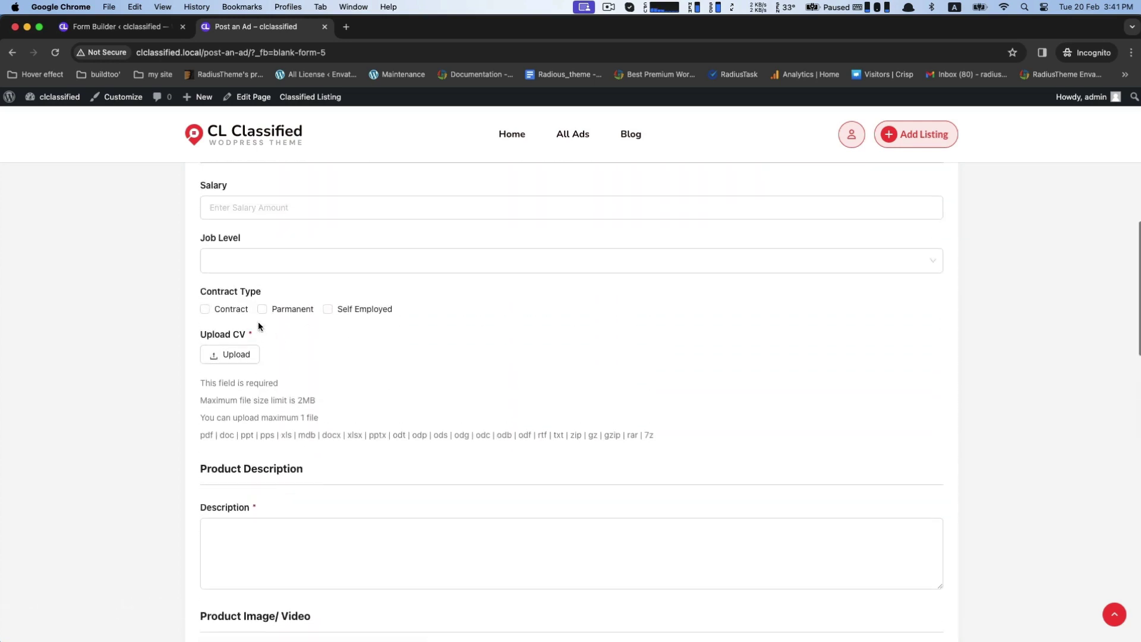
{"action": "scroll", "coordinate": [258, 322], "scroll_direction": "up", "scroll_amount": 2}
{"action": "scroll", "coordinate": [258, 322], "scroll_direction": "up", "scroll_amount": 3}
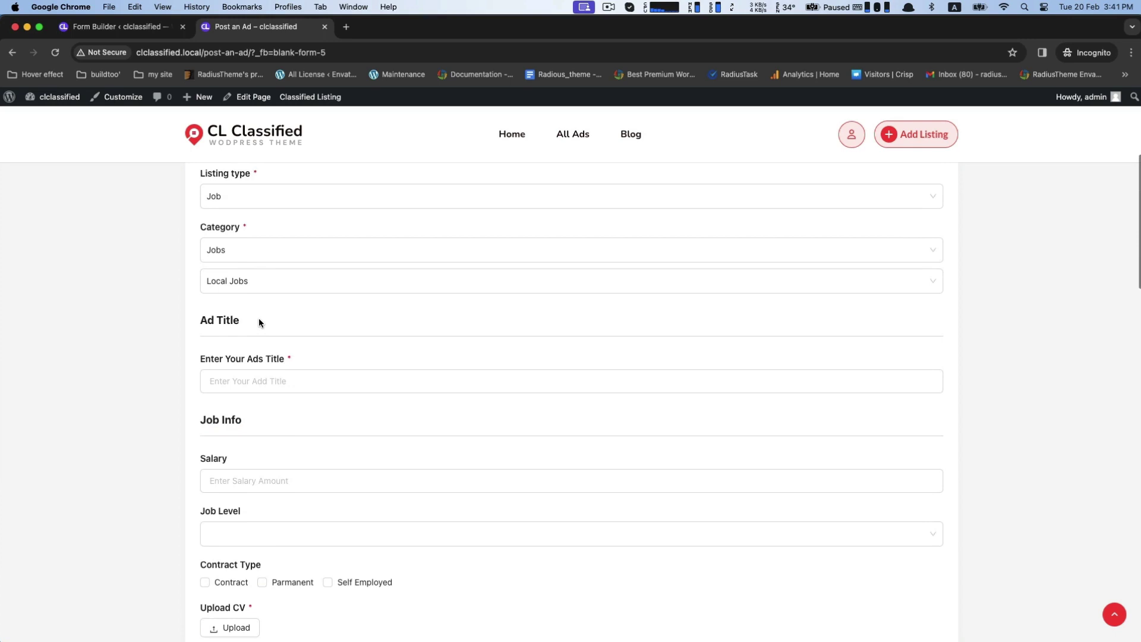
{"action": "scroll", "coordinate": [258, 322], "scroll_direction": "up", "scroll_amount": 1}
{"action": "scroll", "coordinate": [258, 323], "scroll_direction": "up", "scroll_amount": 3}
{"action": "scroll", "coordinate": [258, 323], "scroll_direction": "down", "scroll_amount": 1}
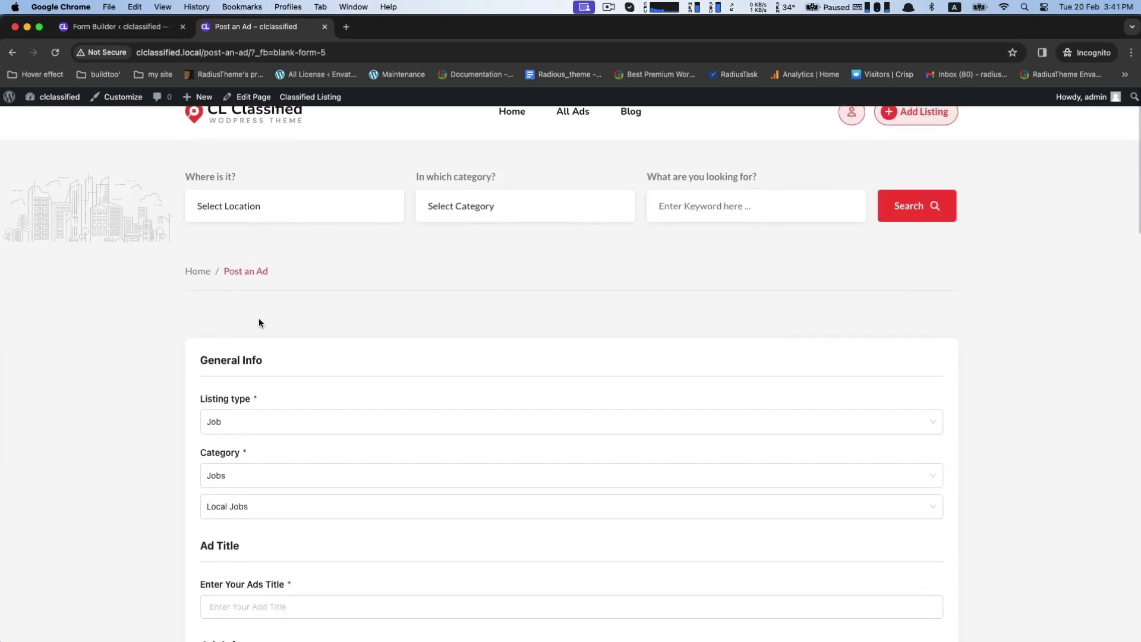
{"action": "scroll", "coordinate": [258, 323], "scroll_direction": "up", "scroll_amount": 1}
{"action": "scroll", "coordinate": [392, 208], "scroll_direction": "down", "scroll_amount": 1}
{"action": "scroll", "coordinate": [238, 315], "scroll_direction": "down", "scroll_amount": 1}
{"action": "scroll", "coordinate": [185, 326], "scroll_direction": "down", "scroll_amount": 1}
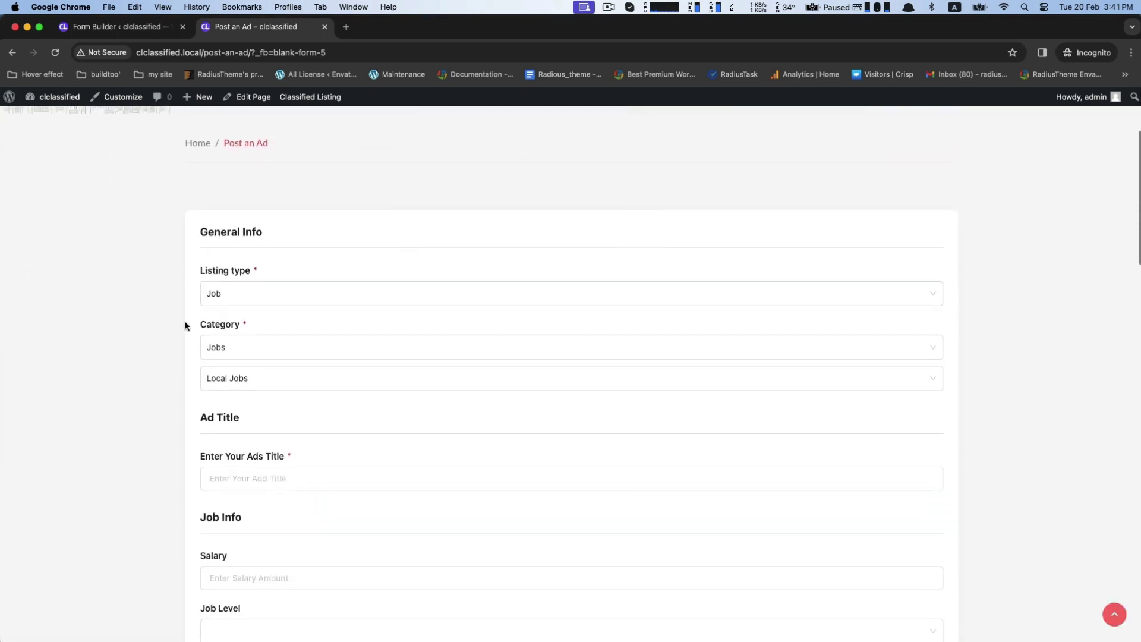
Change the listing type to Sell and the category to Others.
{"action": "left_click", "coordinate": [247, 290]}
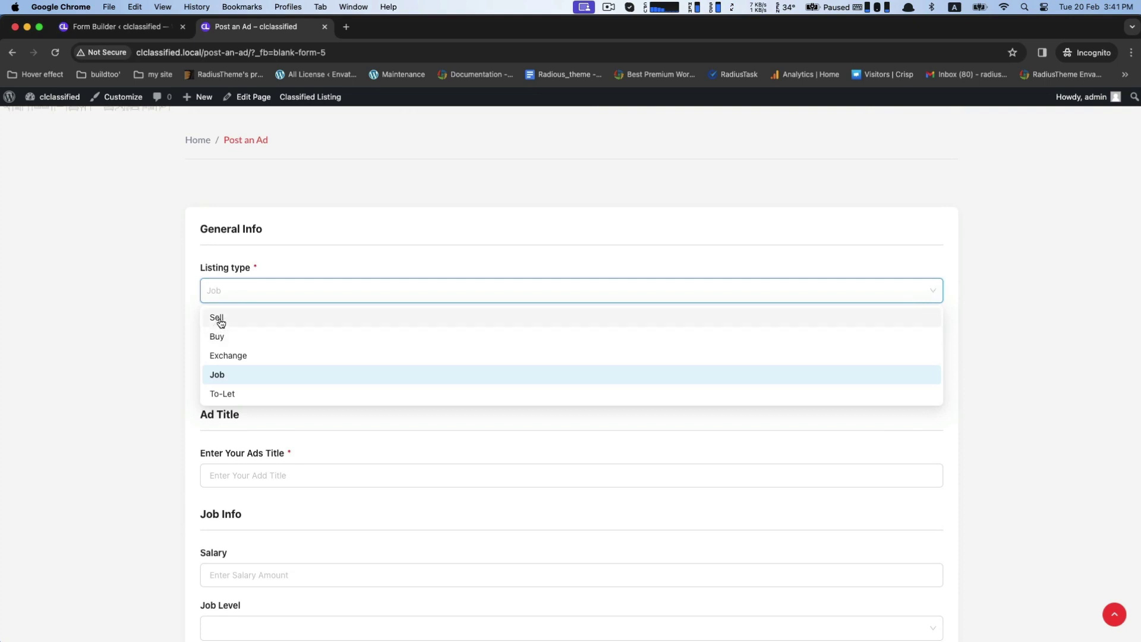
{"action": "left_click", "coordinate": [218, 318]}
{"action": "scroll", "coordinate": [305, 346], "scroll_direction": "down", "scroll_amount": 1}
{"action": "left_click", "coordinate": [269, 328]}
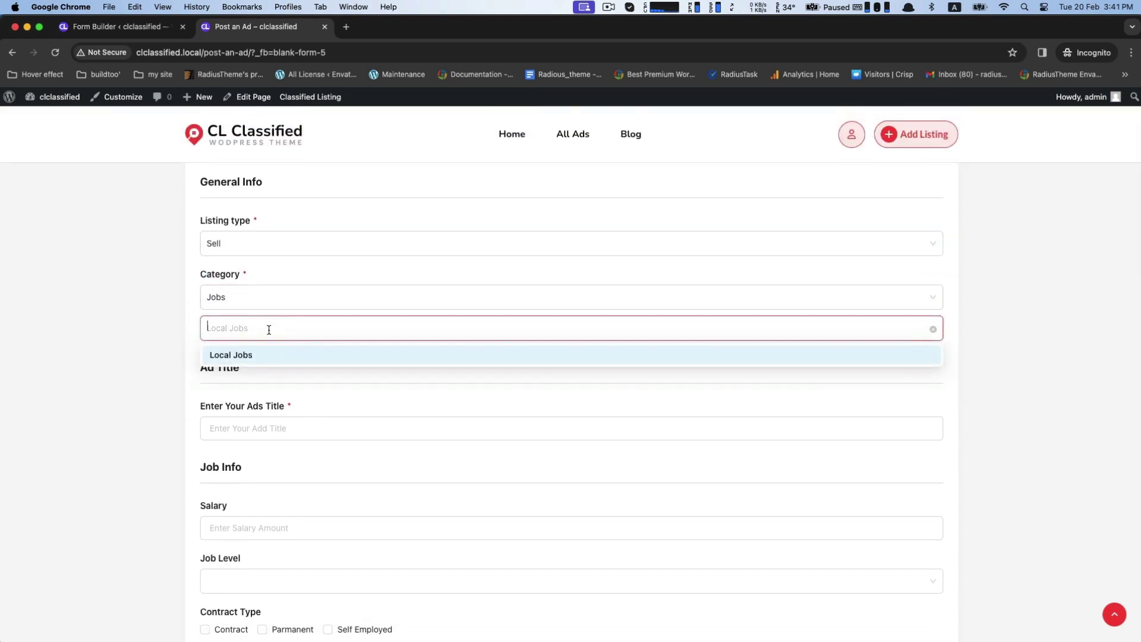
{"action": "left_click", "coordinate": [260, 299]}
{"action": "scroll", "coordinate": [230, 359], "scroll_direction": "up", "scroll_amount": 3}
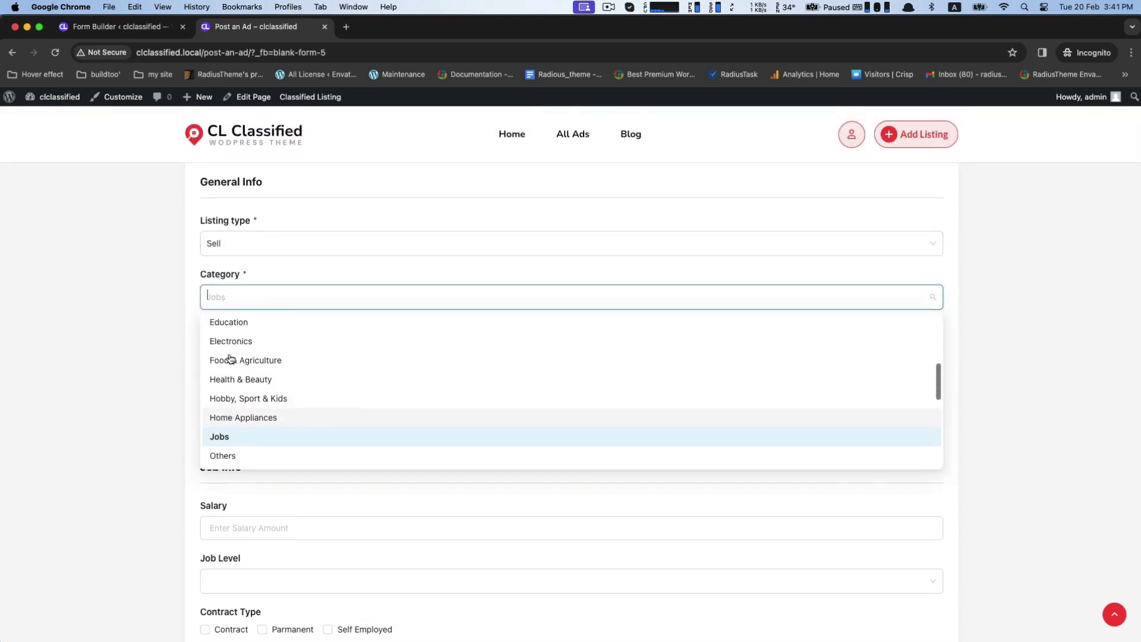
{"action": "scroll", "coordinate": [230, 359], "scroll_direction": "up", "scroll_amount": 1}
{"action": "scroll", "coordinate": [230, 358], "scroll_direction": "down", "scroll_amount": 4}
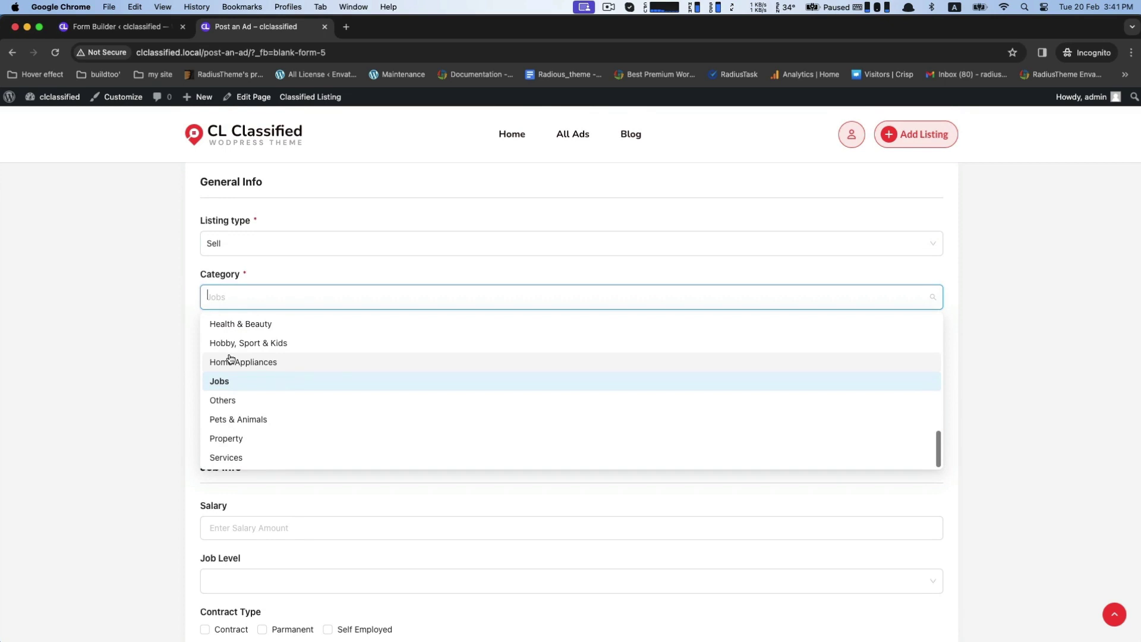
{"action": "left_click", "coordinate": [221, 401]}
Scroll down to verify the Pricing section has reappeared.
{"action": "scroll", "coordinate": [190, 392], "scroll_direction": "down", "scroll_amount": 1}
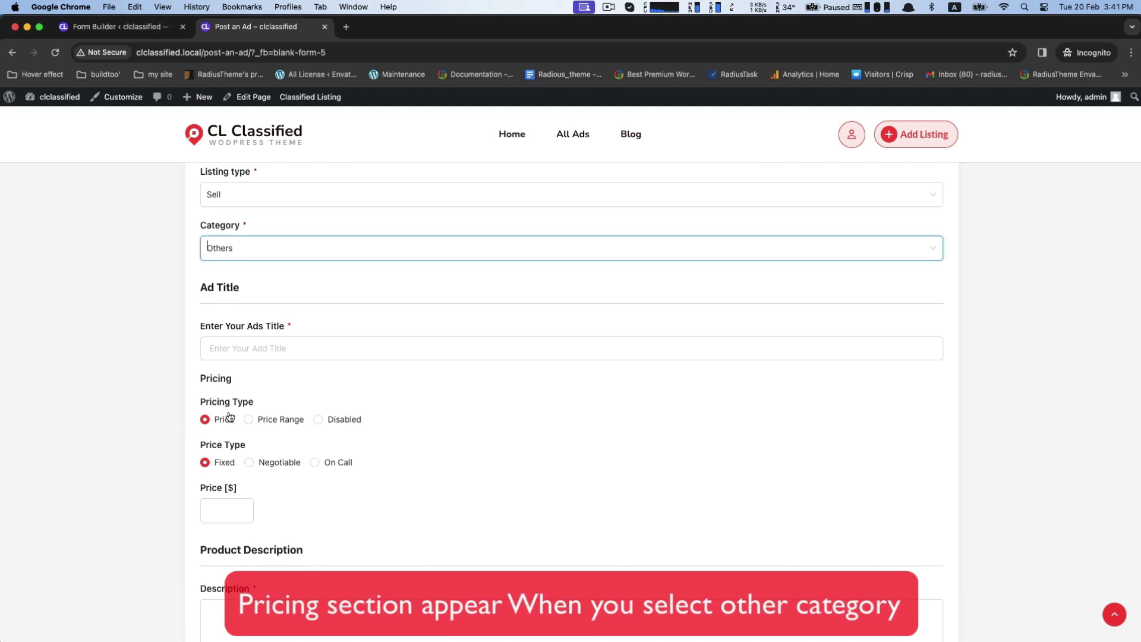
{"action": "scroll", "coordinate": [267, 434], "scroll_direction": "down", "scroll_amount": 1}
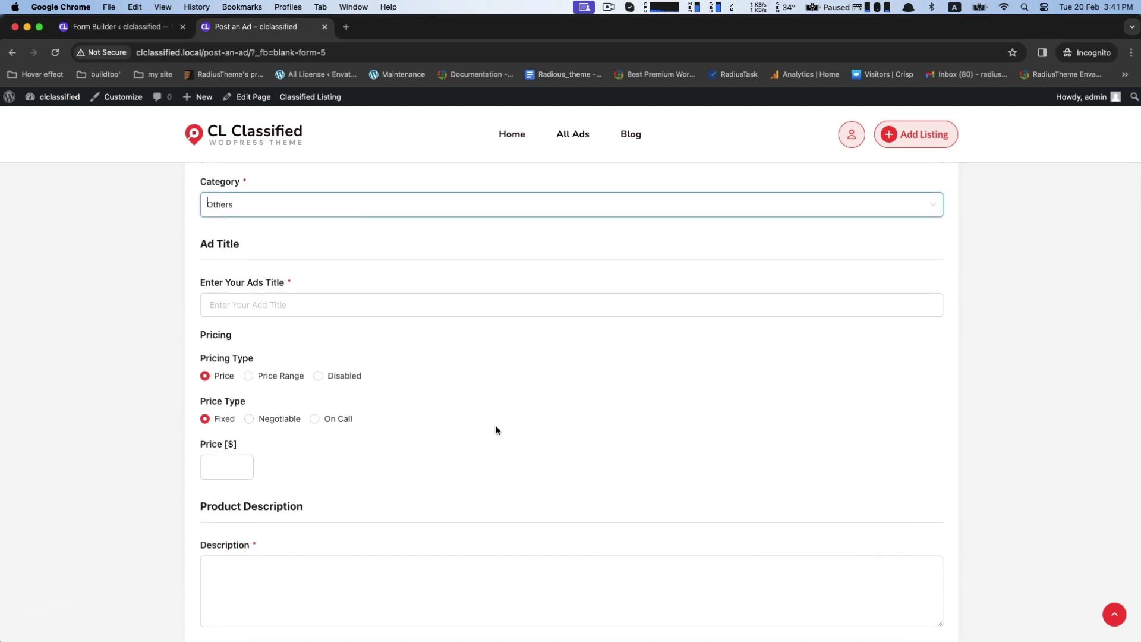
{"action": "scroll", "coordinate": [496, 425], "scroll_direction": "up", "scroll_amount": 1}
{"action": "scroll", "coordinate": [496, 426], "scroll_direction": "up", "scroll_amount": 3}
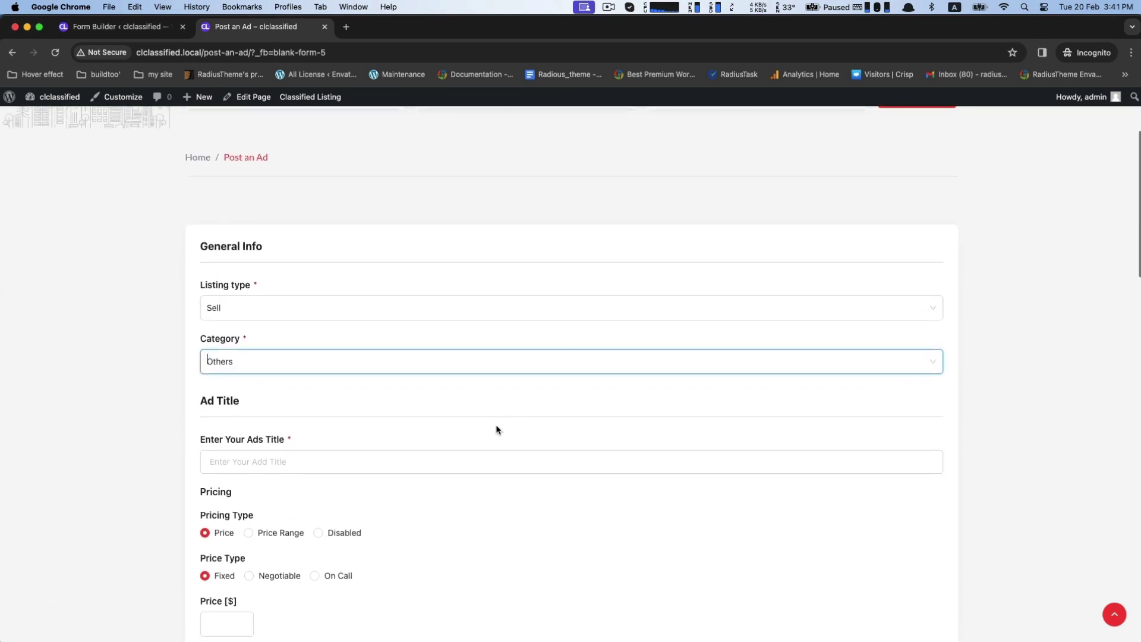